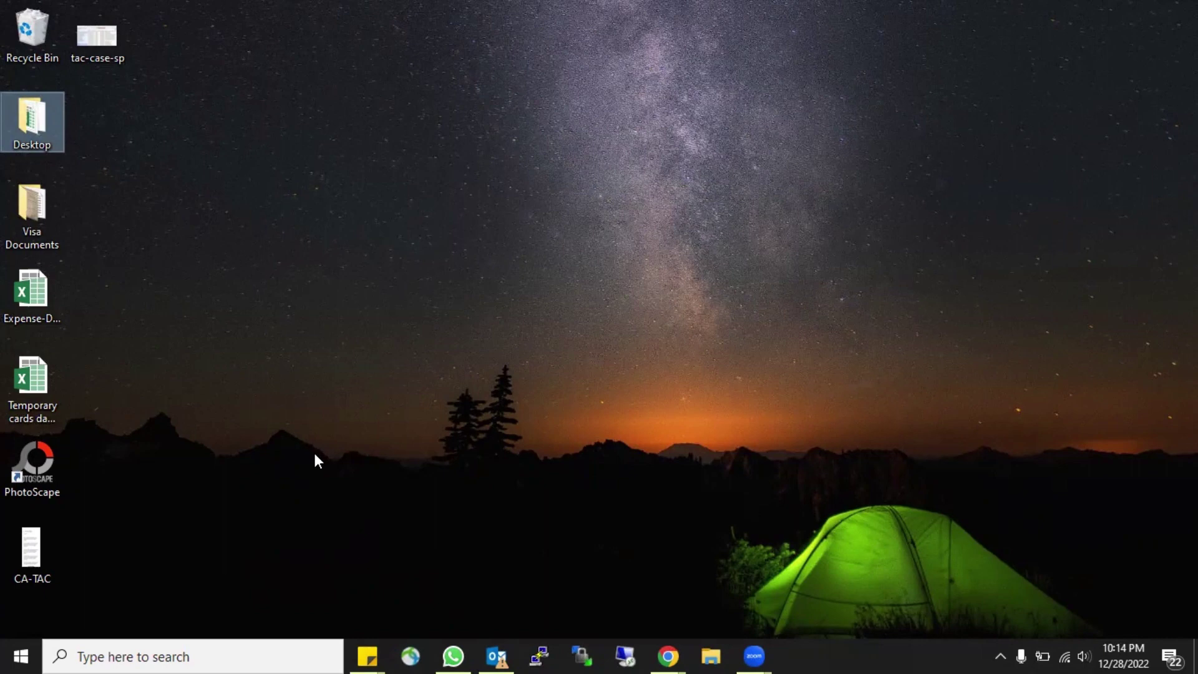
- Find the Firefox browser on the computer and launch it
{"action": "left_click", "coordinate": [818, 431]}
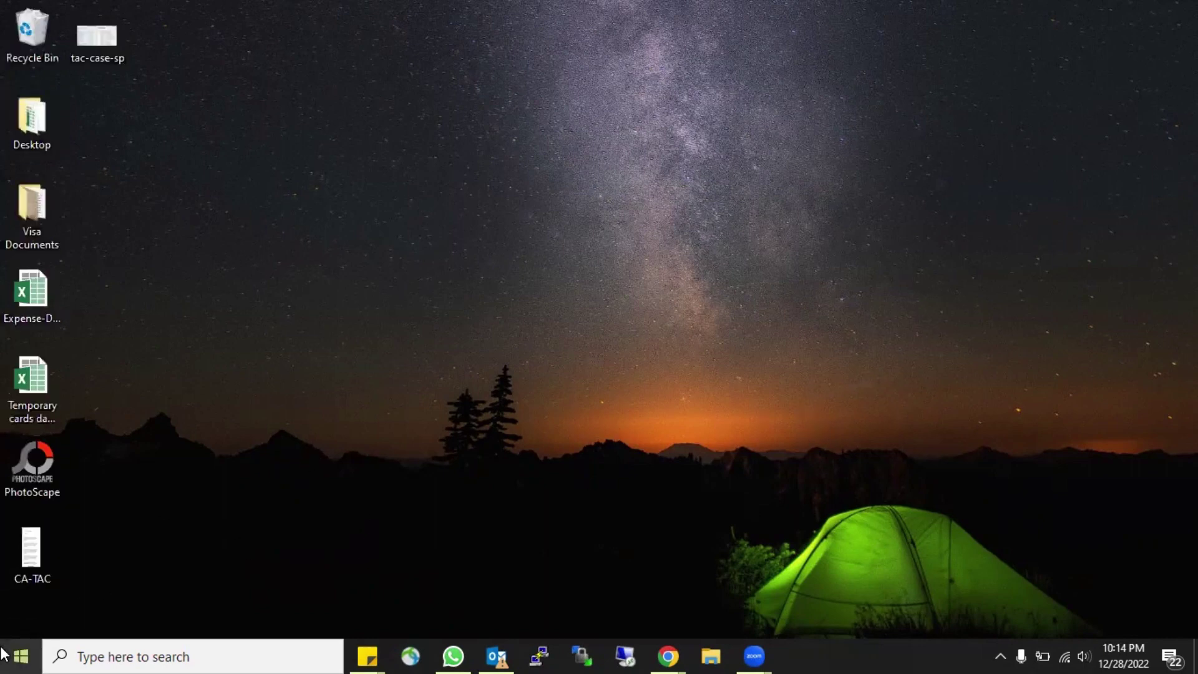
{"action": "key", "text": "super"}
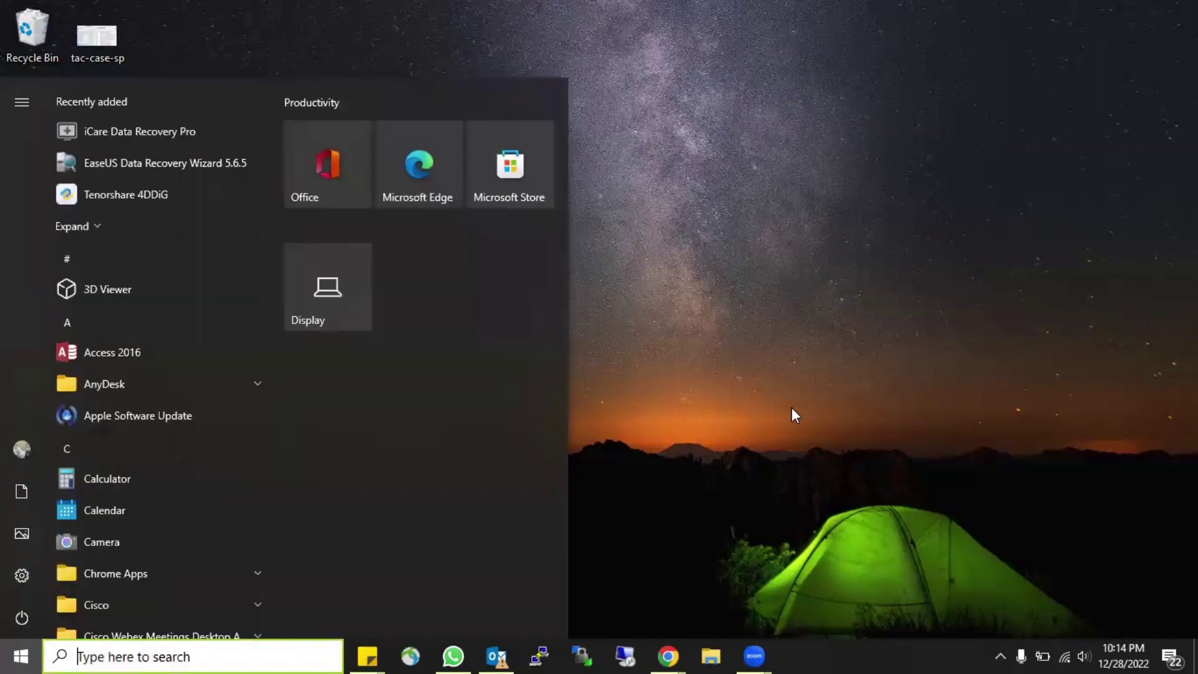
{"action": "type", "text": "fire"}
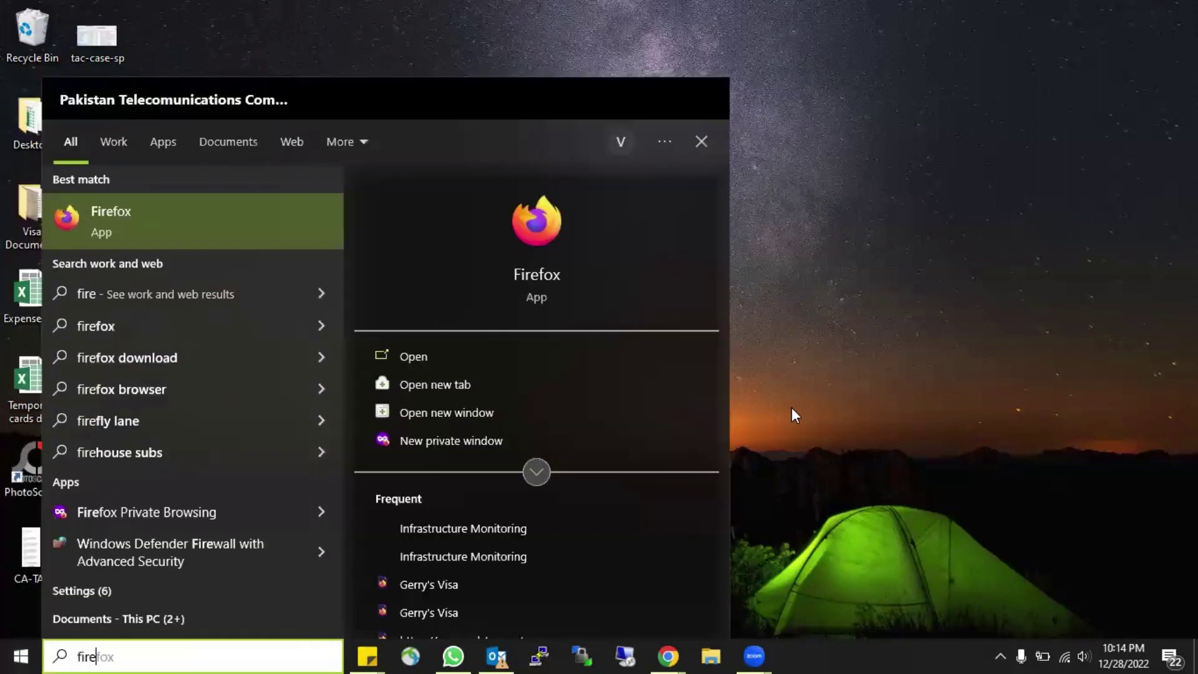
{"action": "left_click", "coordinate": [222, 214]}
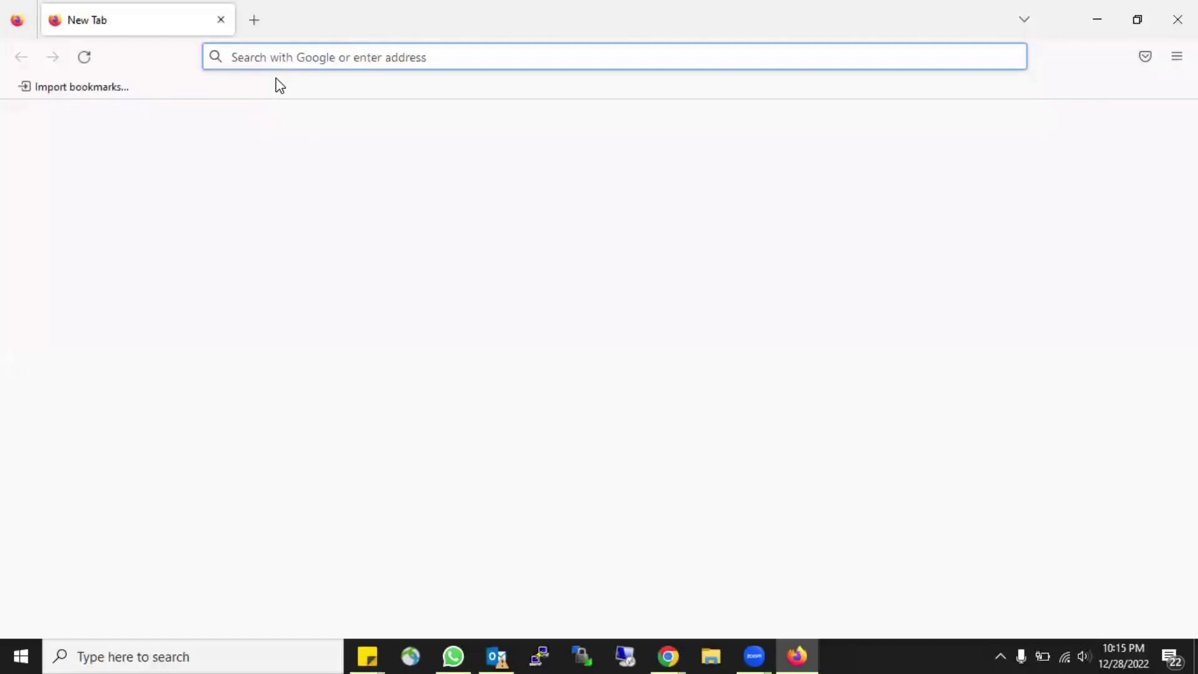
- Browse to the Spectrum web server at 10.254.150.91, declining the offer to make Firefox the primary browser
{"action": "type", "text": "10.2"}
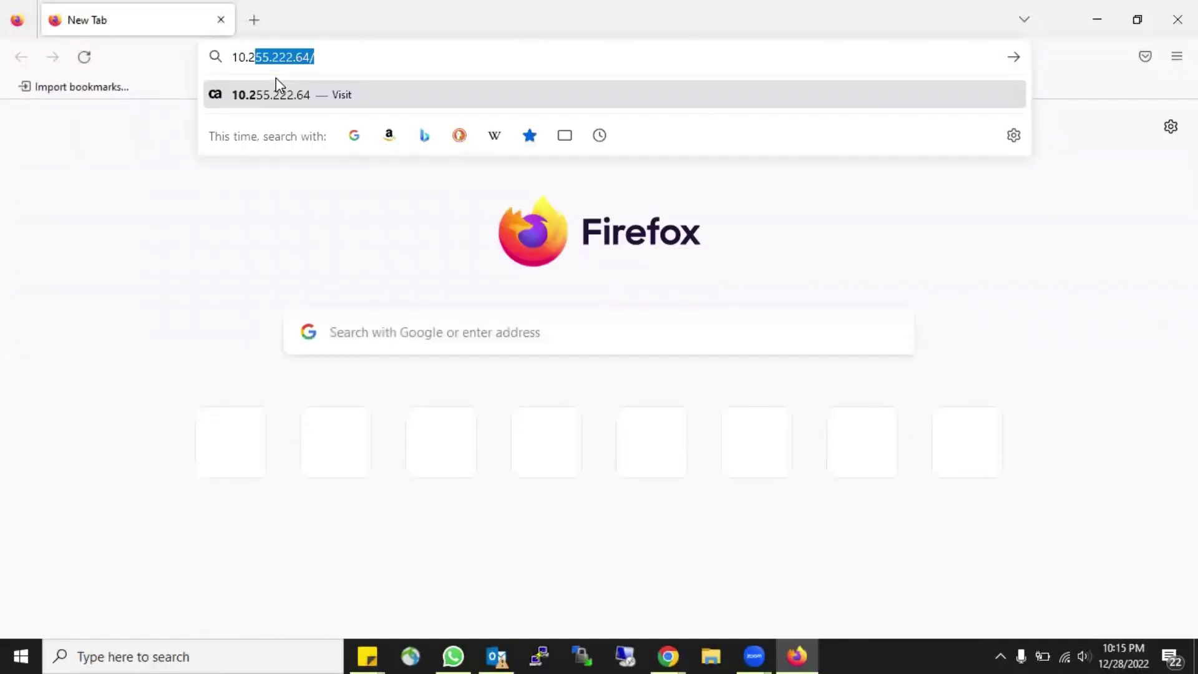
{"action": "type", "text": "54"}
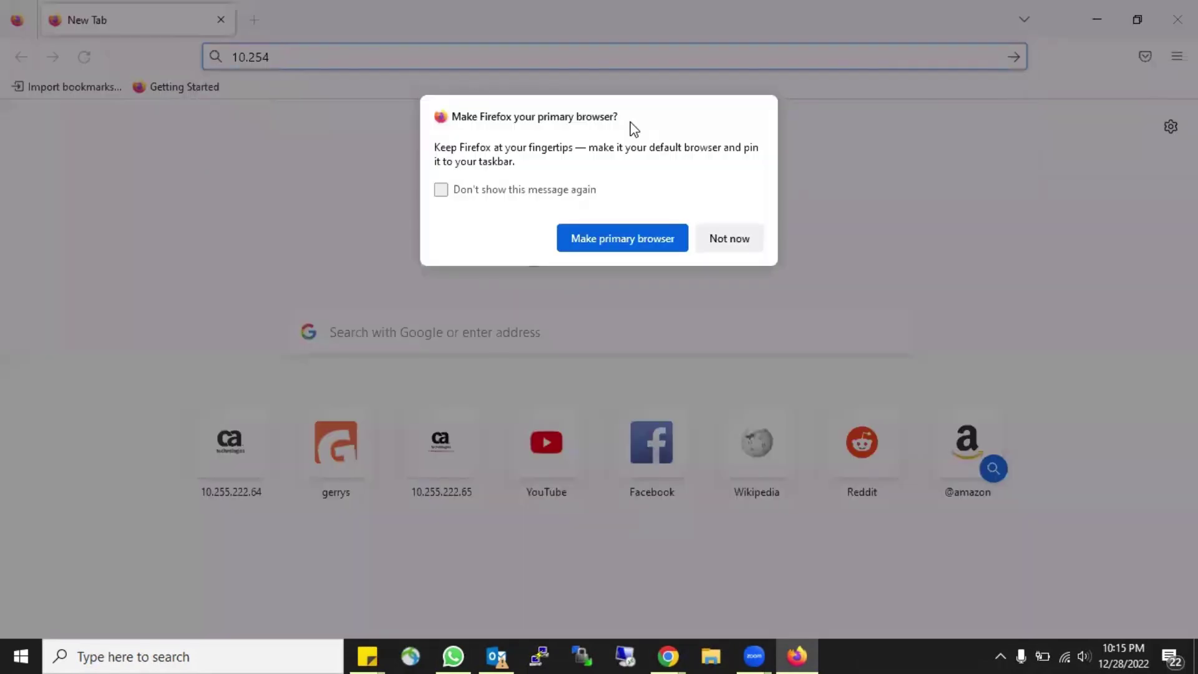
{"action": "left_click", "coordinate": [725, 238]}
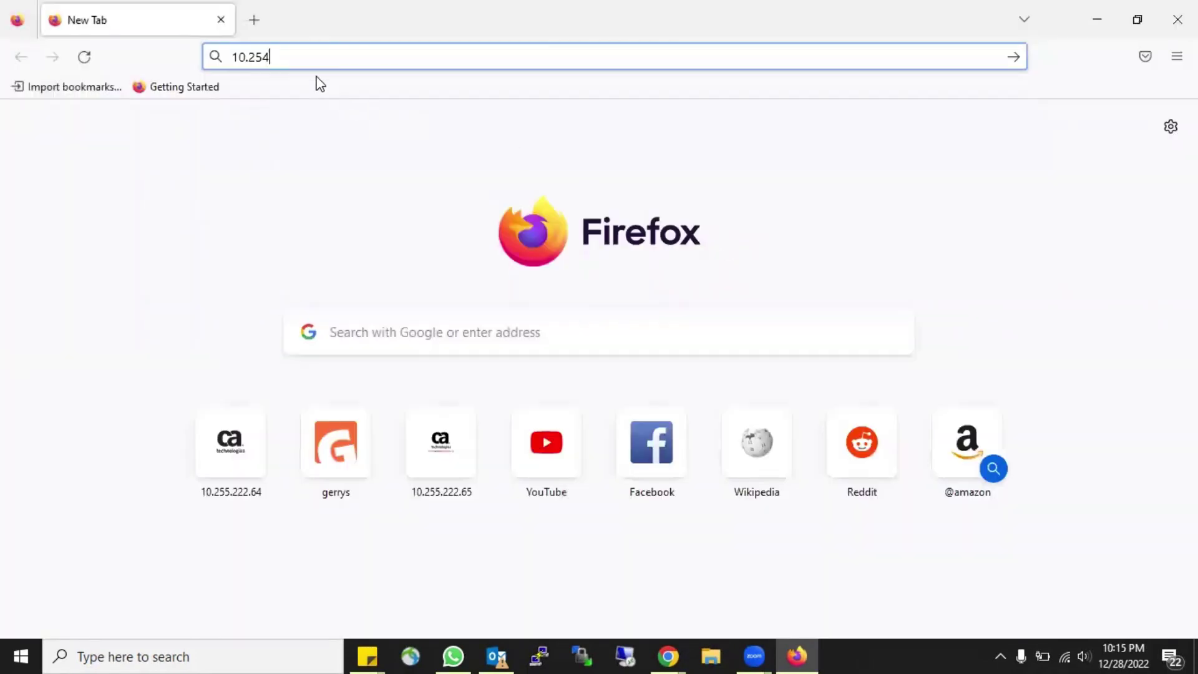
{"action": "type", "text": "."}
{"action": "type", "text": "150.91"}
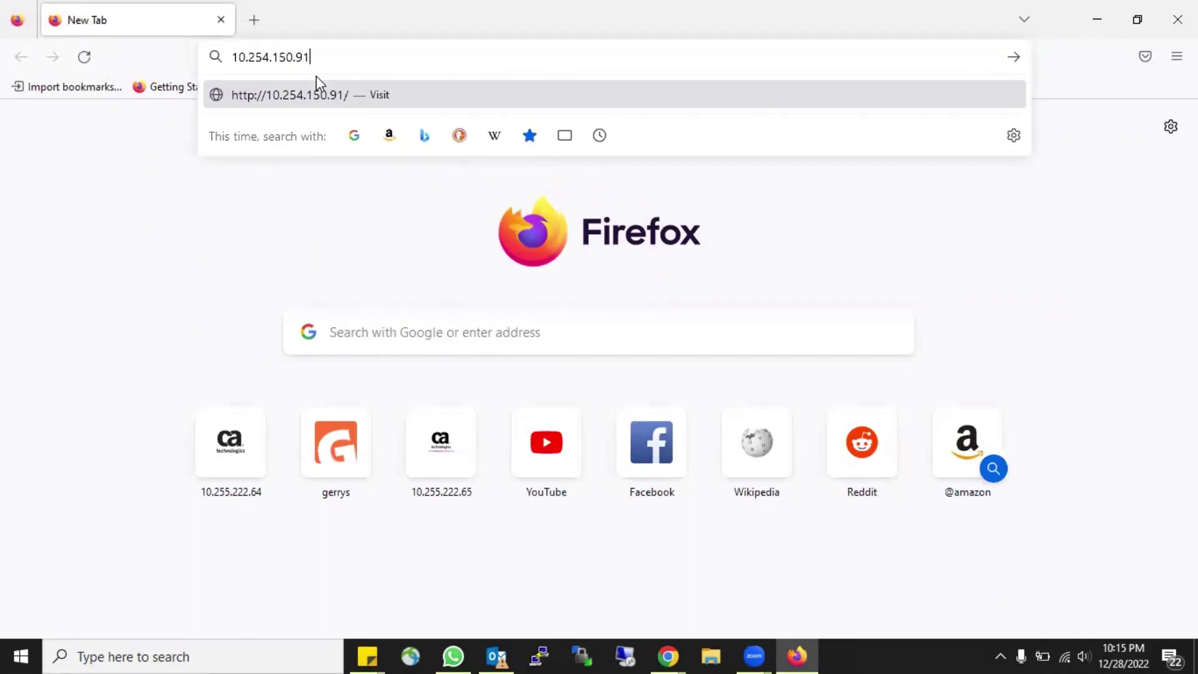
{"action": "key", "text": "Return"}
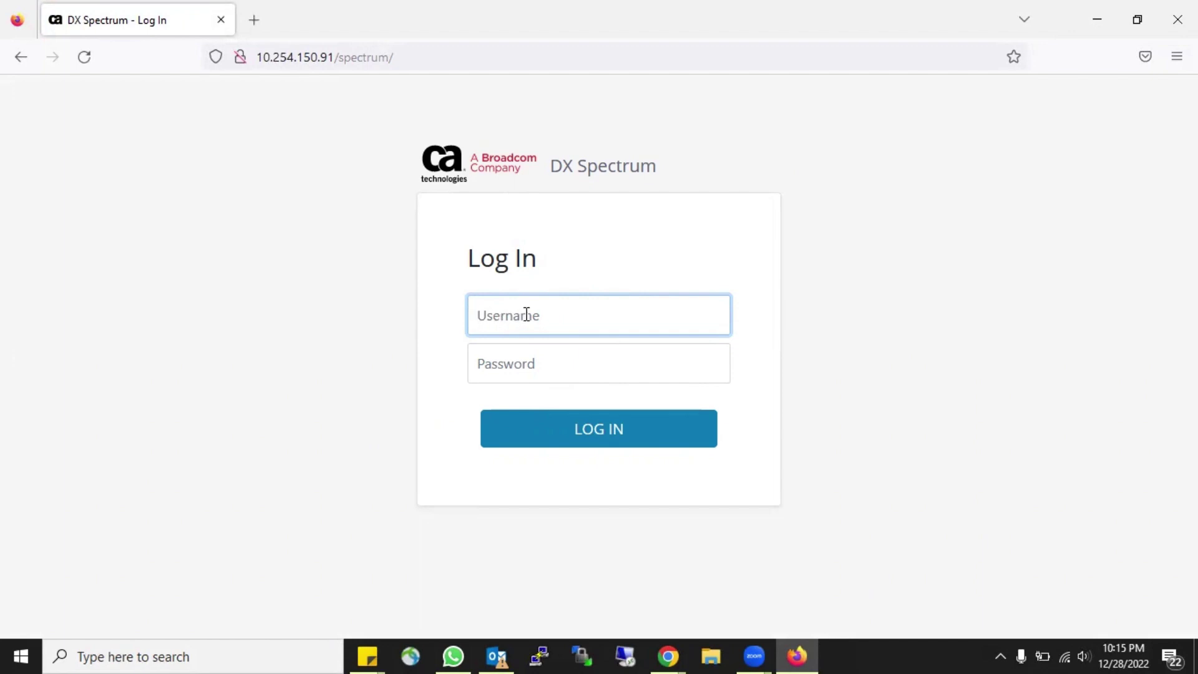
- Try to log in to DX Spectrum as Administrator with the account password, decline saving the password and return to the login form
{"action": "type", "text": "Administrator"}
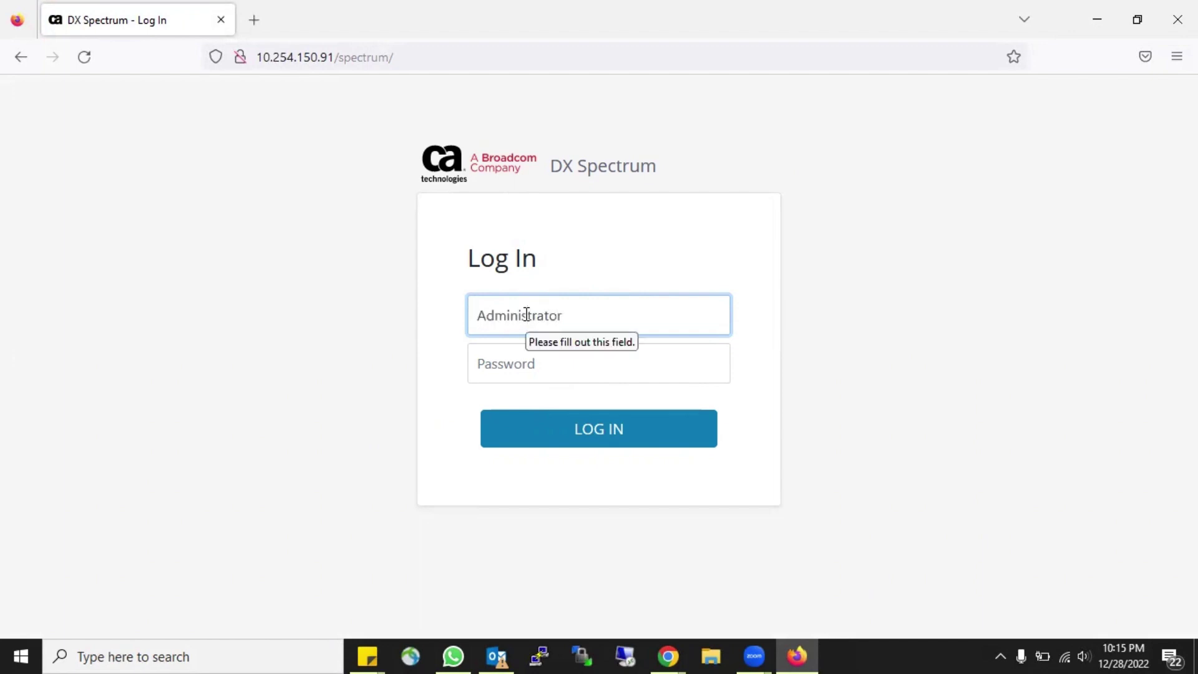
{"action": "key", "text": "Tab"}
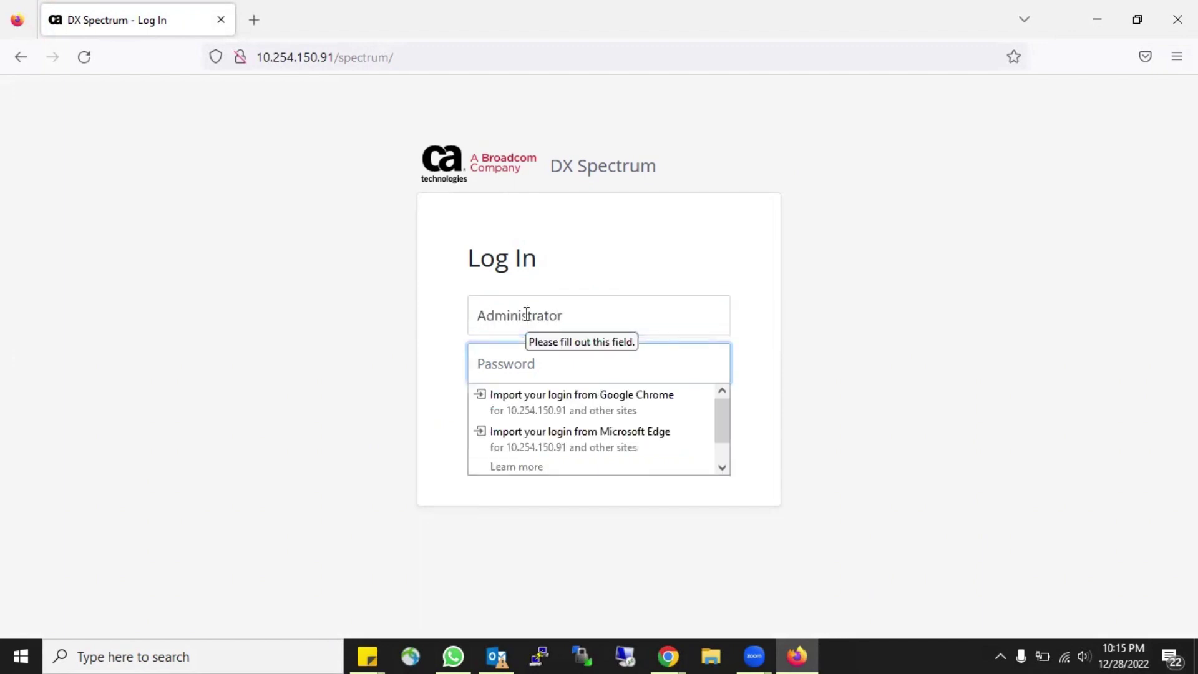
{"action": "type", "text": "****"}
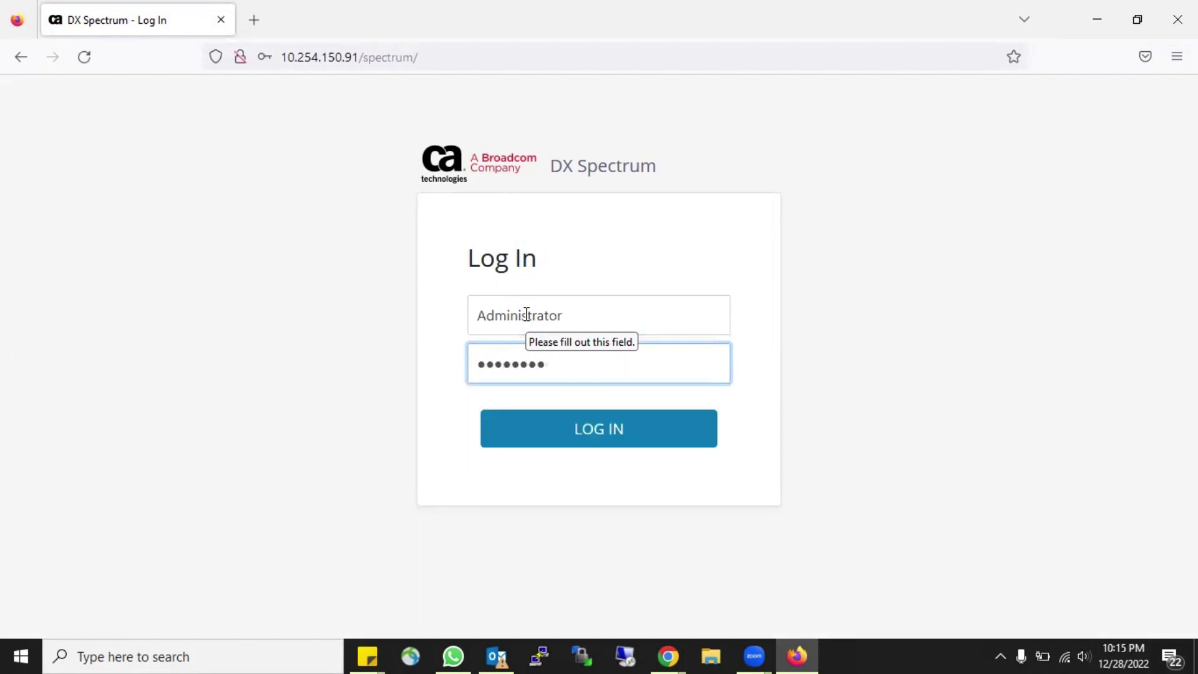
{"action": "key", "text": "Return"}
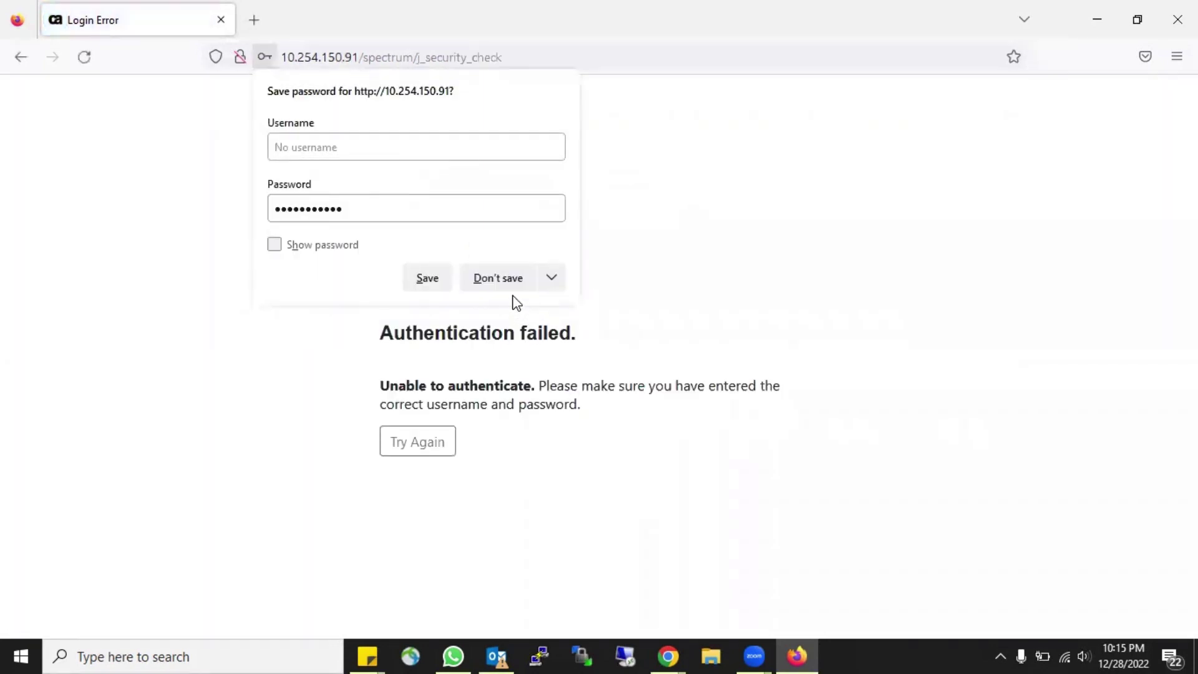
{"action": "left_click", "coordinate": [499, 279]}
{"action": "left_click", "coordinate": [430, 441]}
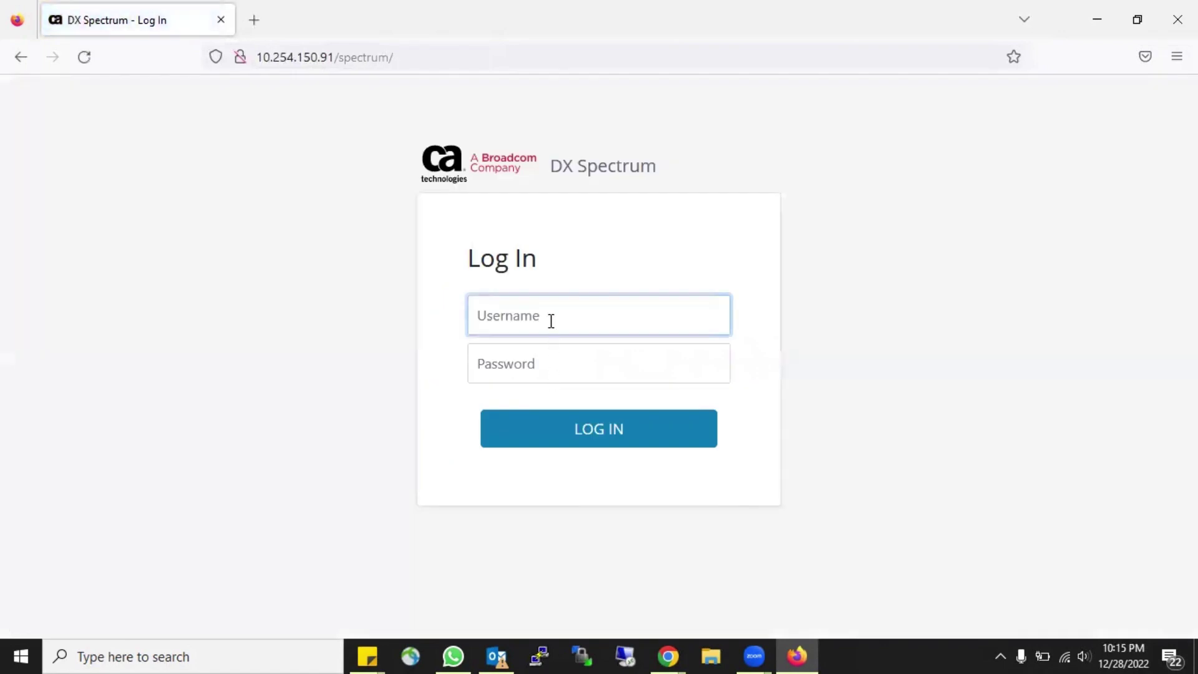
- Log in to DX Spectrum as Administrator with the account password and decline saving the password
{"action": "type", "text": "Administrator"}
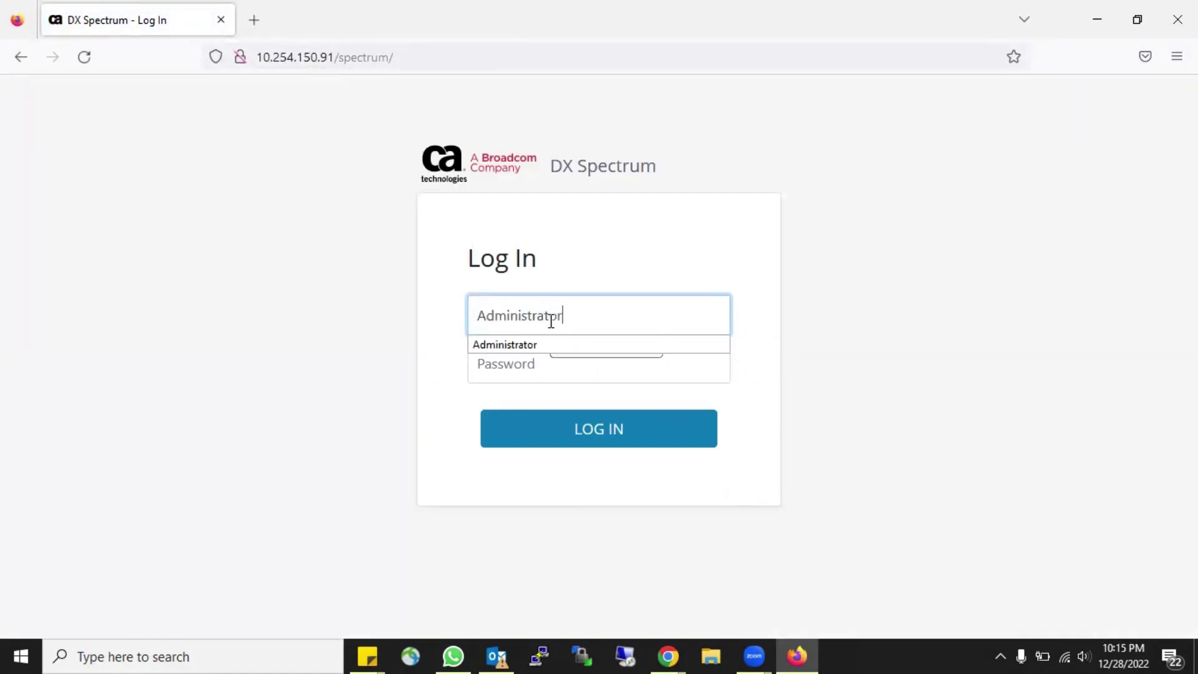
{"action": "key", "text": "Return"}
{"action": "type", "text": "***"}
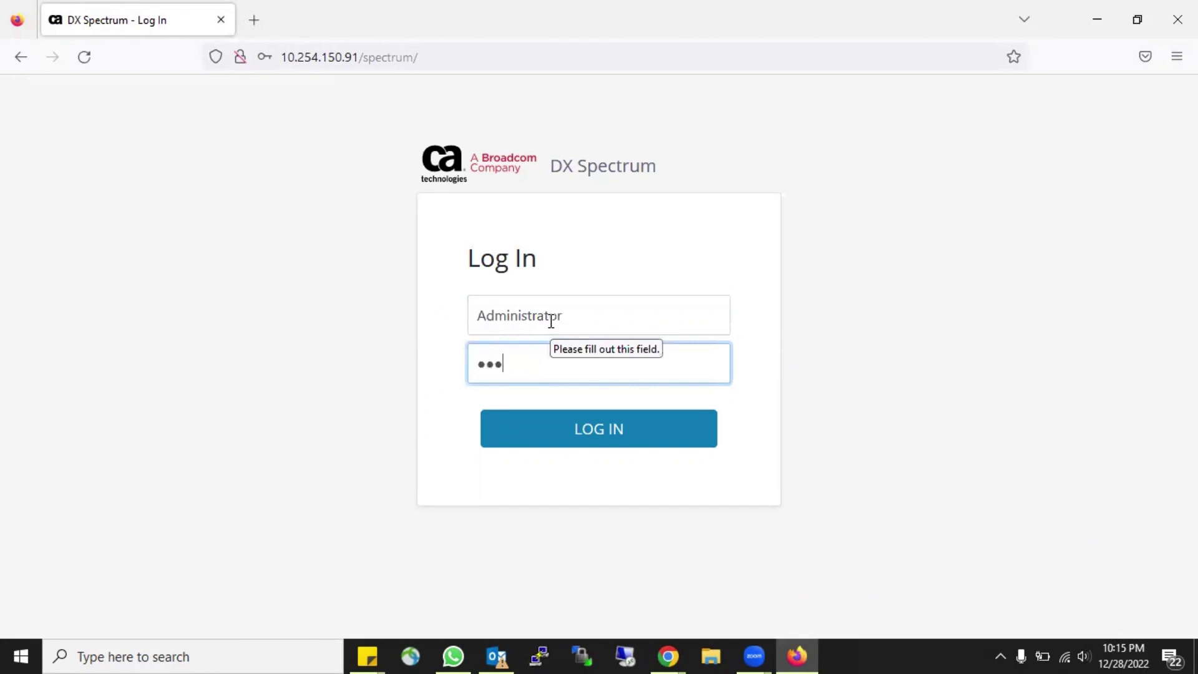
{"action": "key", "text": "BackSpace"}
{"action": "key", "text": "BackSpace"}
{"action": "type", "text": "**********"}
{"action": "key", "text": "Return"}
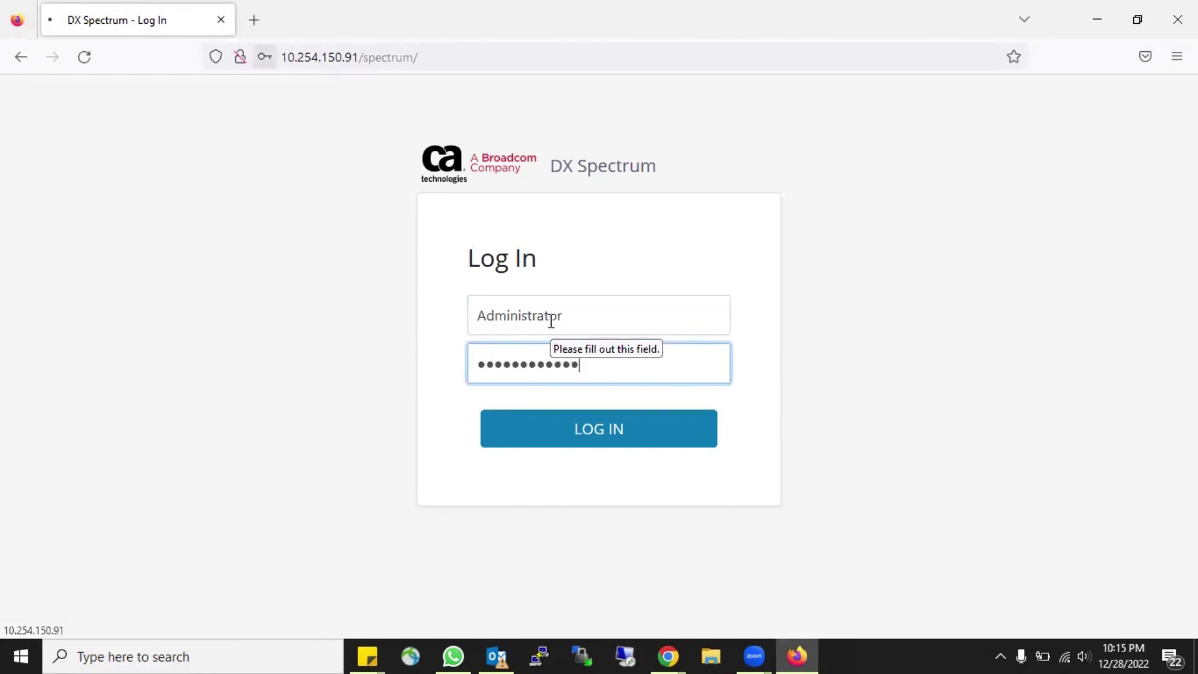
{"action": "left_click", "coordinate": [506, 278]}
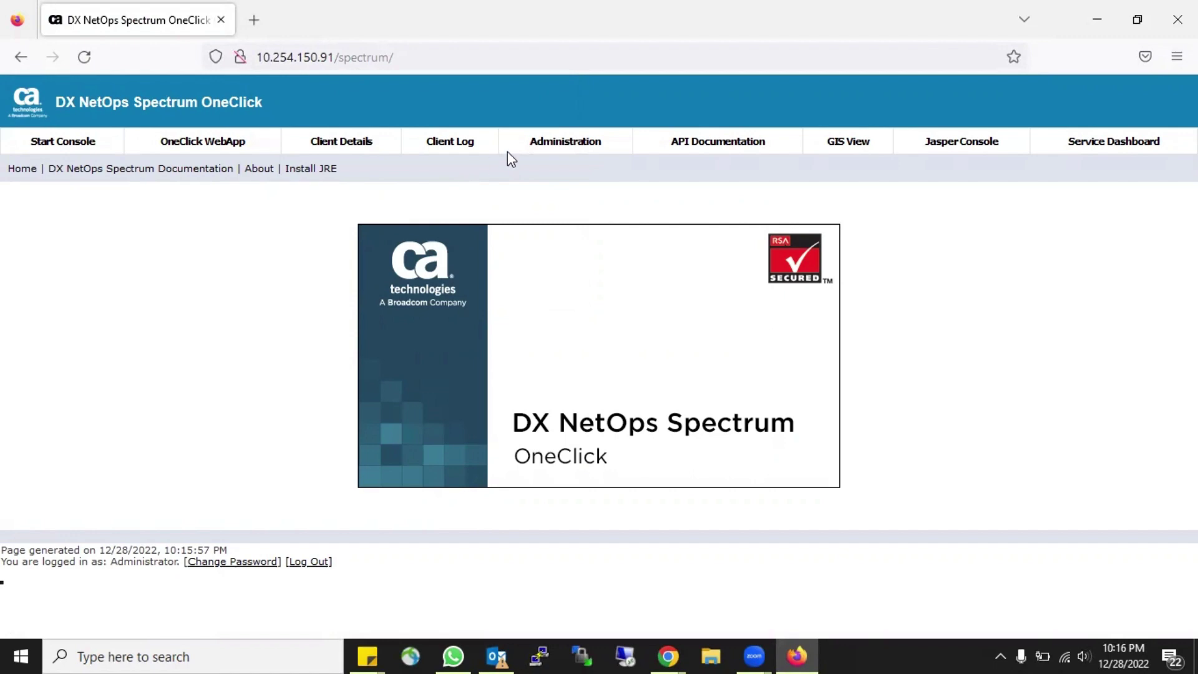
- View the Install JRE instructions and open the OneClick Client Configuration page of the administration area
{"action": "left_click", "coordinate": [308, 175]}
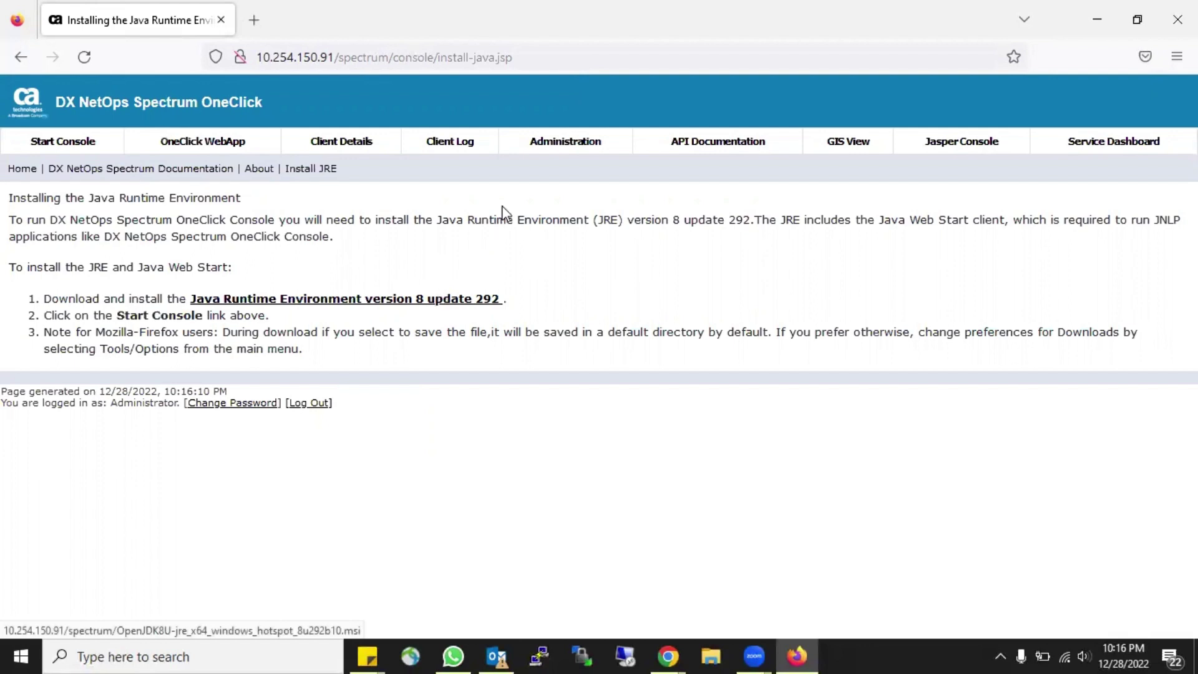
{"action": "left_click", "coordinate": [543, 148]}
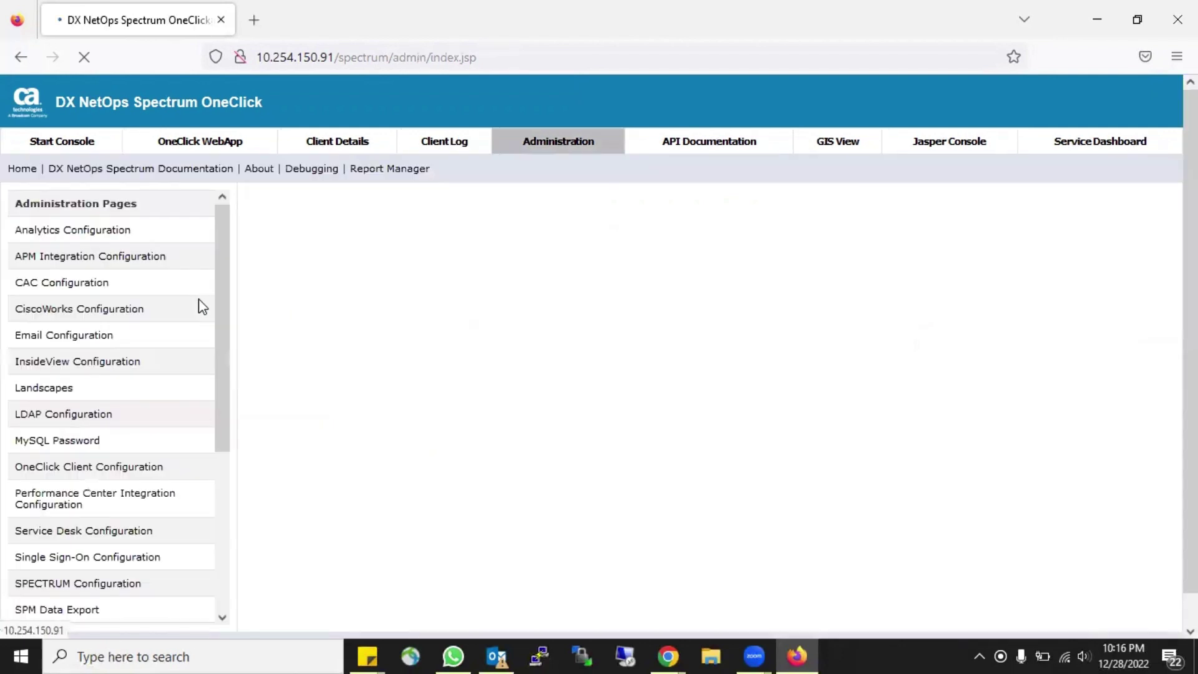
{"action": "mouse_move", "coordinate": [218, 244]}
{"action": "left_mouse_down"}
{"action": "mouse_move", "coordinate": [218, 430]}
{"action": "mouse_move", "coordinate": [206, 256]}
{"action": "left_mouse_up"}
{"action": "left_click", "coordinate": [94, 468]}
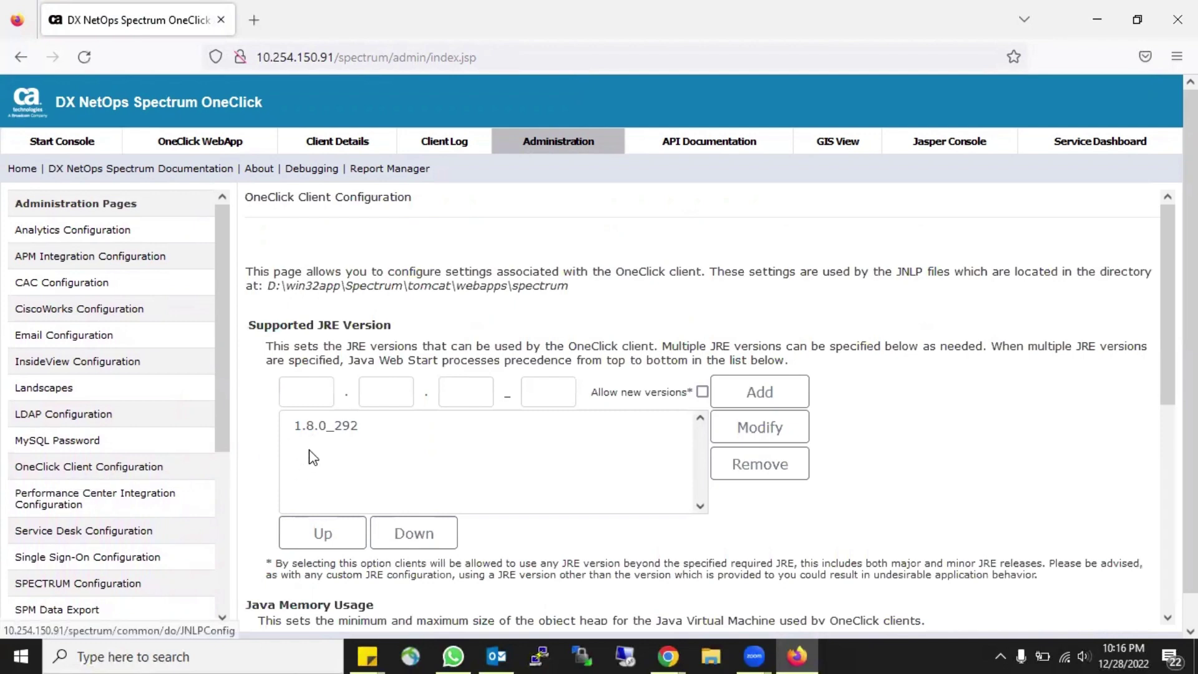
- Examine the supported JRE version entry, its version number fields, the Allow new versions option and the Java memory usage settings
{"action": "left_click", "coordinate": [356, 426]}
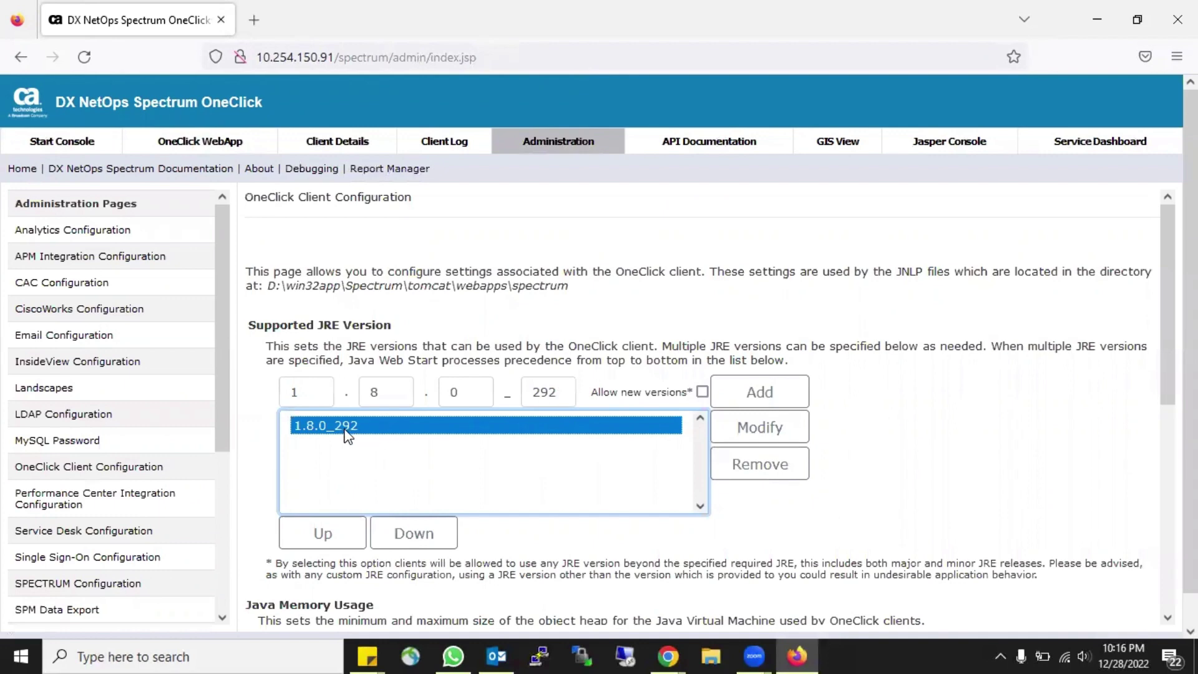
{"action": "double_click", "coordinate": [290, 392]}
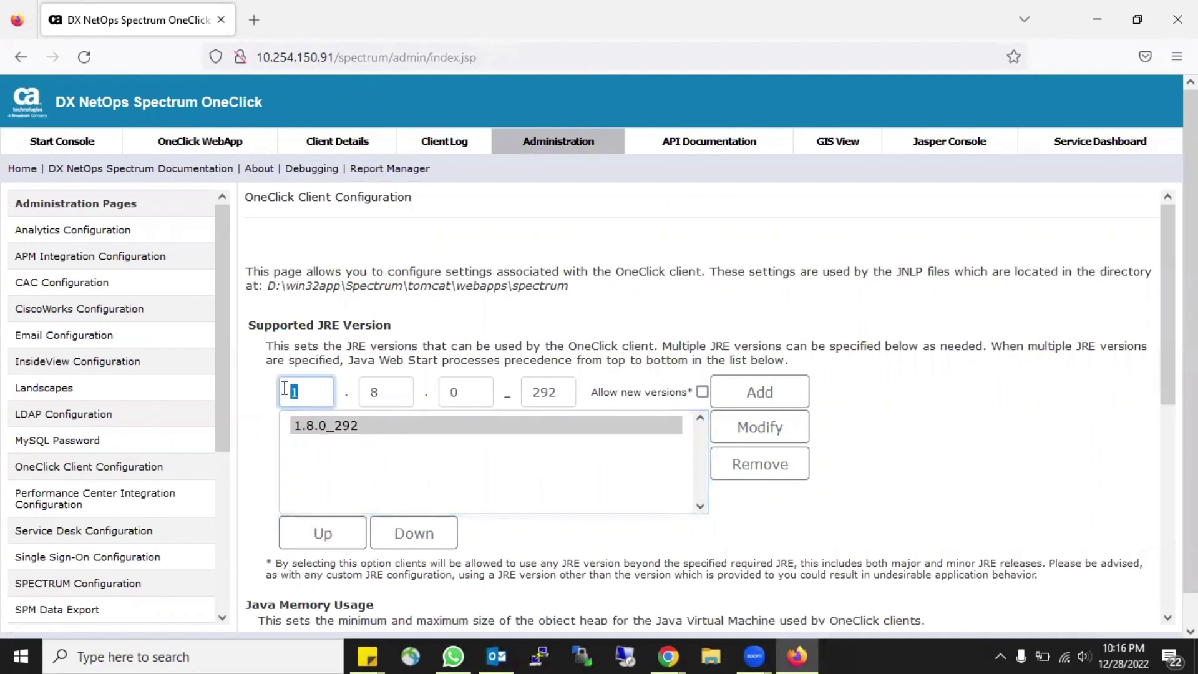
{"action": "double_click", "coordinate": [368, 393]}
{"action": "double_click", "coordinate": [469, 390]}
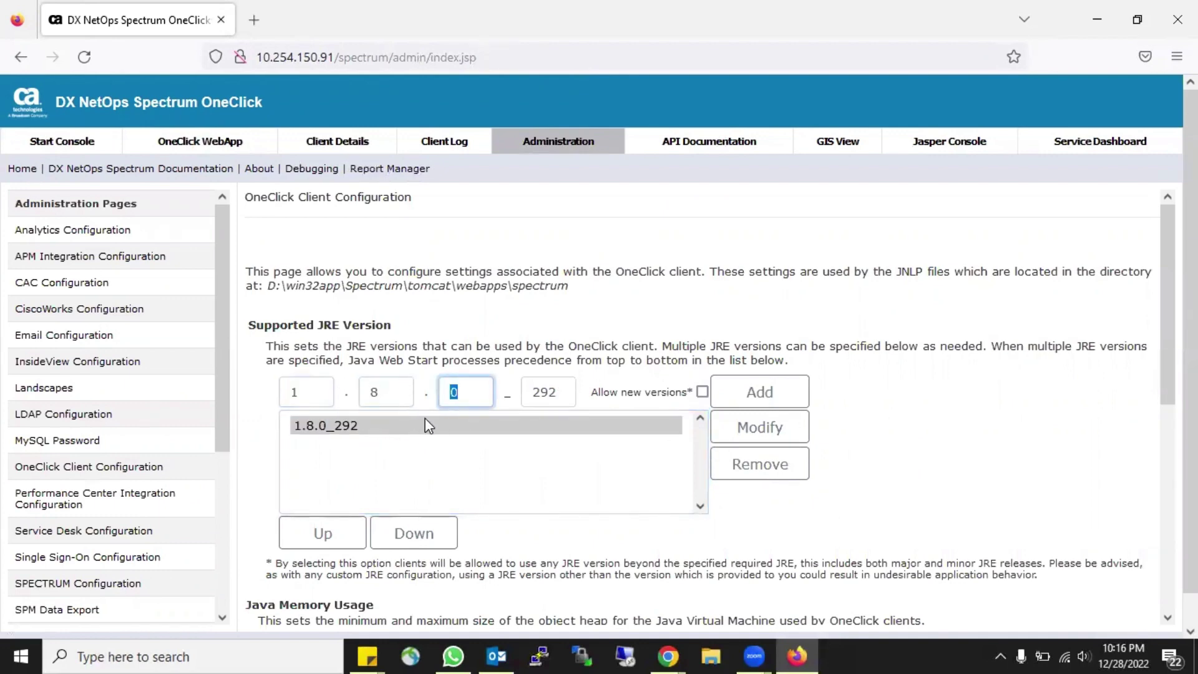
{"action": "double_click", "coordinate": [560, 393]}
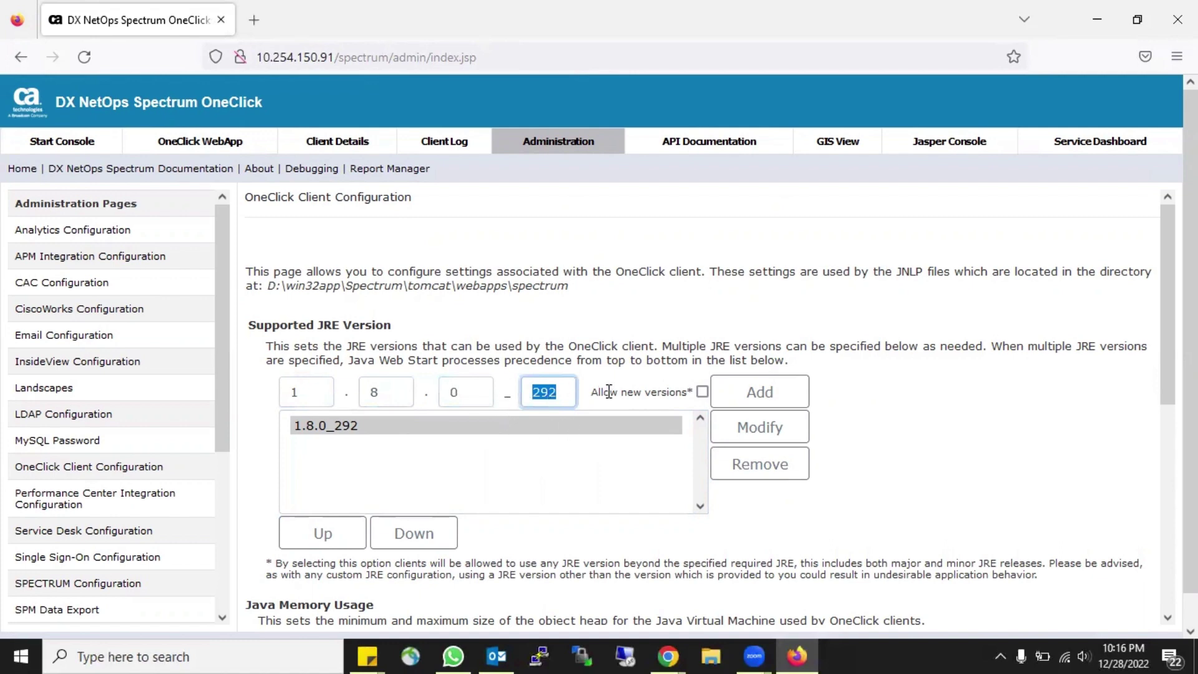
{"action": "left_click_drag", "start_coordinate": [593, 394], "coordinate": [682, 396]}
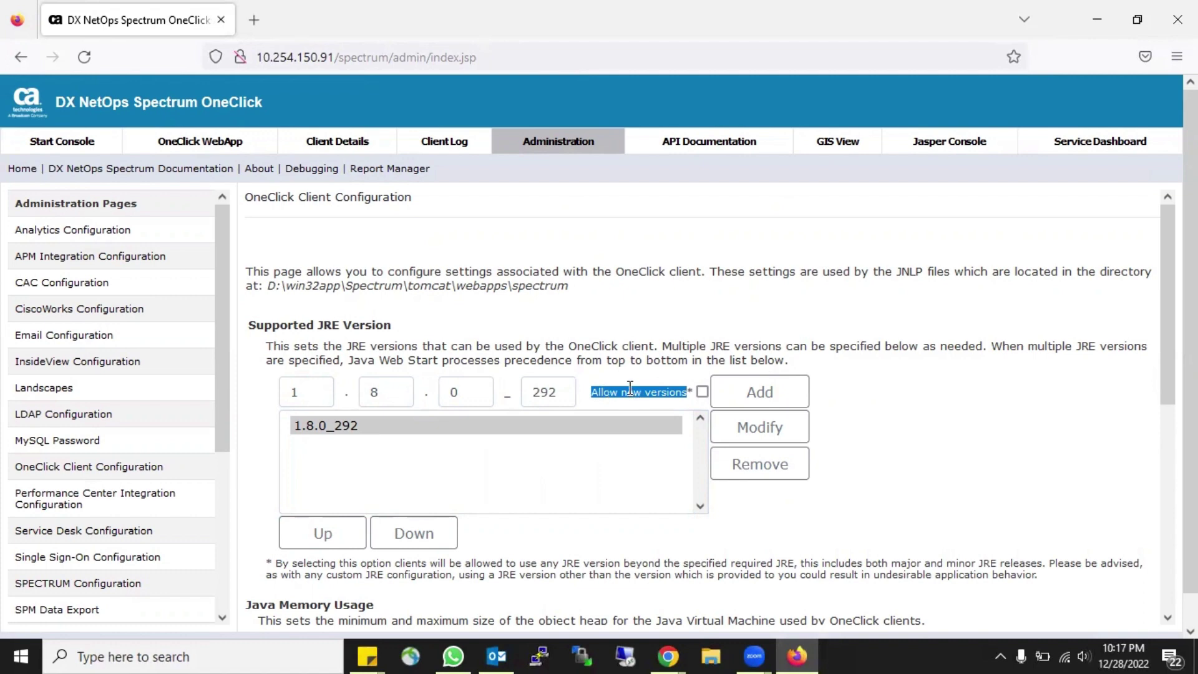
{"action": "double_click", "coordinate": [373, 393]}
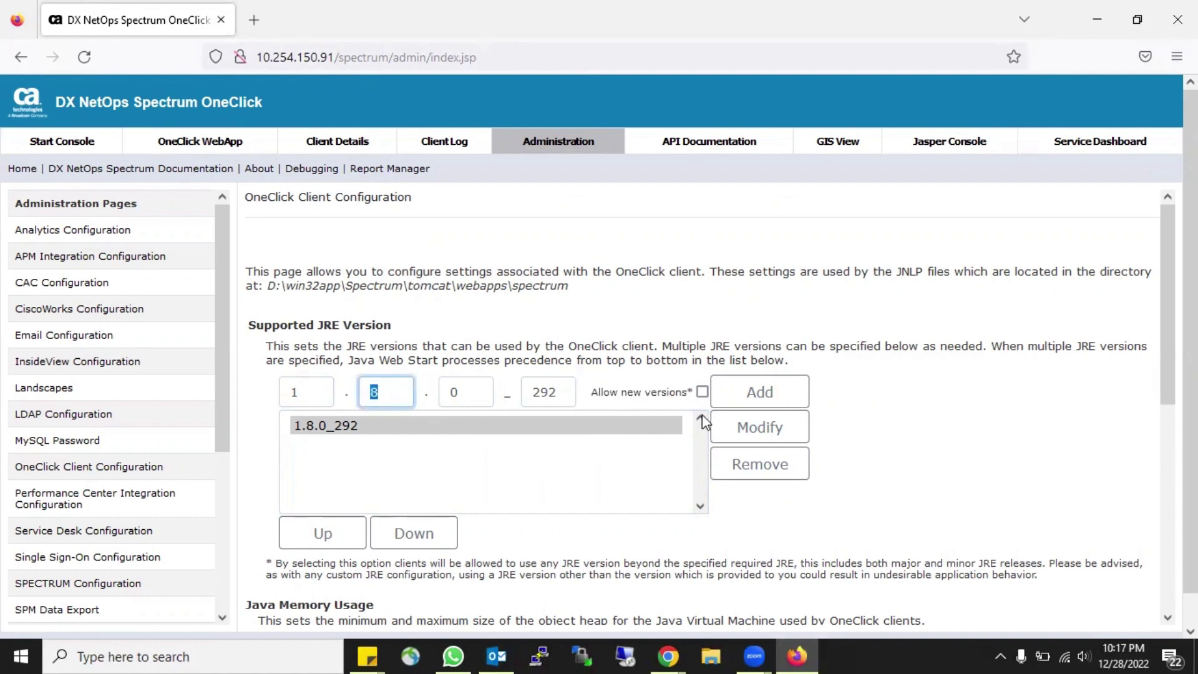
{"action": "scroll", "coordinate": [937, 440], "scroll_direction": "down", "scroll_amount": 3}
{"action": "scroll", "coordinate": [937, 437], "scroll_direction": "up", "scroll_amount": 3}
{"action": "scroll", "coordinate": [935, 432], "scroll_direction": "down", "scroll_amount": 2}
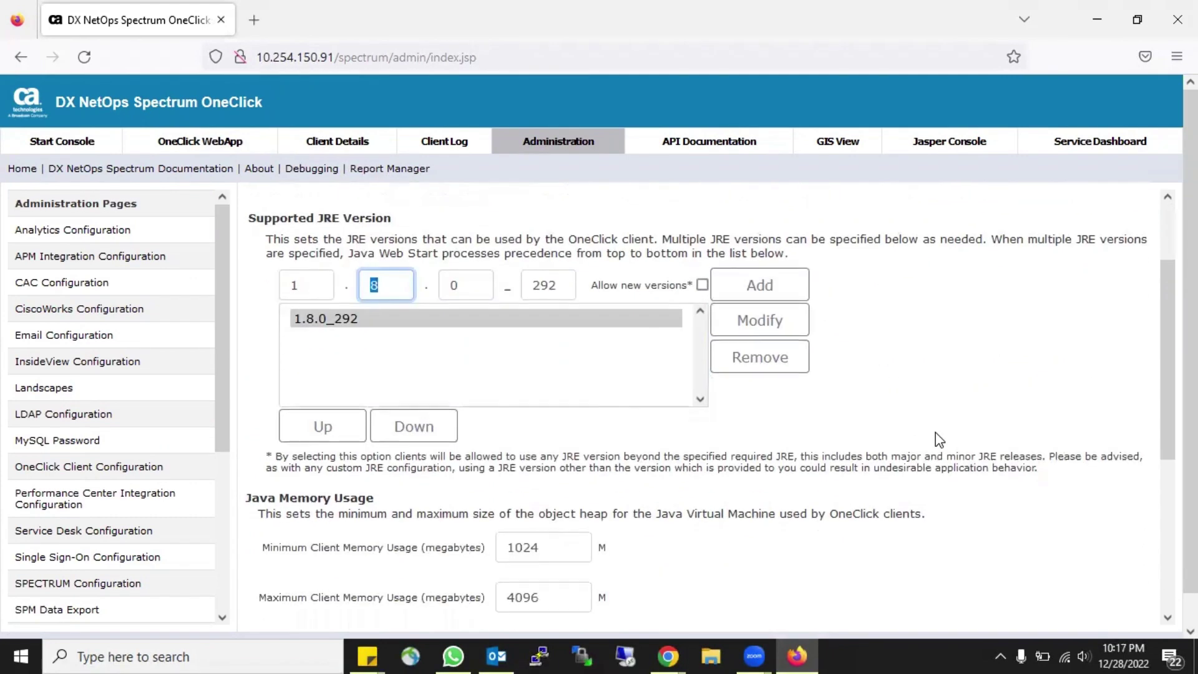
{"action": "scroll", "coordinate": [580, 405], "scroll_direction": "up", "scroll_amount": 1}
{"action": "left_click", "coordinate": [371, 375]}
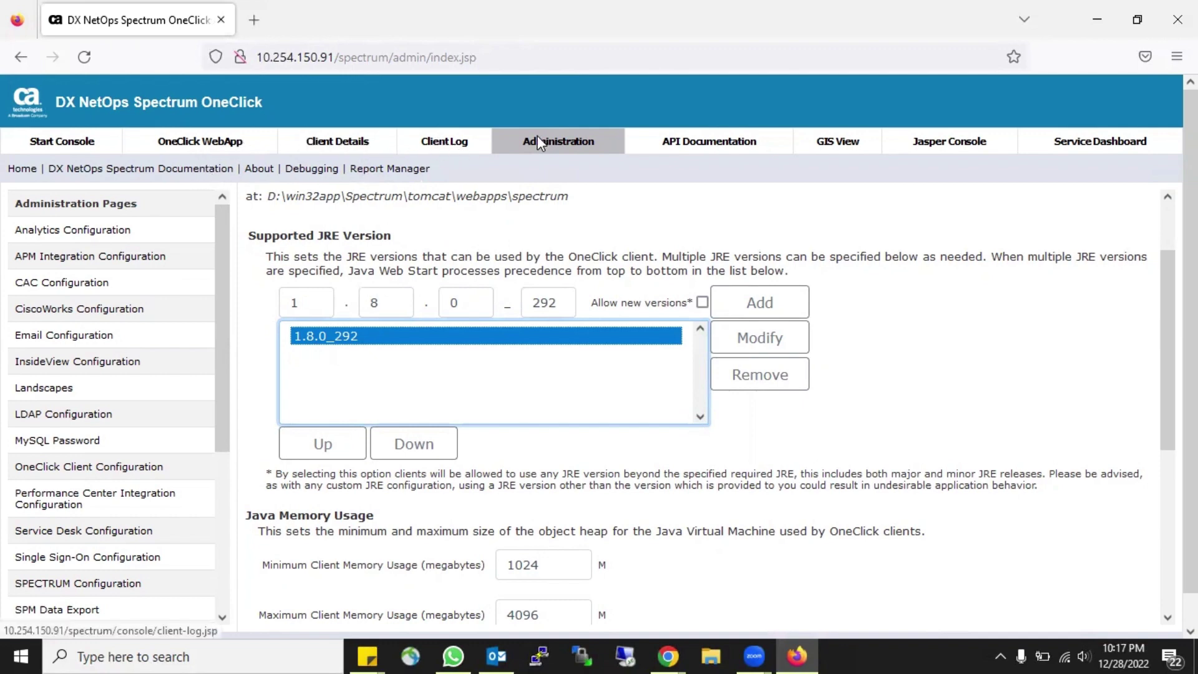
- Start the OneClick console from the web page and return to the Install JRE instructions
{"action": "left_click", "coordinate": [555, 143]}
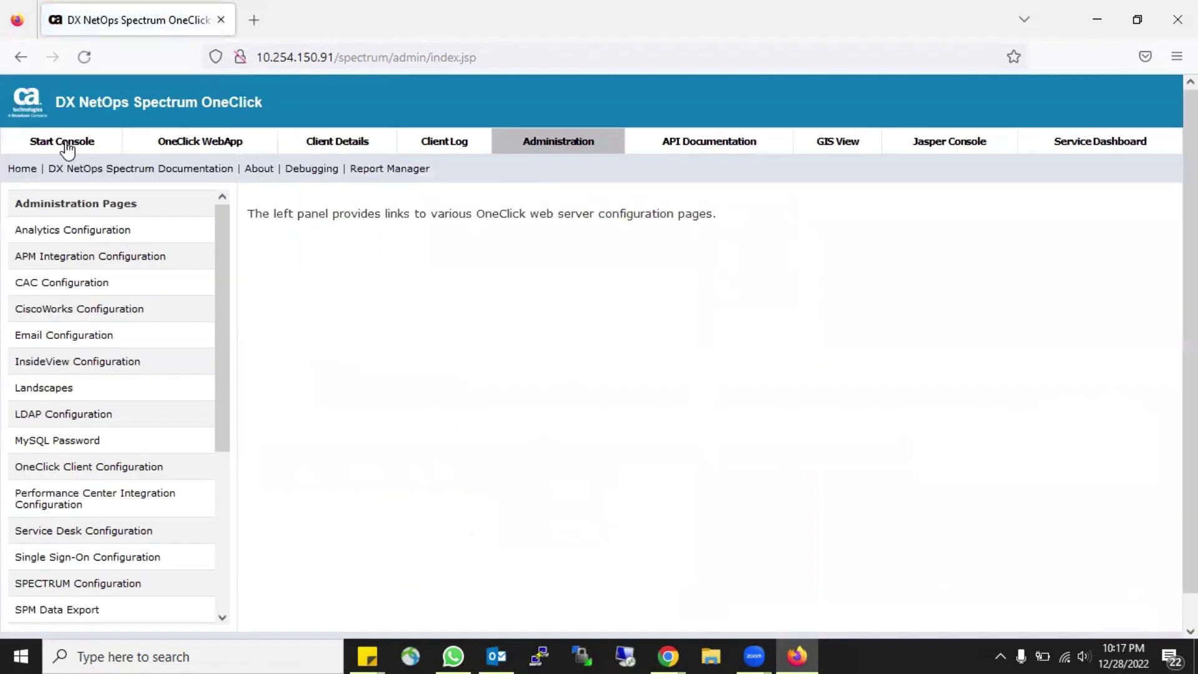
{"action": "left_click", "coordinate": [81, 152]}
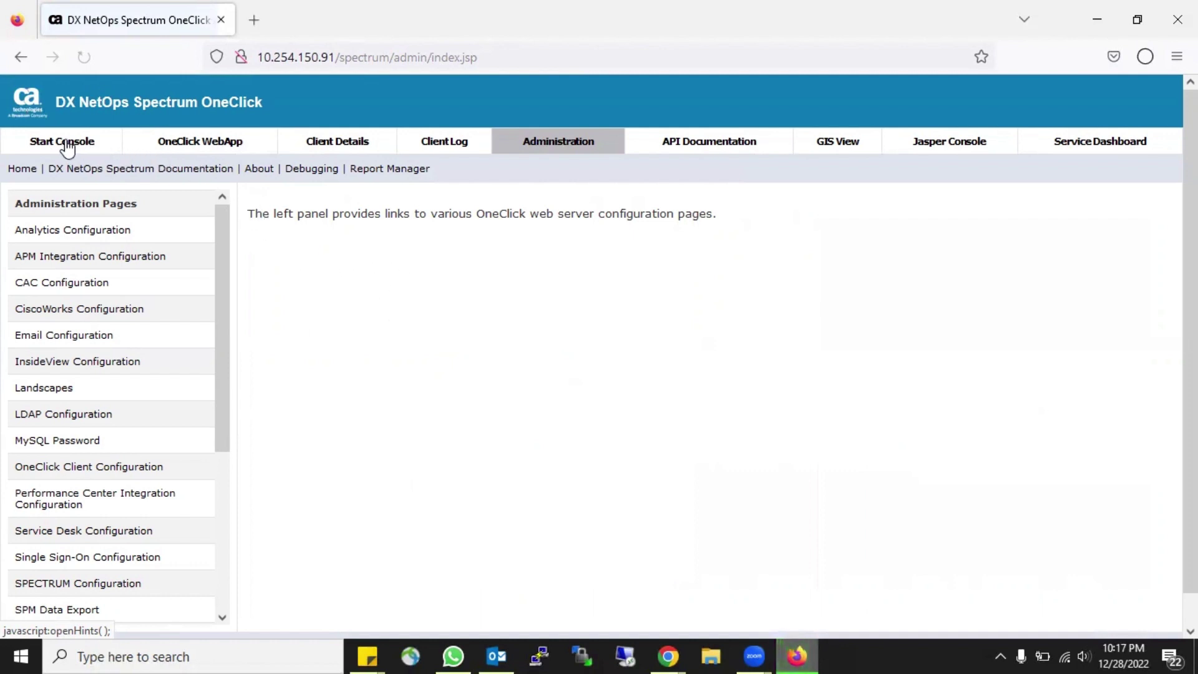
{"action": "left_click", "coordinate": [22, 168]}
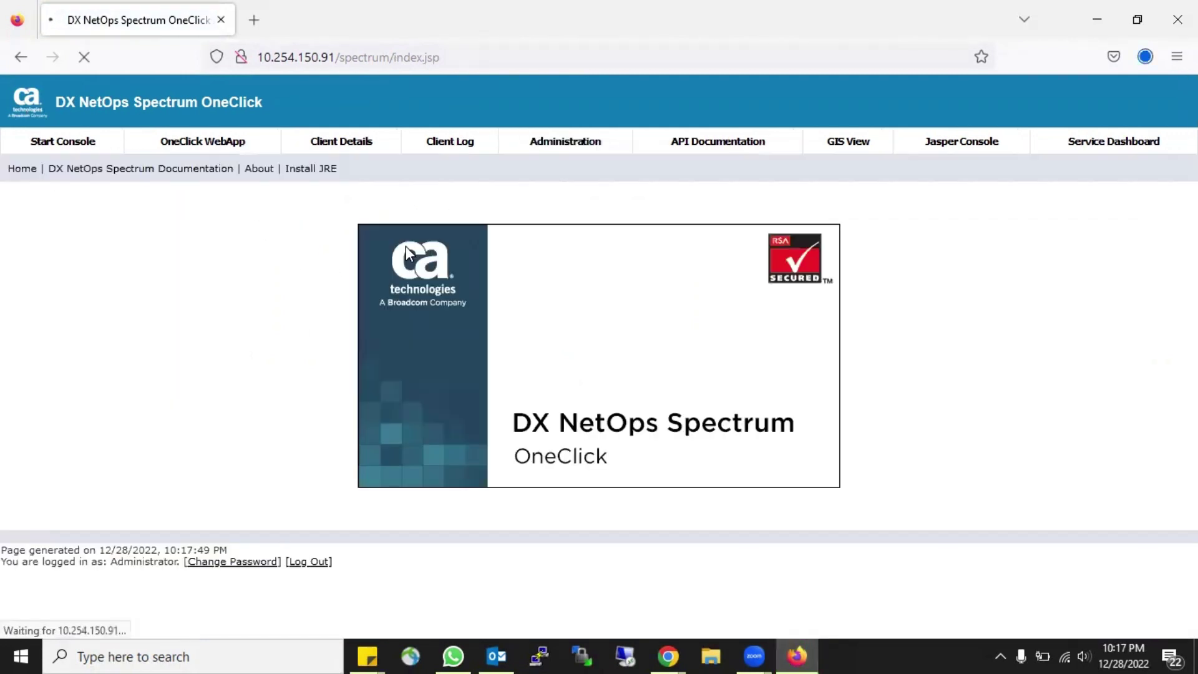
{"action": "left_click", "coordinate": [306, 170]}
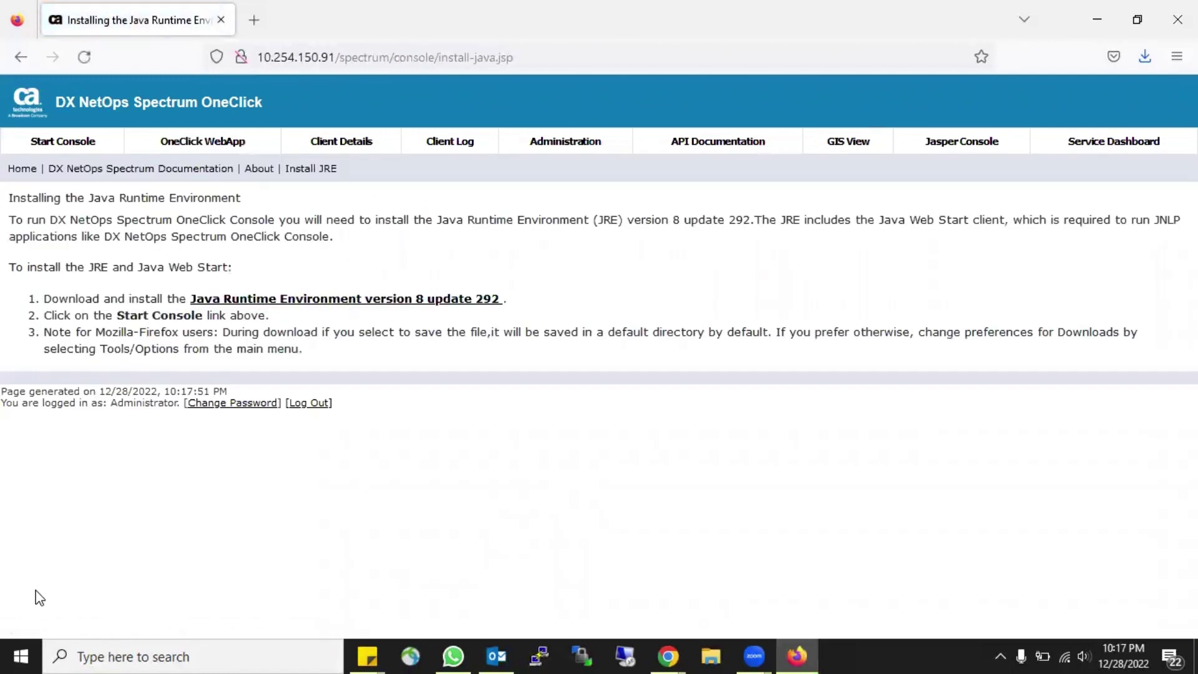
- Open the Java configuration, review the security settings and the Exception Site List, and close both without changes
{"action": "left_click", "coordinate": [20, 656]}
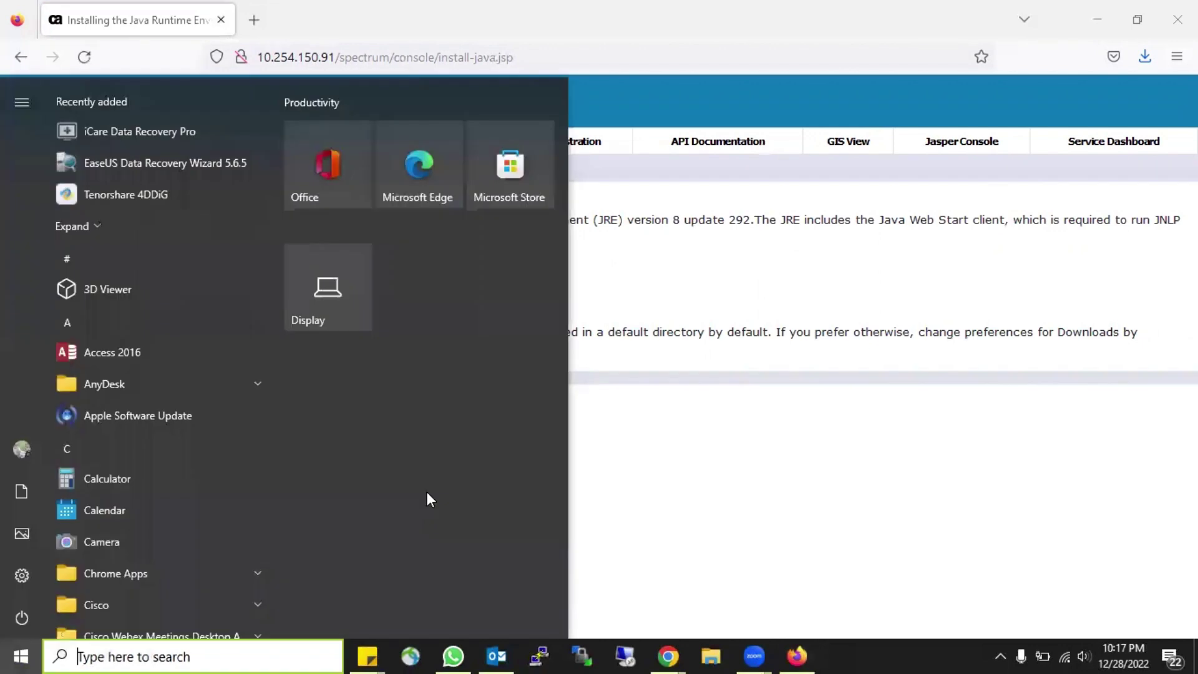
{"action": "type", "text": "java"}
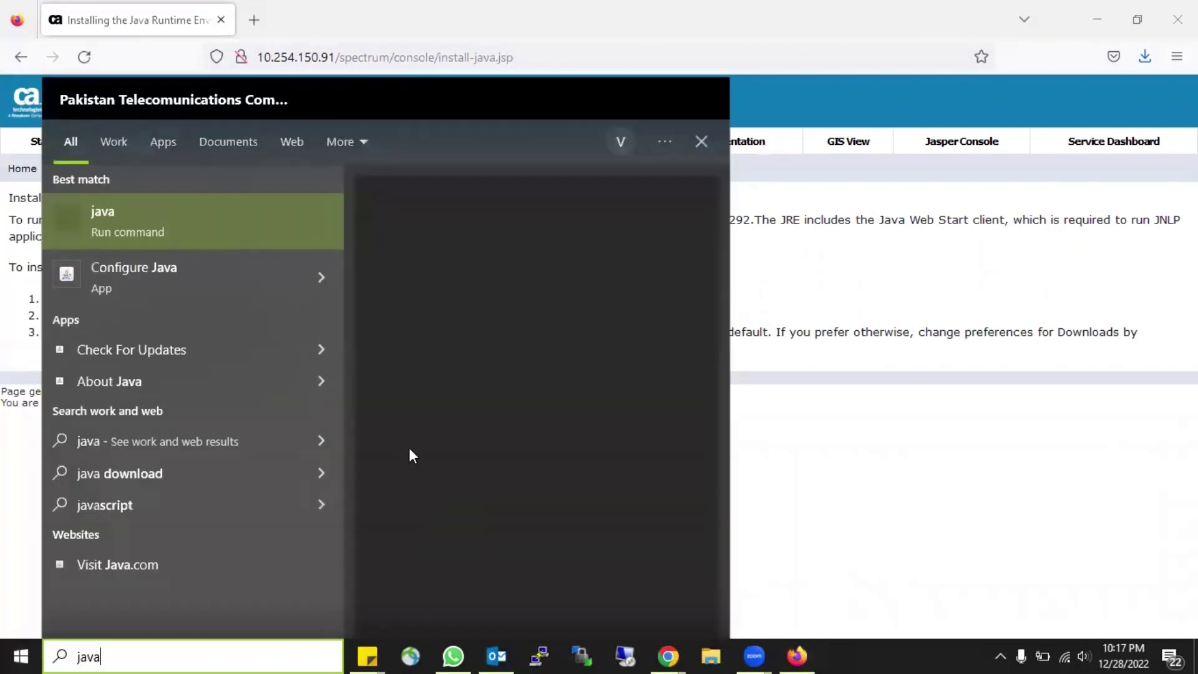
{"action": "left_click", "coordinate": [167, 284]}
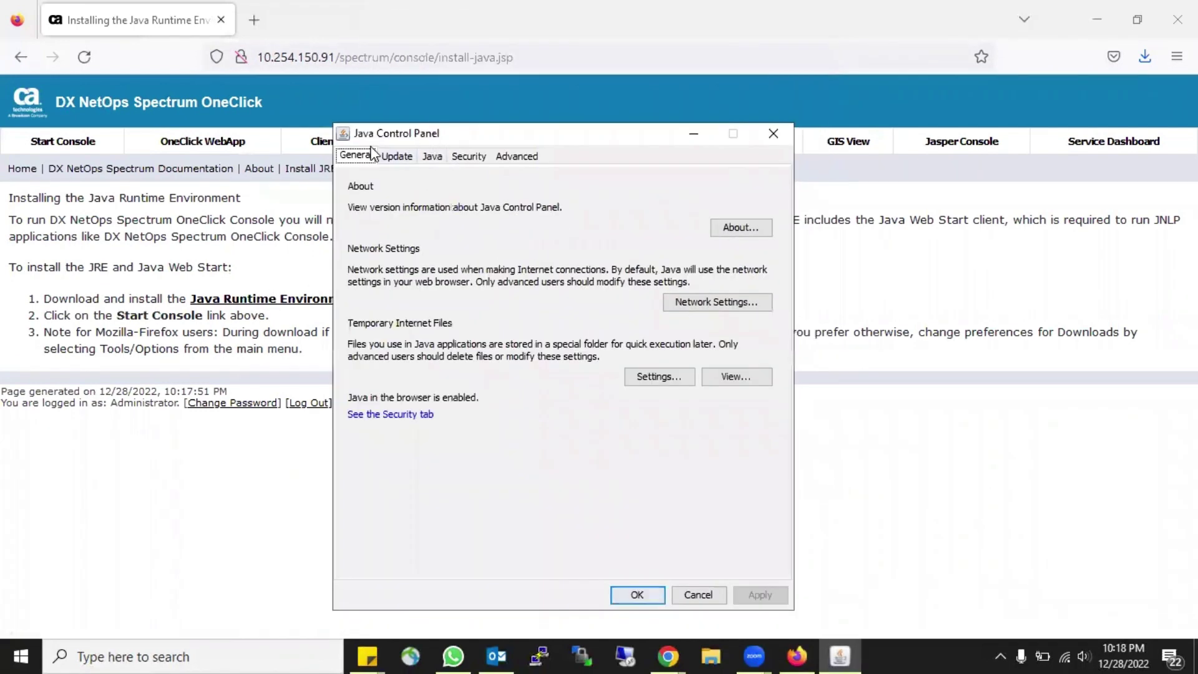
{"action": "left_click", "coordinate": [469, 153]}
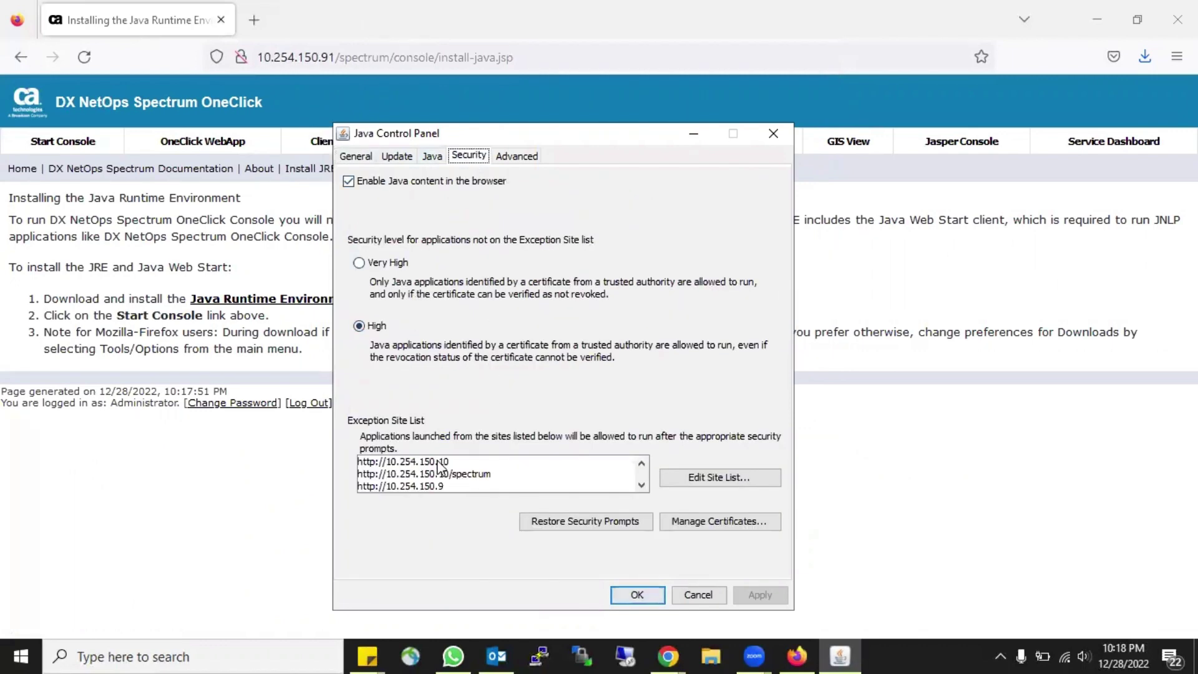
{"action": "scroll", "coordinate": [441, 468], "scroll_direction": "down", "scroll_amount": 1}
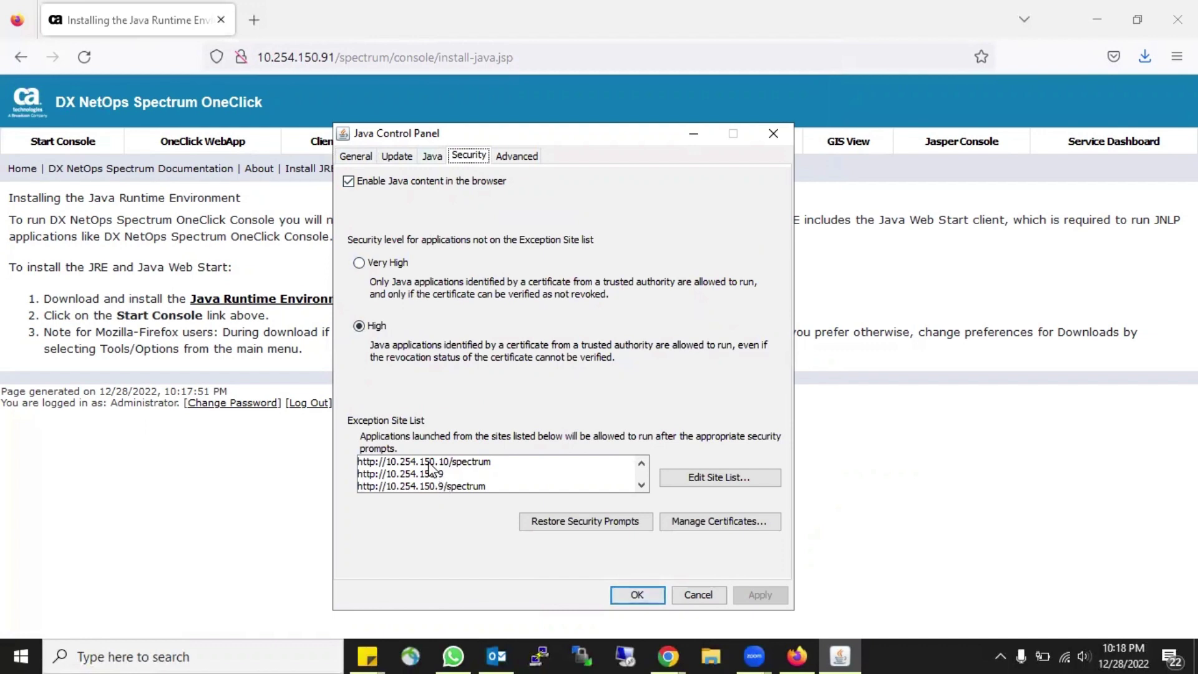
{"action": "left_click", "coordinate": [685, 477]}
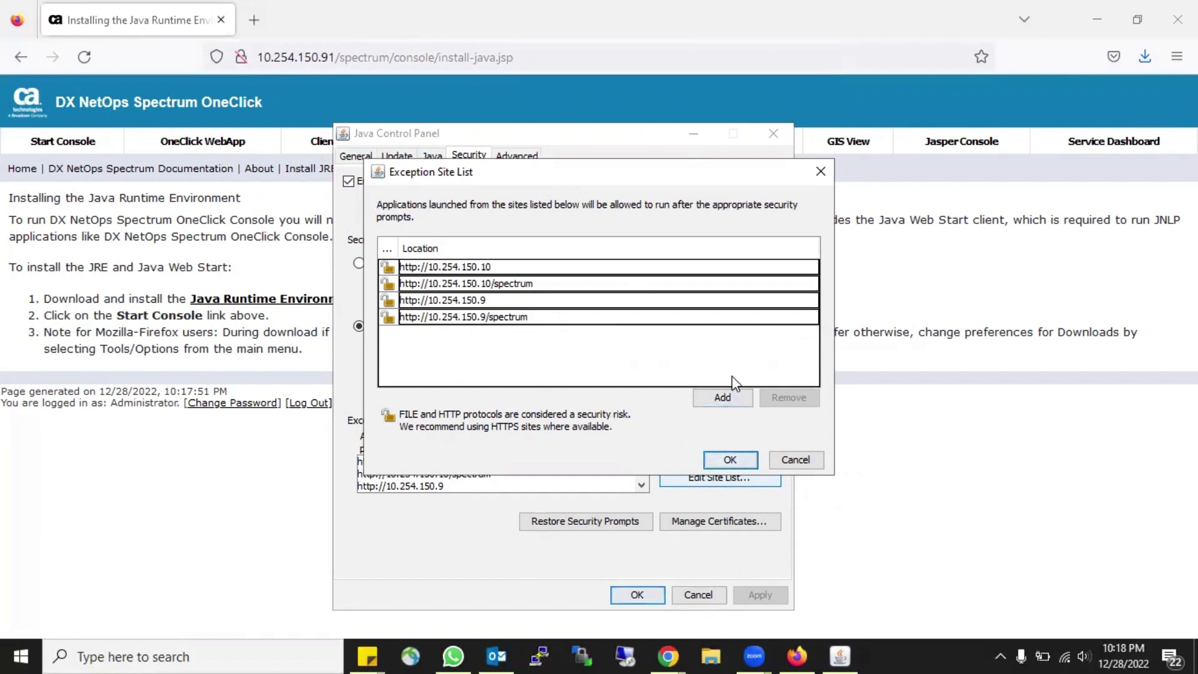
{"action": "left_click", "coordinate": [792, 460]}
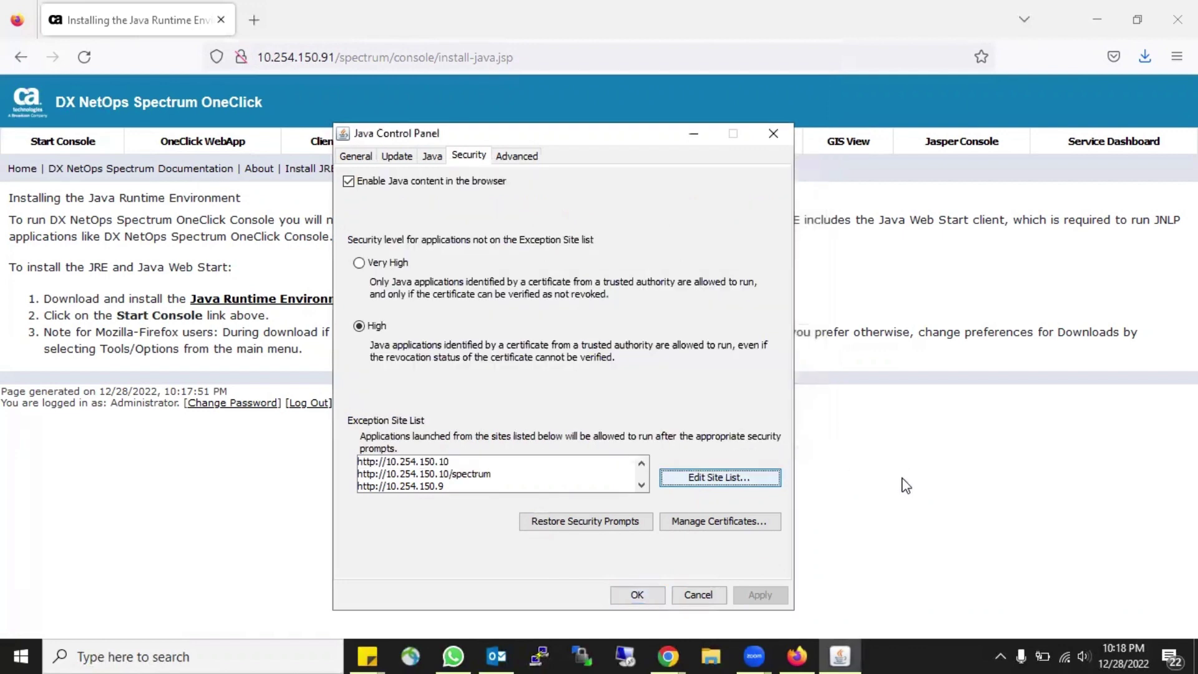
{"action": "left_click", "coordinate": [706, 599]}
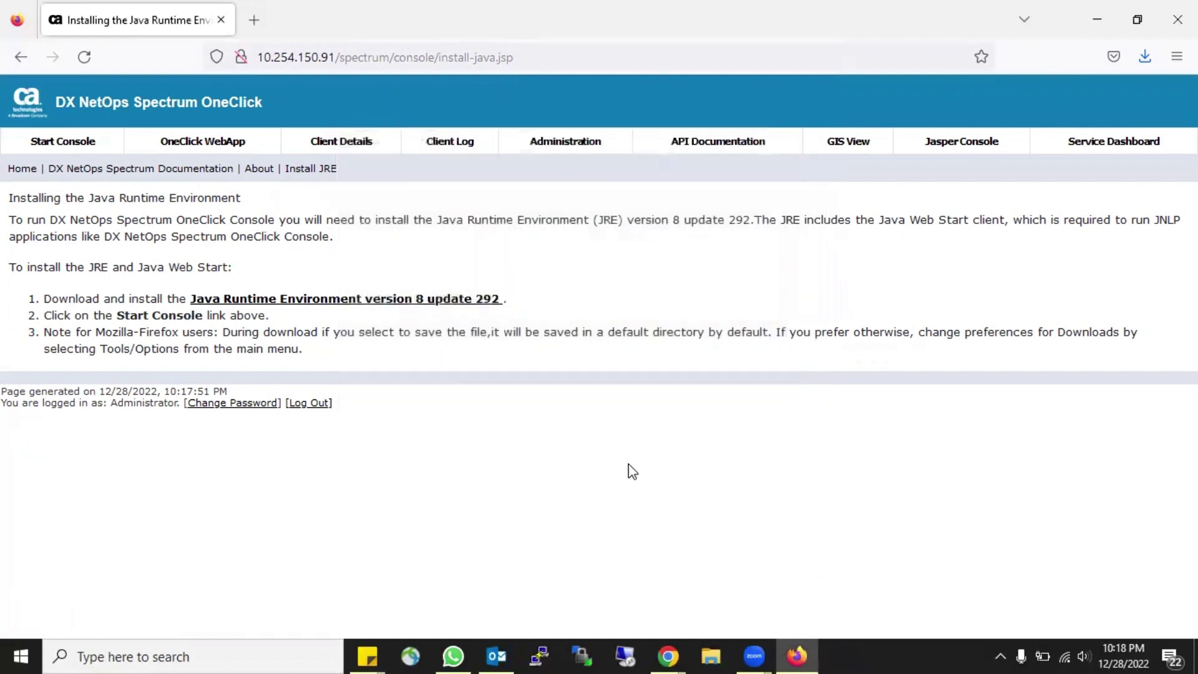
- Download the OneClick console launcher again and open the oneclick(1) JNLP file from the Downloads folder
{"action": "left_click", "coordinate": [63, 141]}
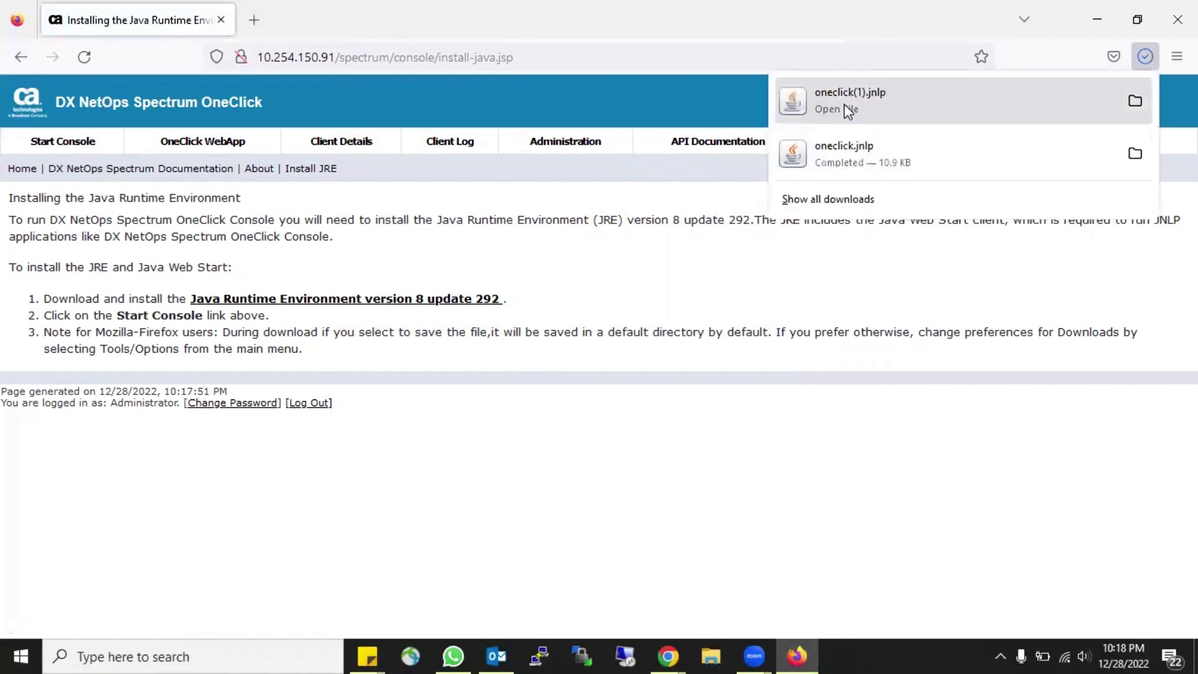
{"action": "left_click", "coordinate": [1135, 100]}
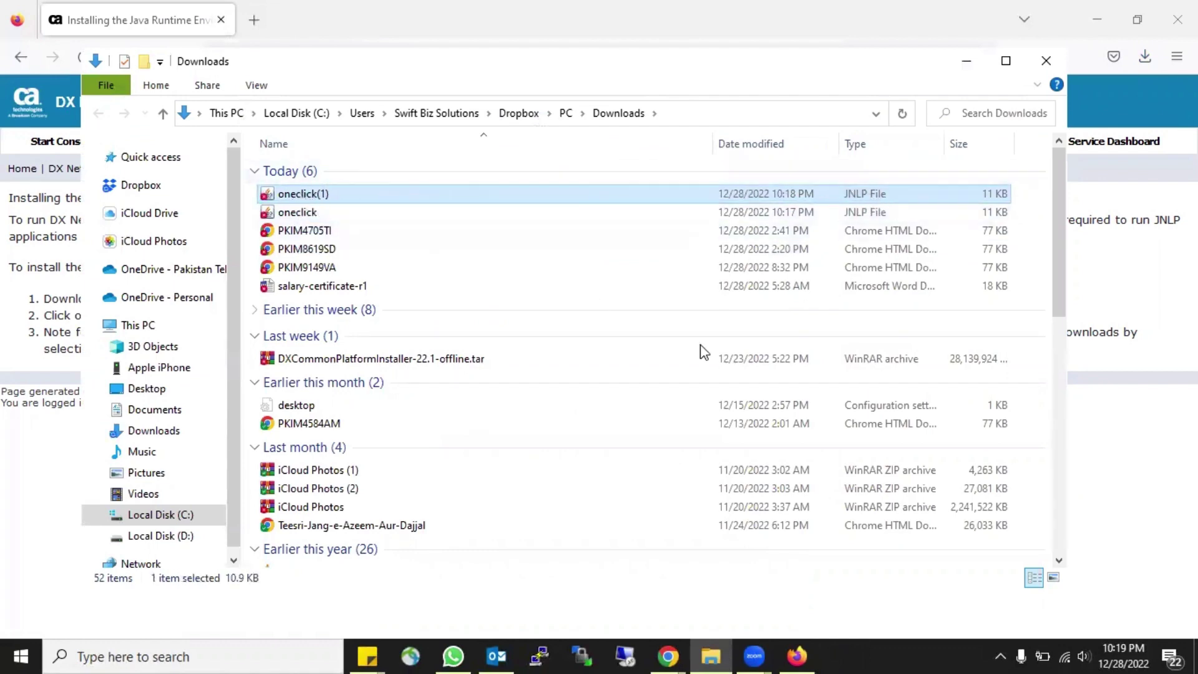
{"action": "double_click", "coordinate": [293, 194]}
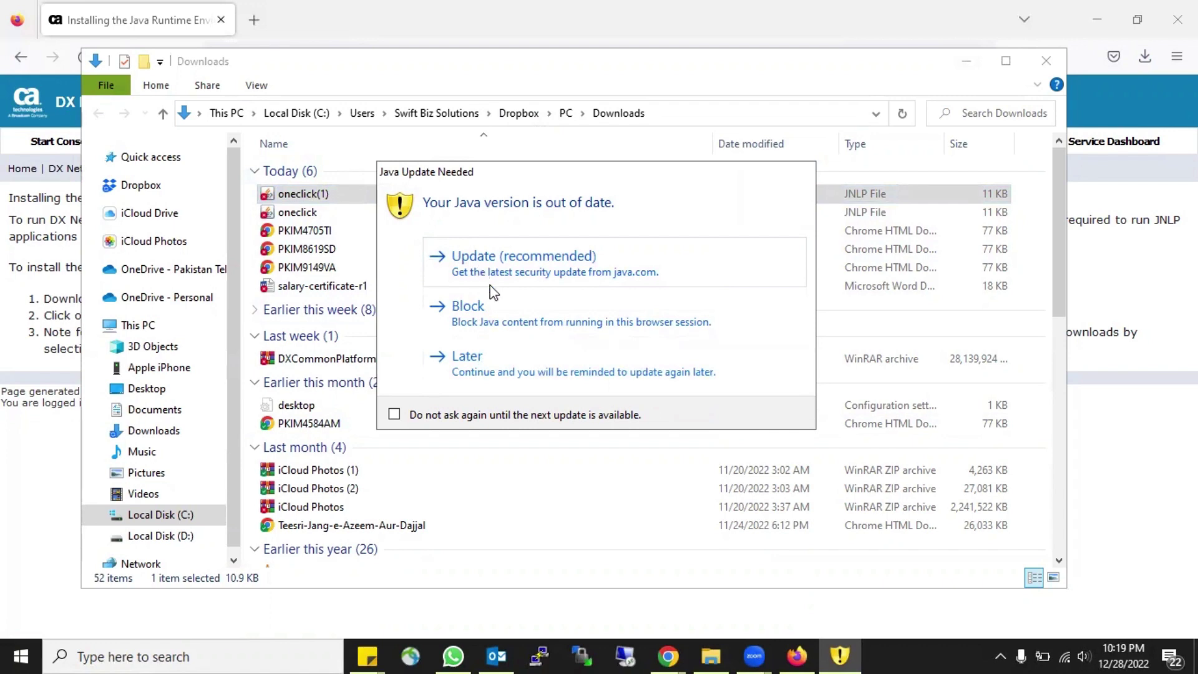
- Postpone the Java update, run the console with the latest Java version, and log in as Administrator with the remembered credentials
{"action": "left_click", "coordinate": [490, 356]}
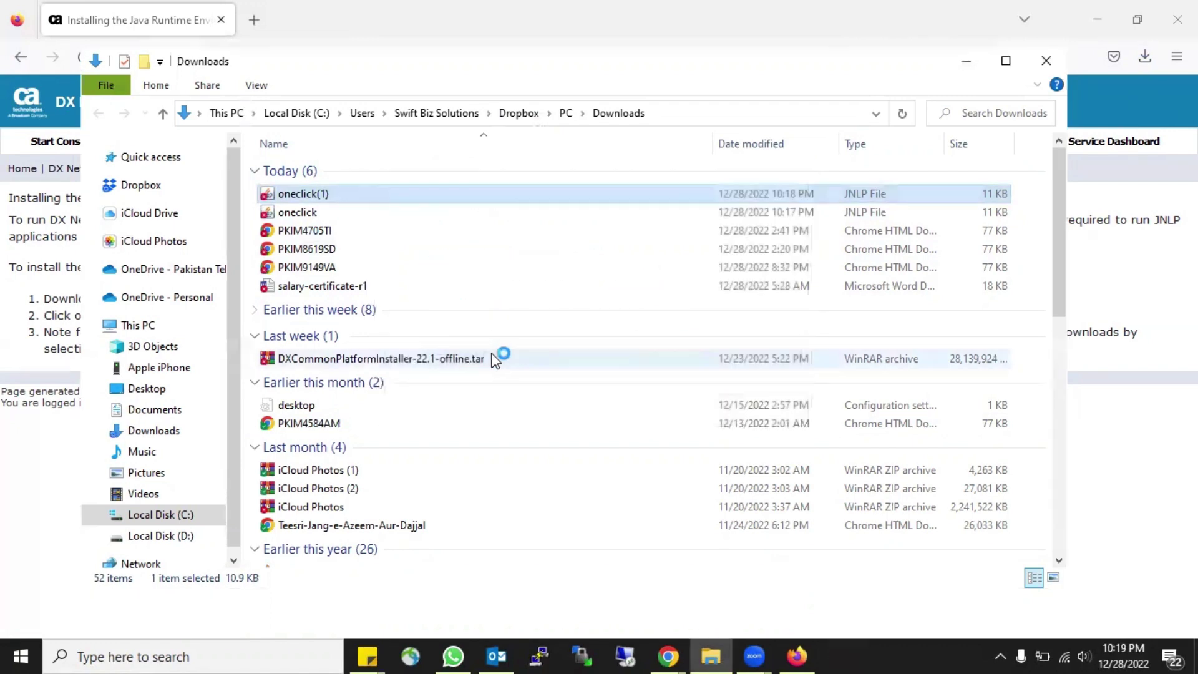
{"action": "left_click", "coordinate": [966, 61]}
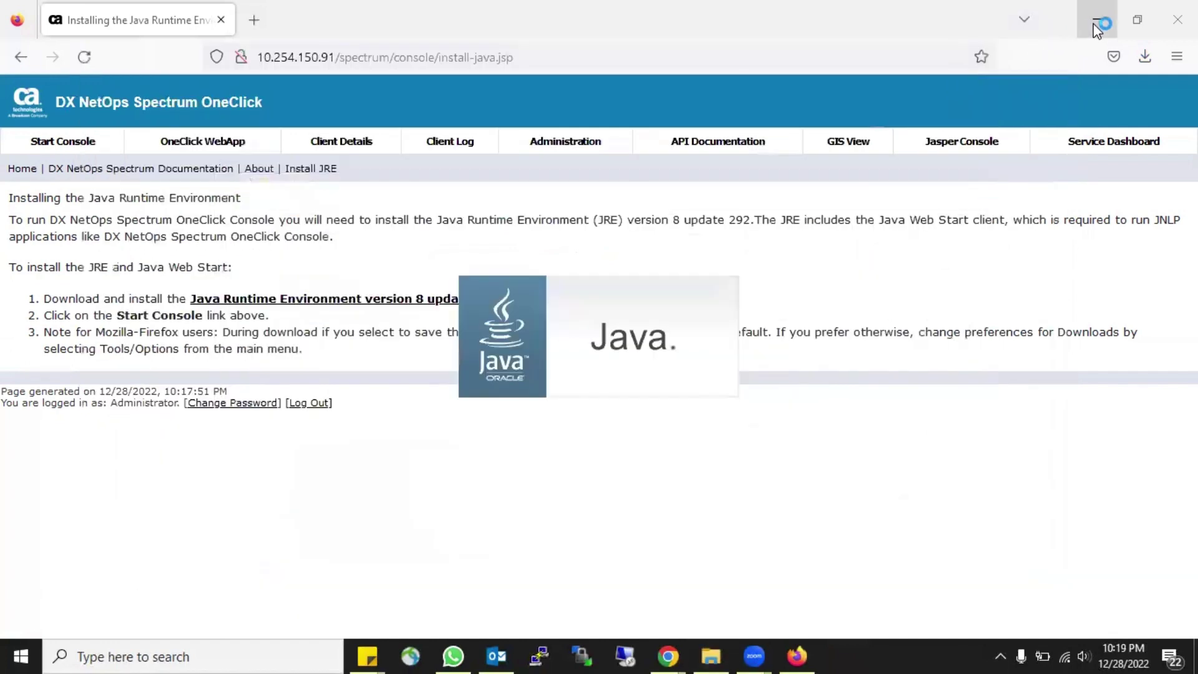
{"action": "left_click", "coordinate": [1096, 21]}
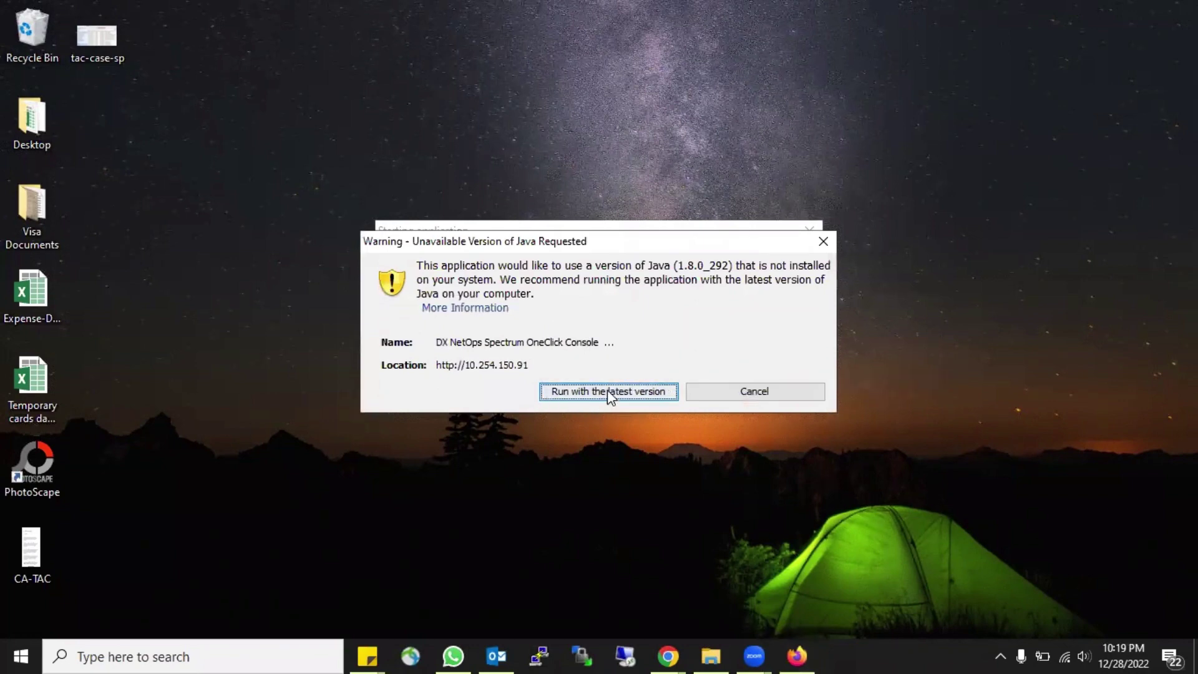
{"action": "left_click", "coordinate": [608, 390]}
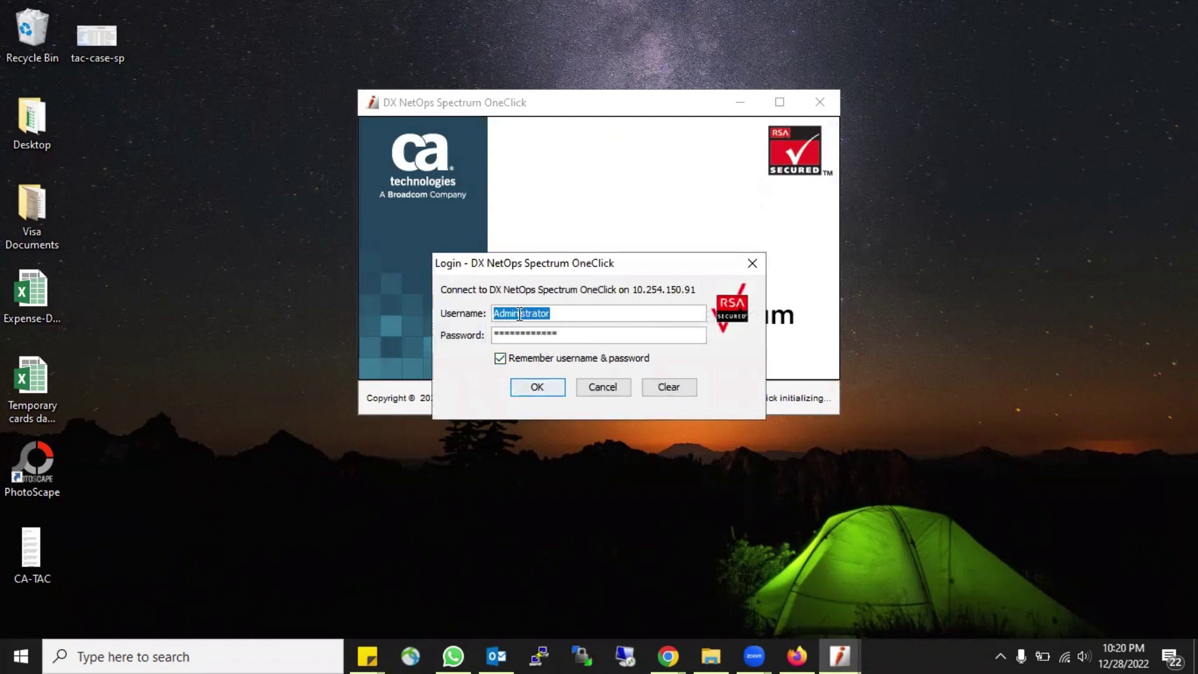
{"action": "left_click", "coordinate": [536, 388]}
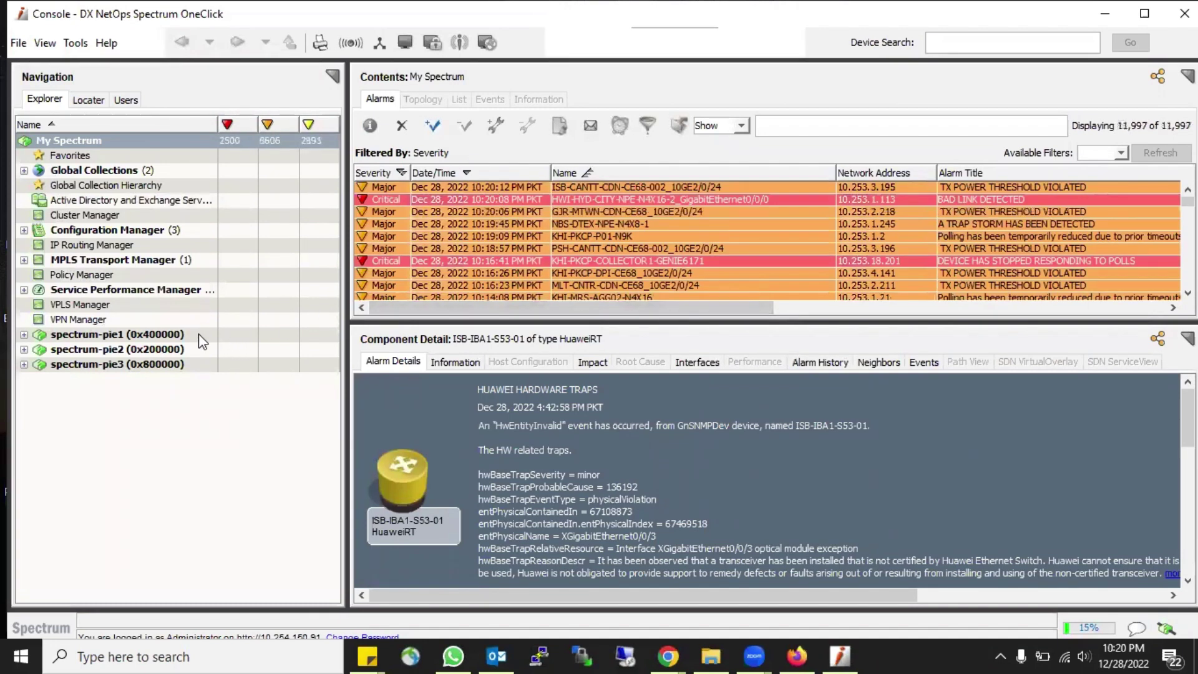
- View the alarms of the spectrum-pie3 and spectrum-pie1 landscapes in the console
{"action": "left_click", "coordinate": [123, 350]}
{"action": "left_click", "coordinate": [133, 360]}
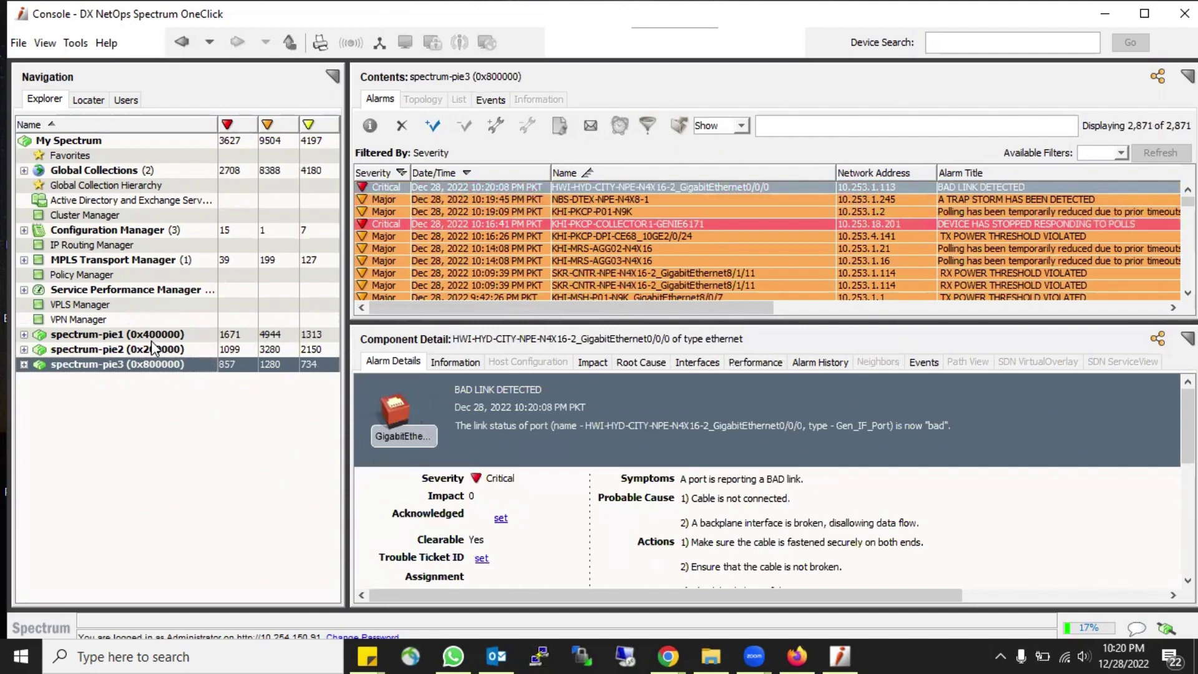
{"action": "left_click", "coordinate": [125, 335]}
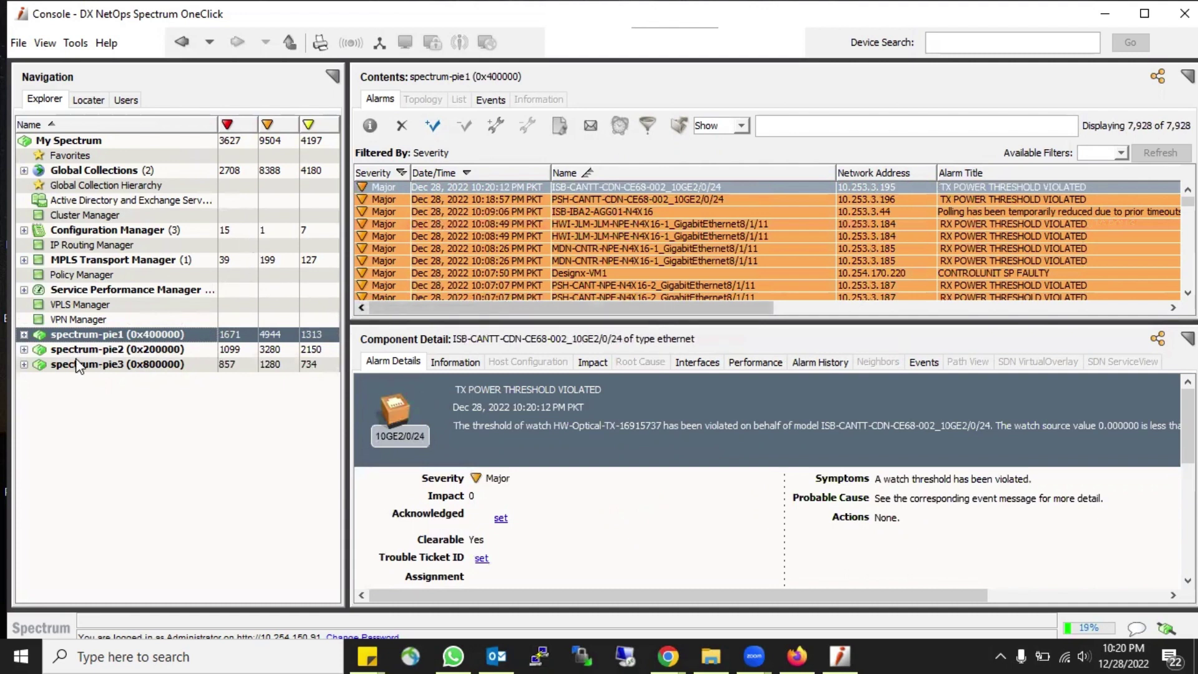
- Expand spectrum-pie1 and its Universe in the navigation tree and examine the Universe's alarms and device groups
{"action": "left_click", "coordinate": [24, 334]}
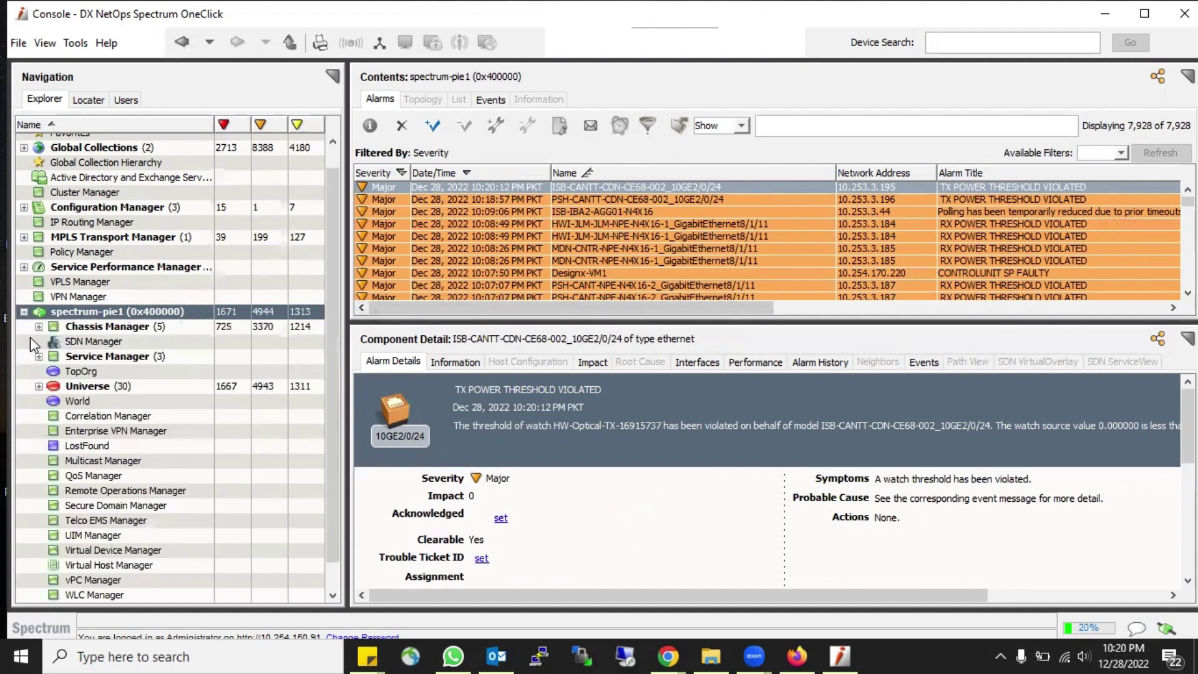
{"action": "left_click", "coordinate": [103, 391]}
{"action": "left_click", "coordinate": [39, 386]}
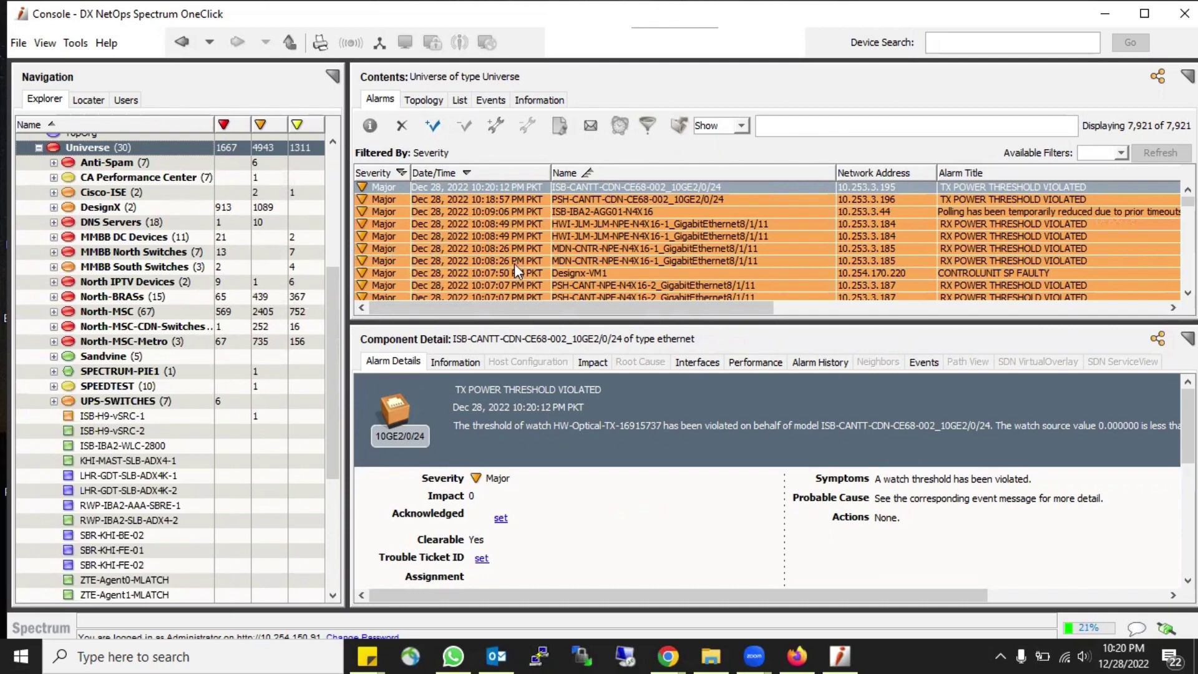
{"action": "scroll", "coordinate": [690, 203], "scroll_direction": "down", "scroll_amount": 15}
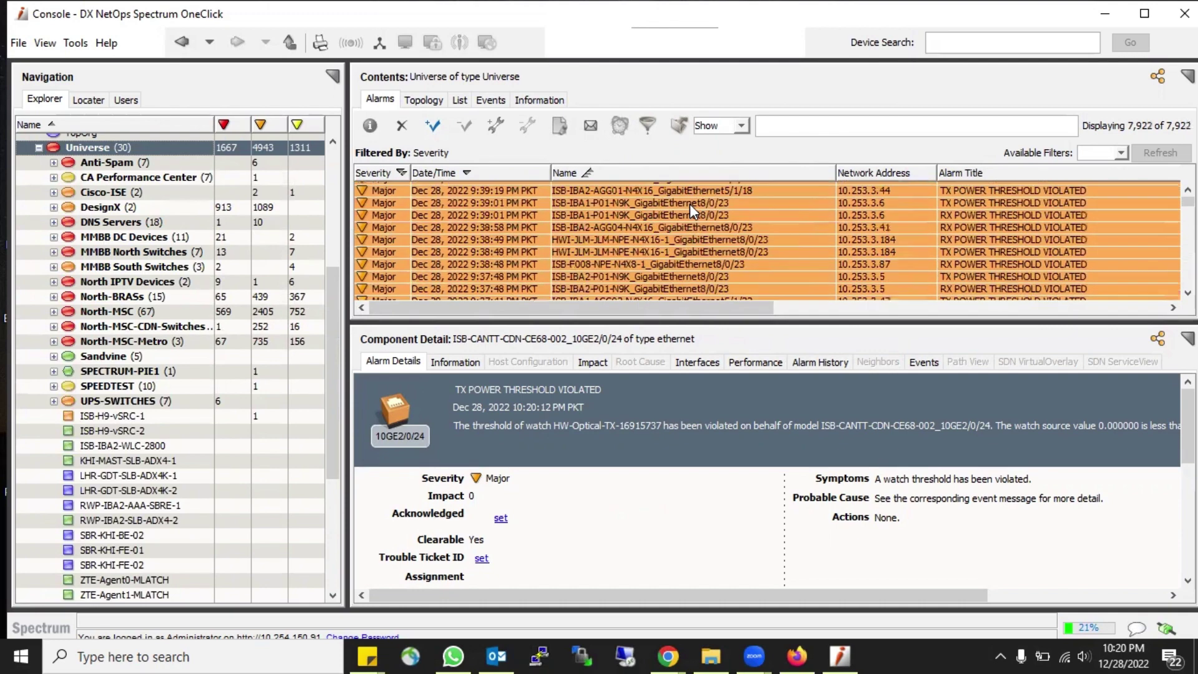
{"action": "scroll", "coordinate": [692, 204], "scroll_direction": "down", "scroll_amount": 20}
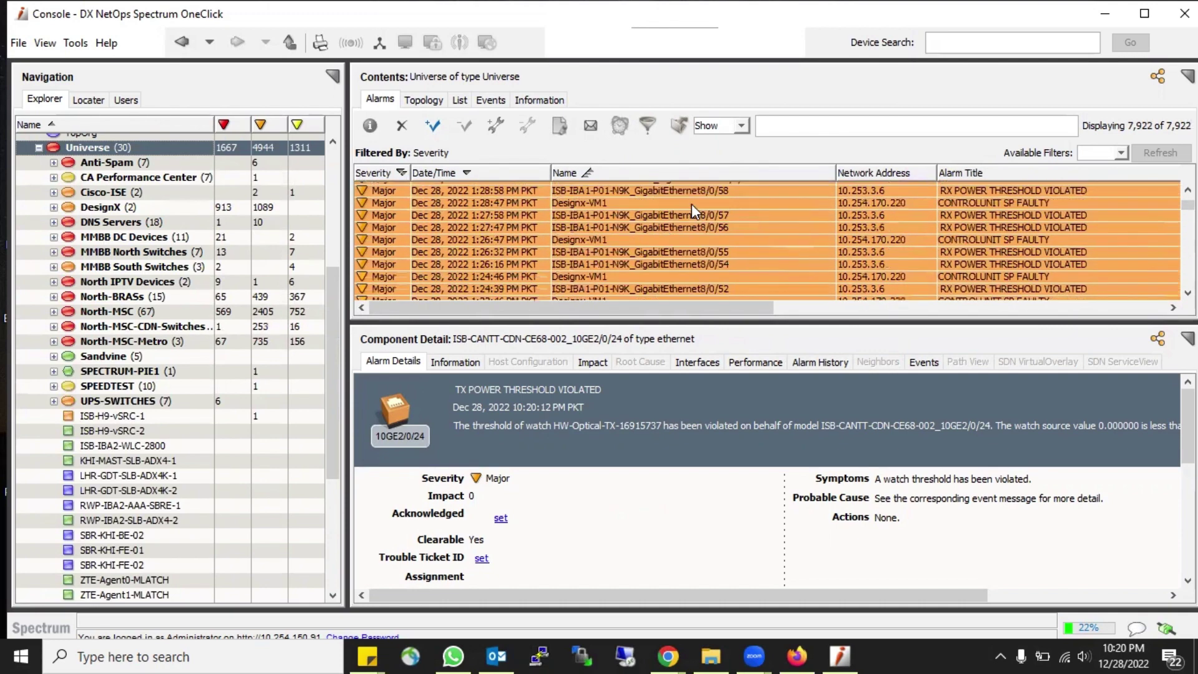
{"action": "scroll", "coordinate": [691, 204], "scroll_direction": "down", "scroll_amount": 10}
{"action": "scroll", "coordinate": [123, 380], "scroll_direction": "down", "scroll_amount": 5}
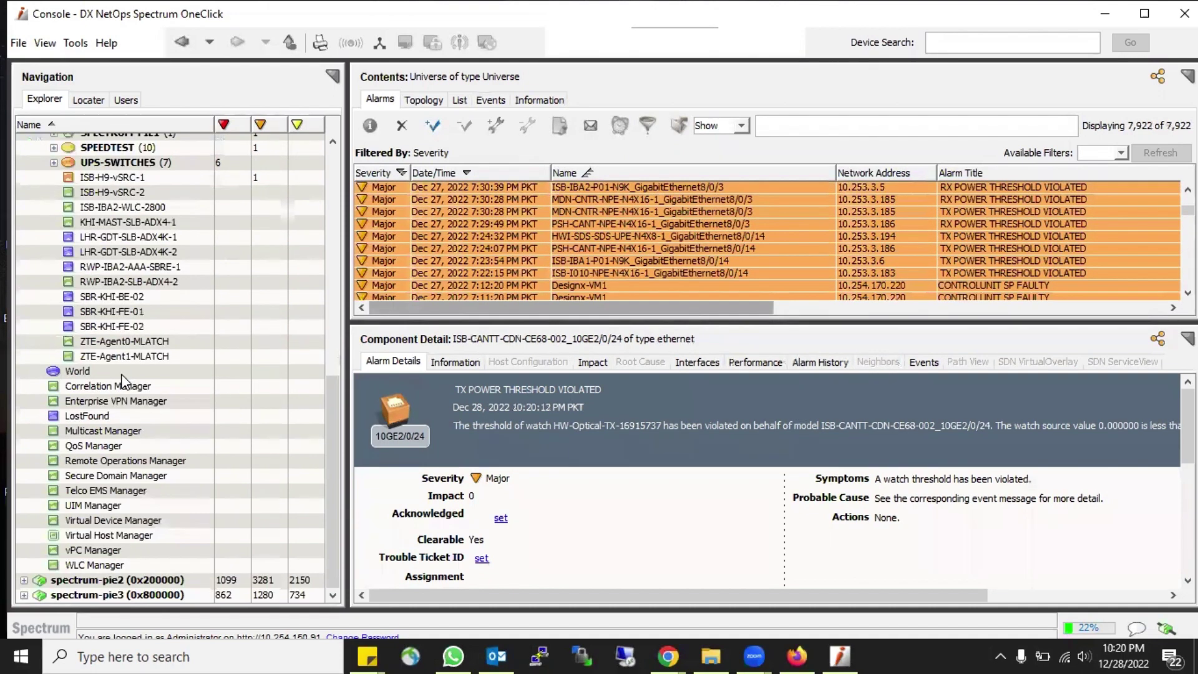
{"action": "scroll", "coordinate": [123, 379], "scroll_direction": "up", "scroll_amount": 10}
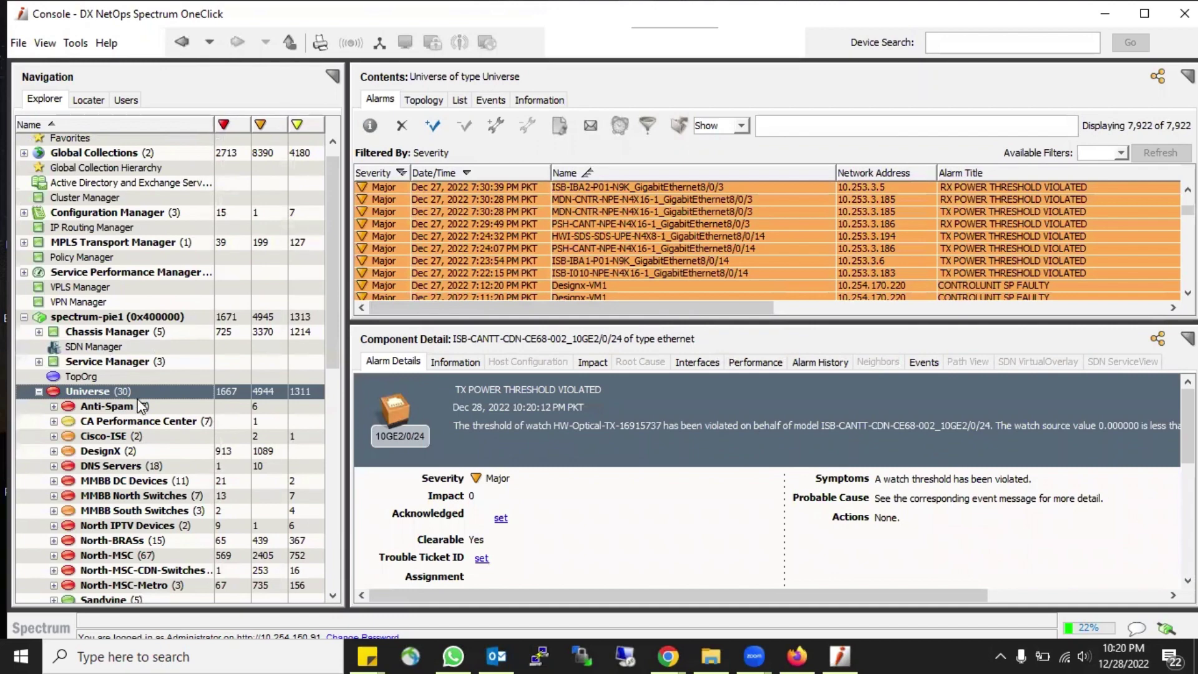
{"action": "scroll", "coordinate": [121, 393], "scroll_direction": "down", "scroll_amount": 3}
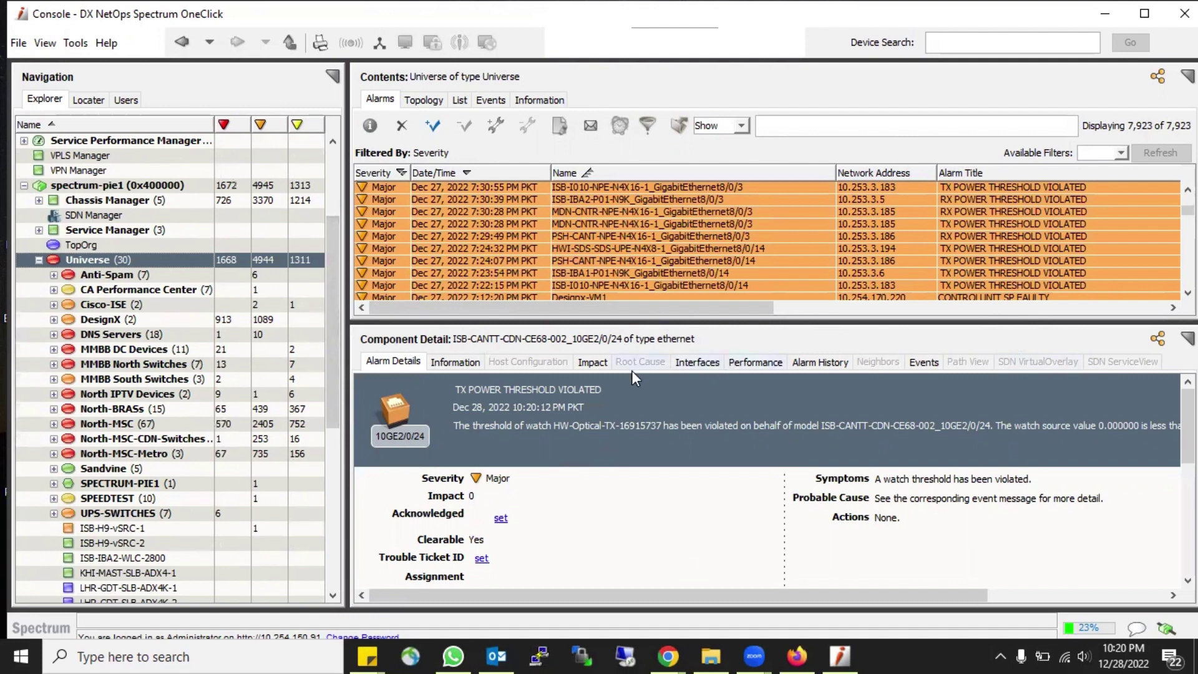
- Hide the console's status bar, show it again, and maximize the console window
{"action": "left_click", "coordinate": [45, 44]}
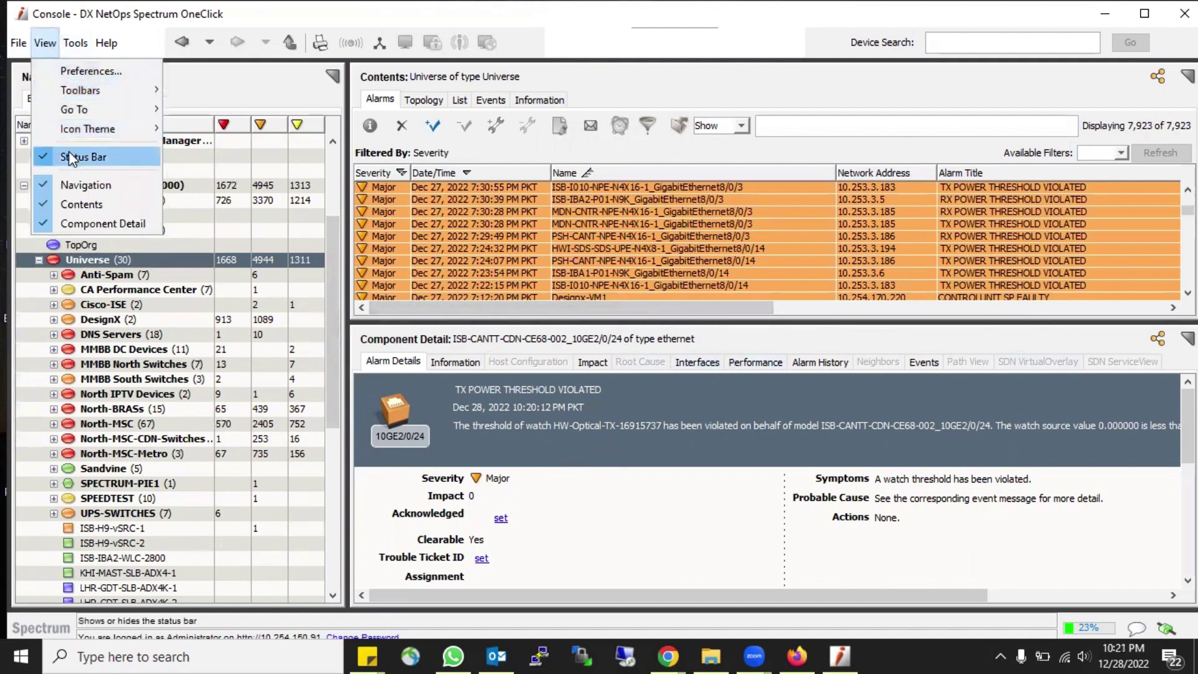
{"action": "left_click", "coordinate": [45, 161]}
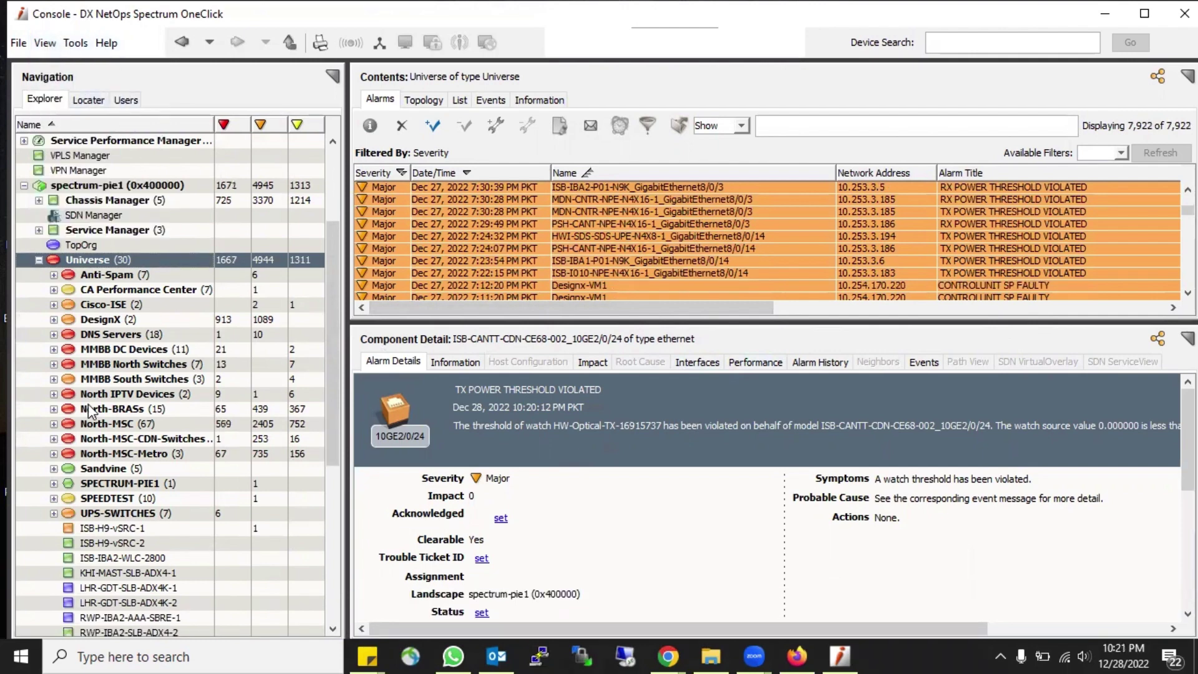
{"action": "left_click", "coordinate": [45, 43]}
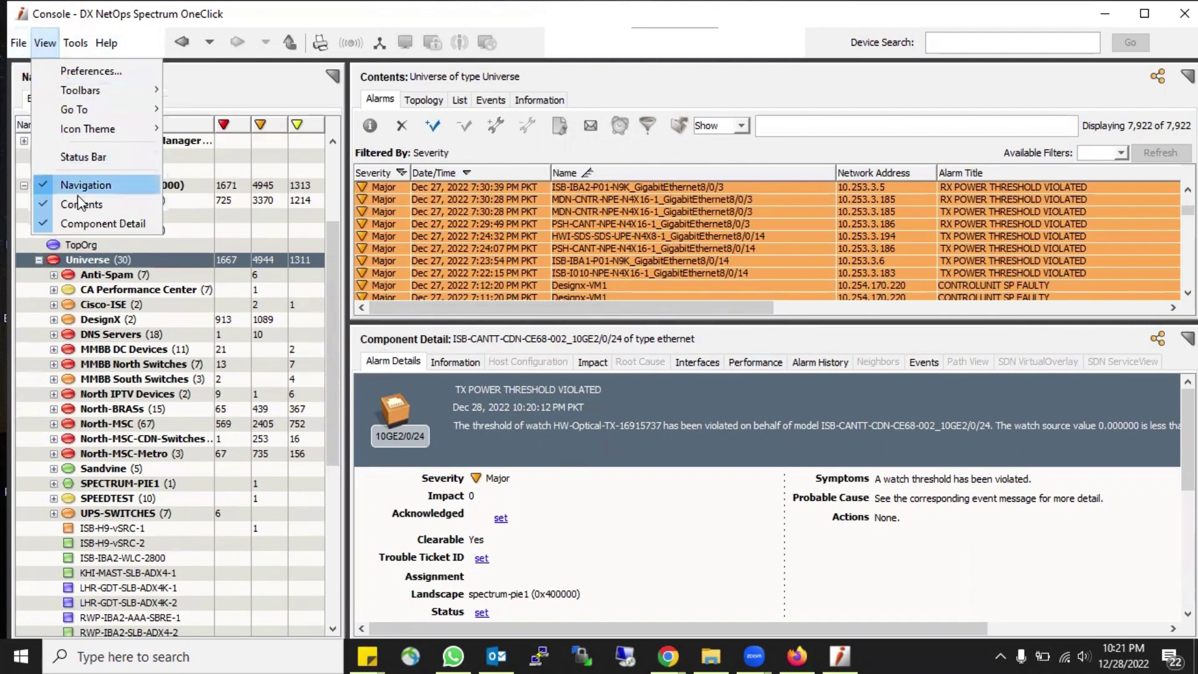
{"action": "left_click", "coordinate": [59, 151]}
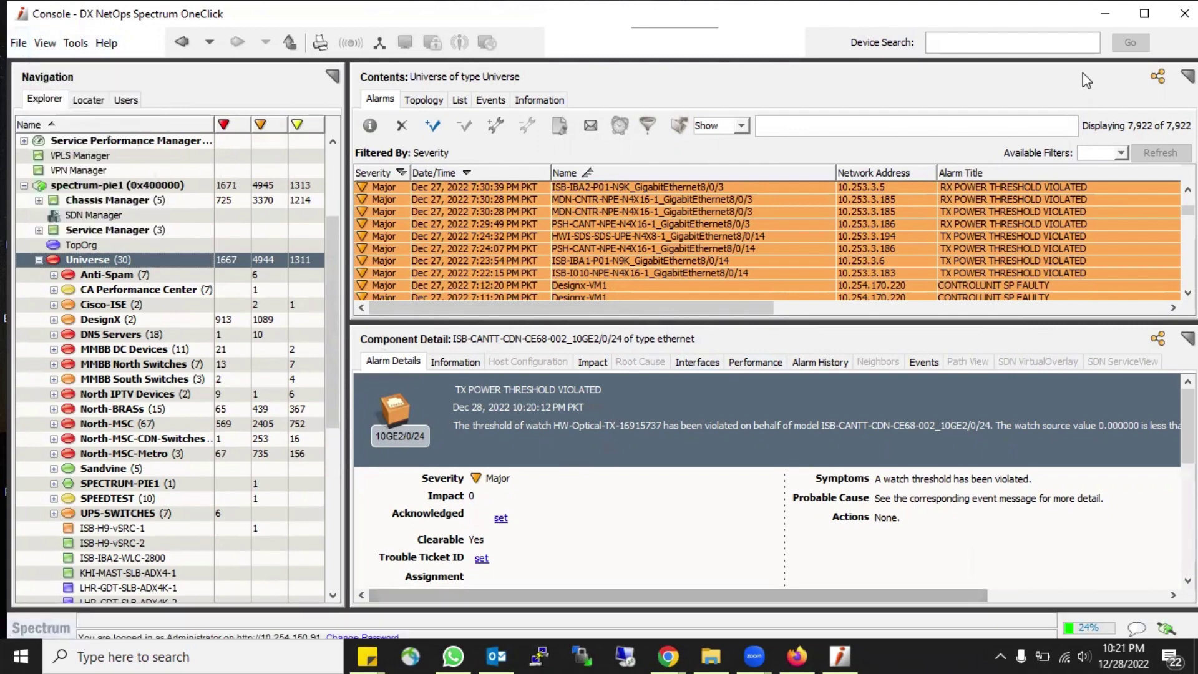
{"action": "key", "text": "super+Up"}
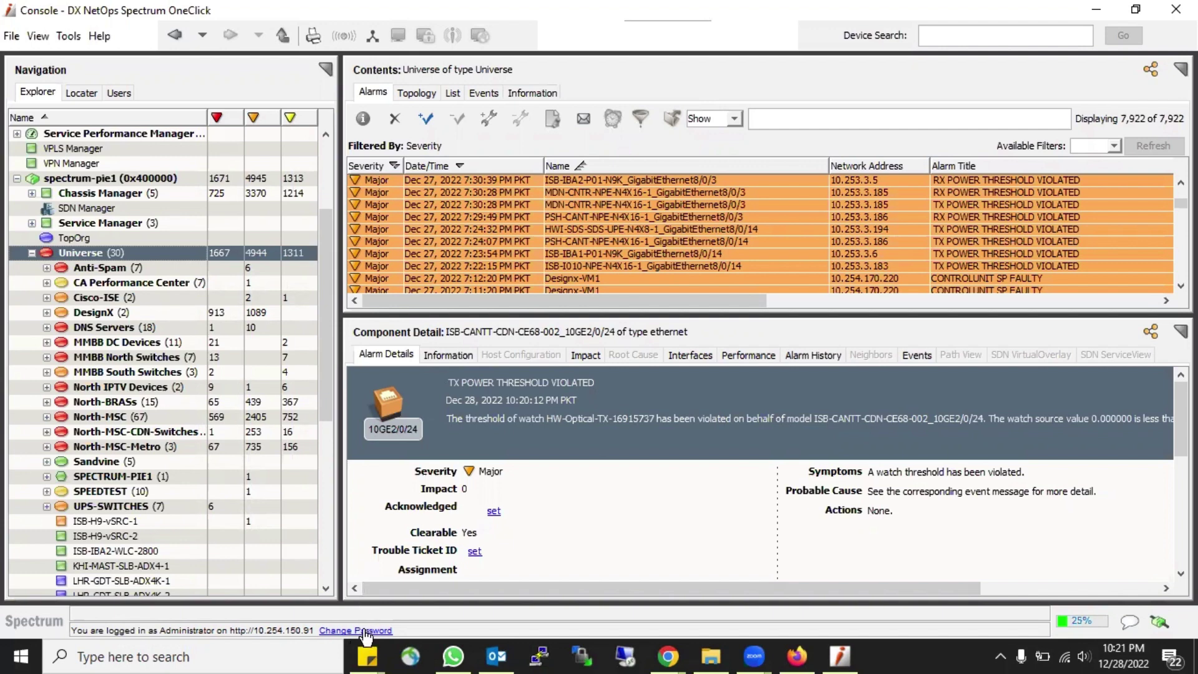
- Hide the Navigation panel and show it again
{"action": "left_click", "coordinate": [38, 35]}
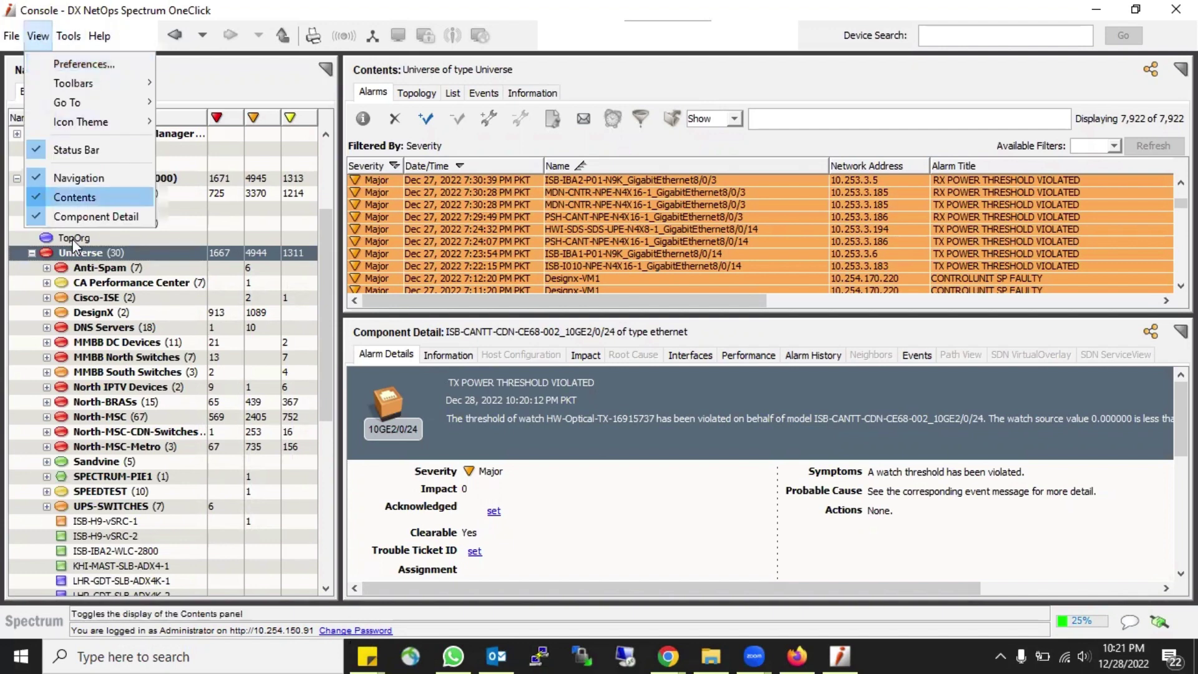
{"action": "left_click", "coordinate": [80, 179]}
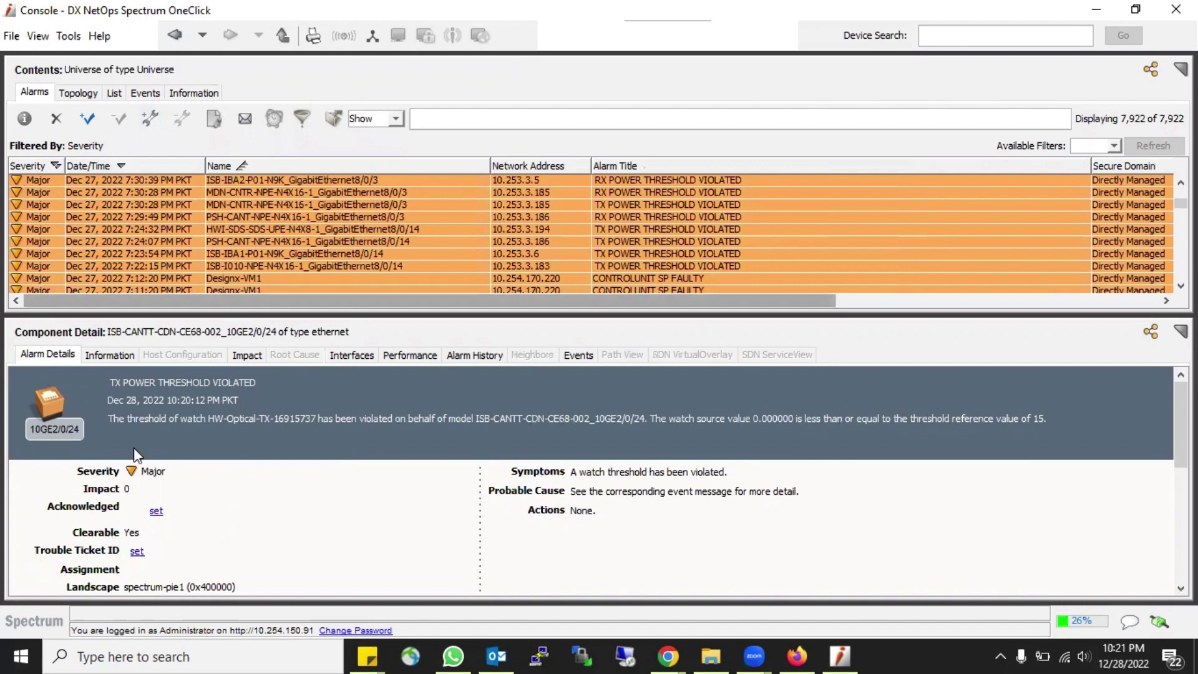
{"action": "left_click", "coordinate": [37, 36]}
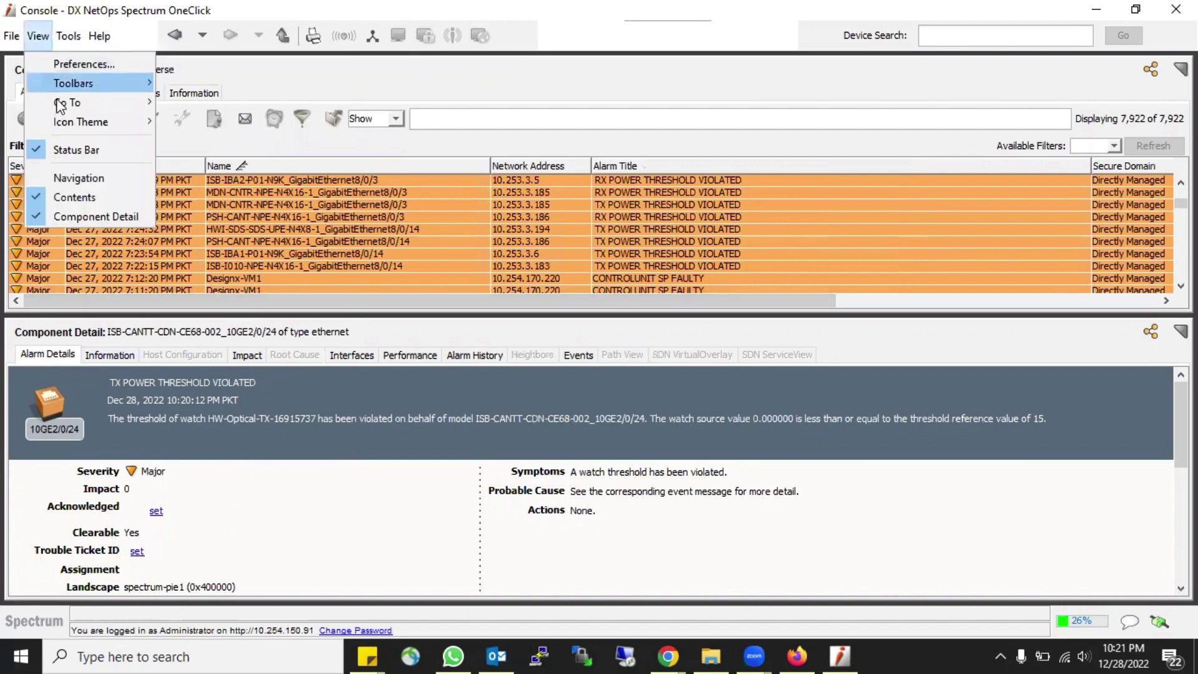
{"action": "left_click", "coordinate": [66, 178]}
- Hide the Contents panel so that only the Navigation and Component Detail panels are displayed
{"action": "left_click", "coordinate": [38, 36]}
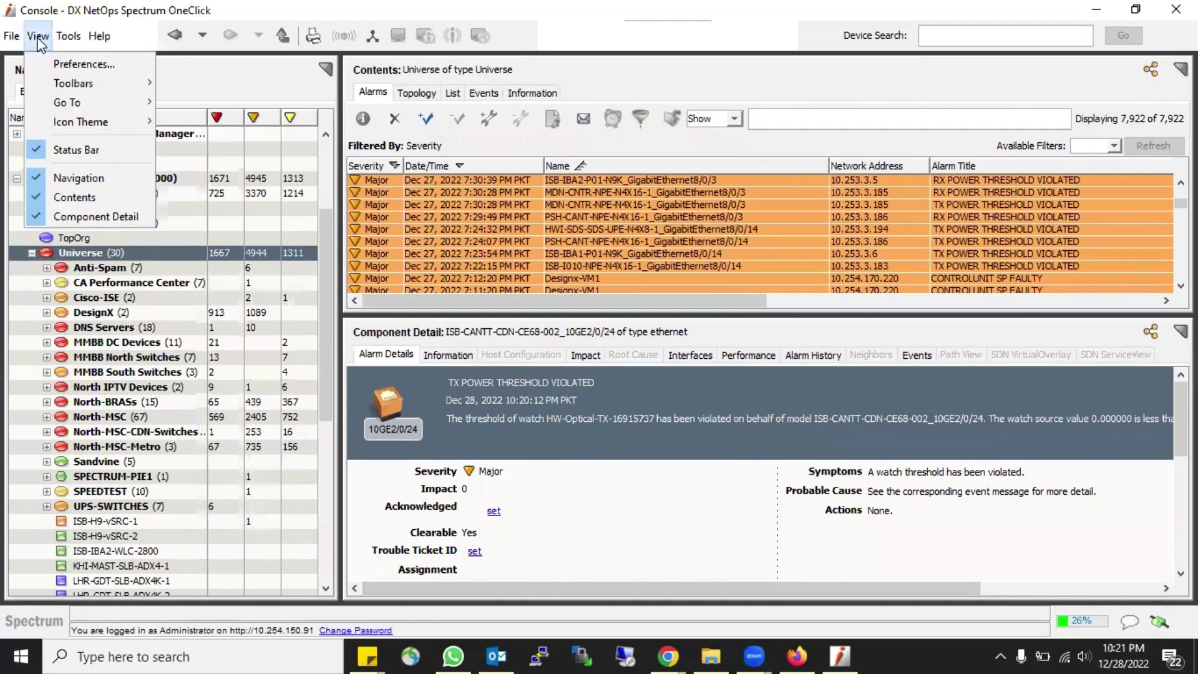
{"action": "left_click", "coordinate": [81, 197]}
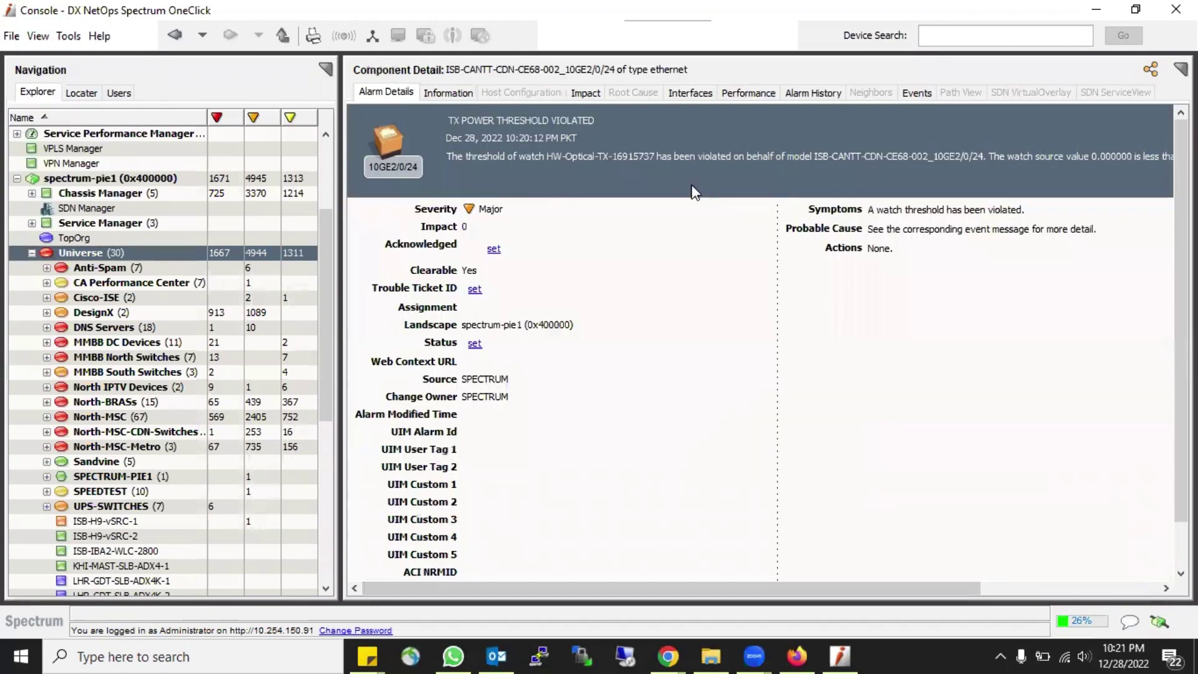
- Show the Contents panel again and view the topology and device list of the Anti-Spam group
{"action": "left_click", "coordinate": [125, 270]}
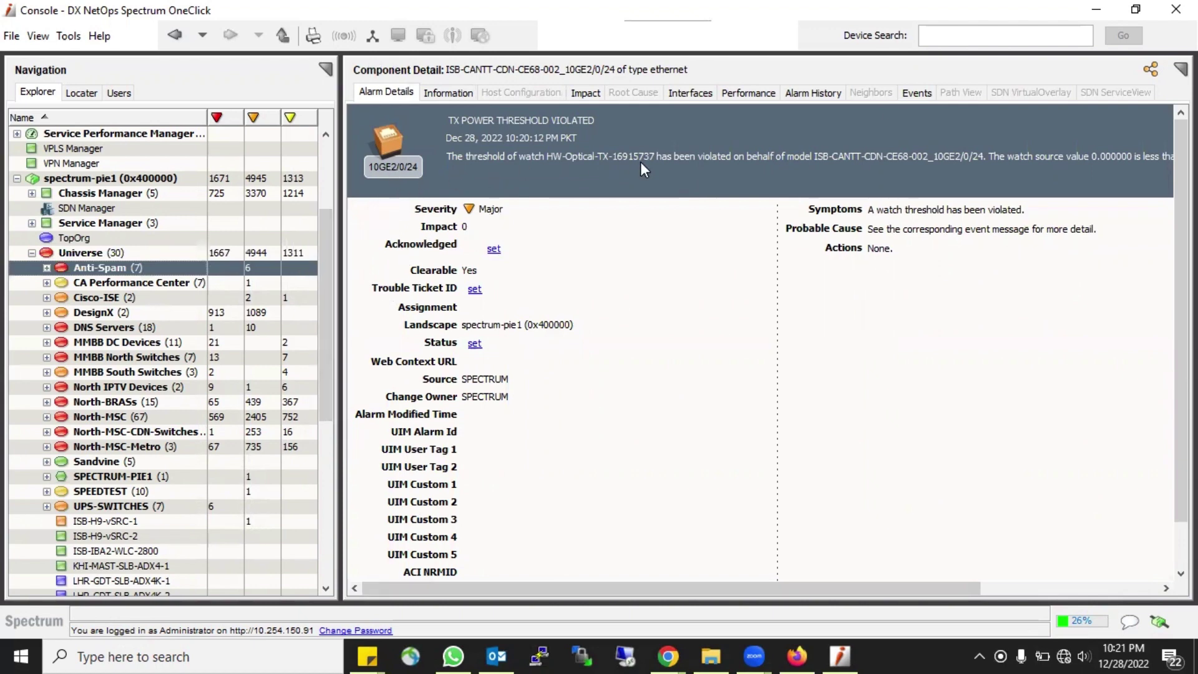
{"action": "left_click", "coordinate": [40, 37]}
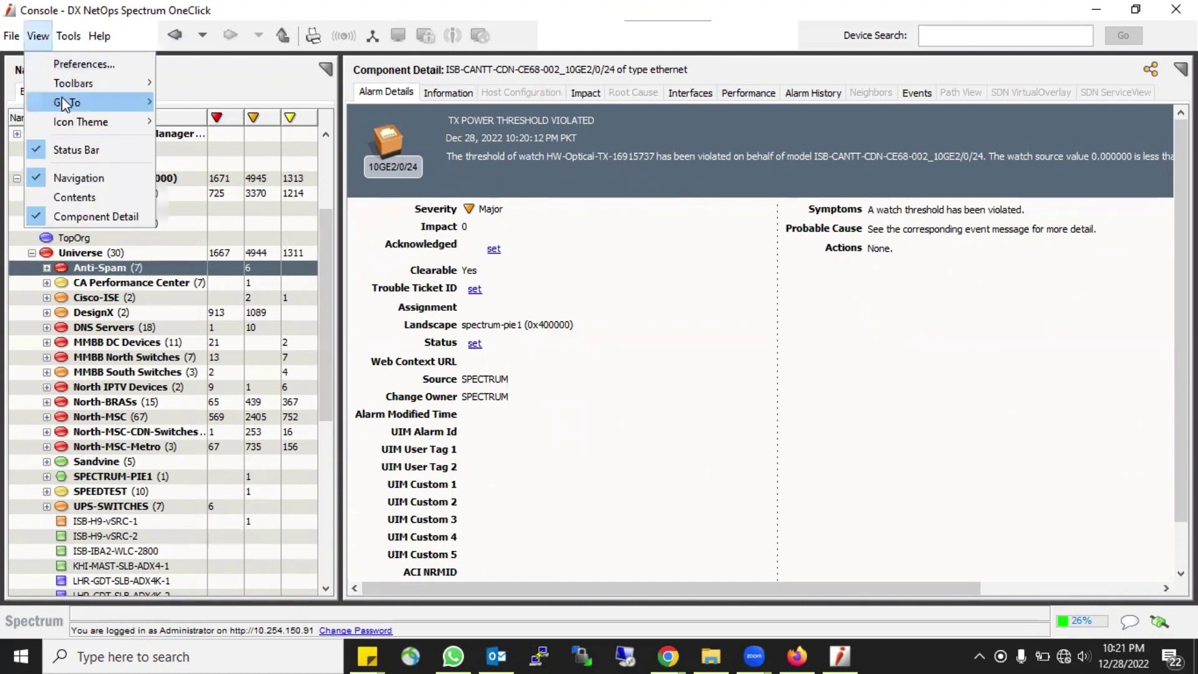
{"action": "left_click", "coordinate": [78, 194]}
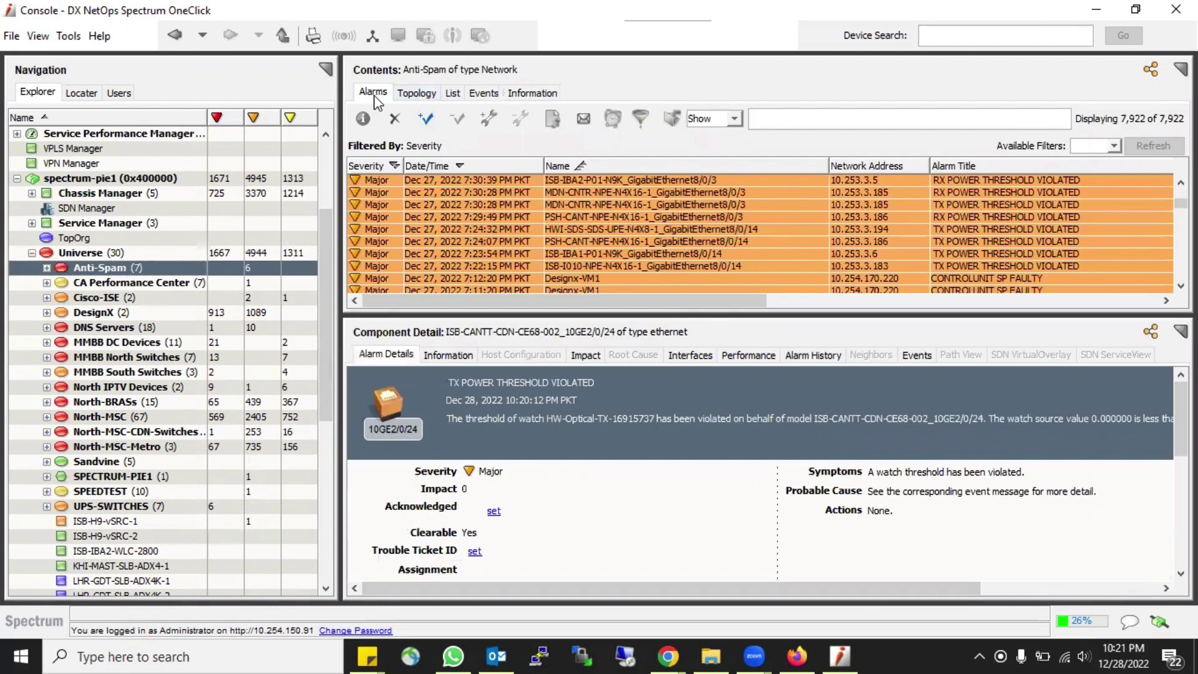
{"action": "left_click", "coordinate": [416, 94]}
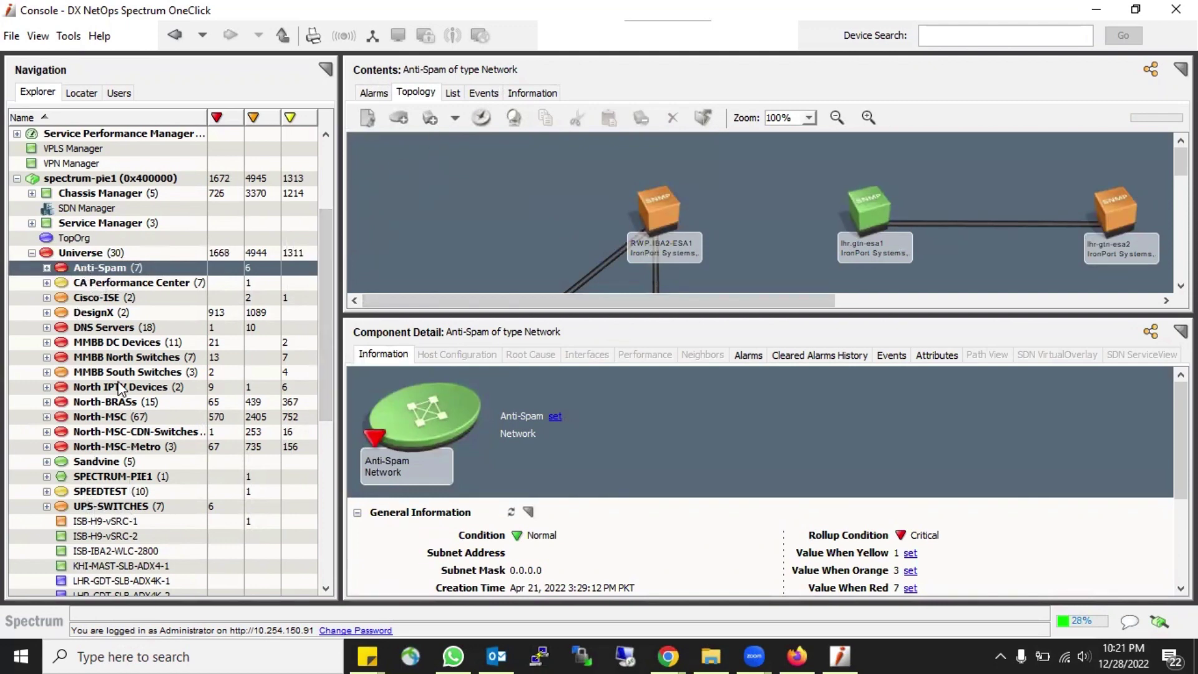
{"action": "left_click", "coordinate": [452, 93]}
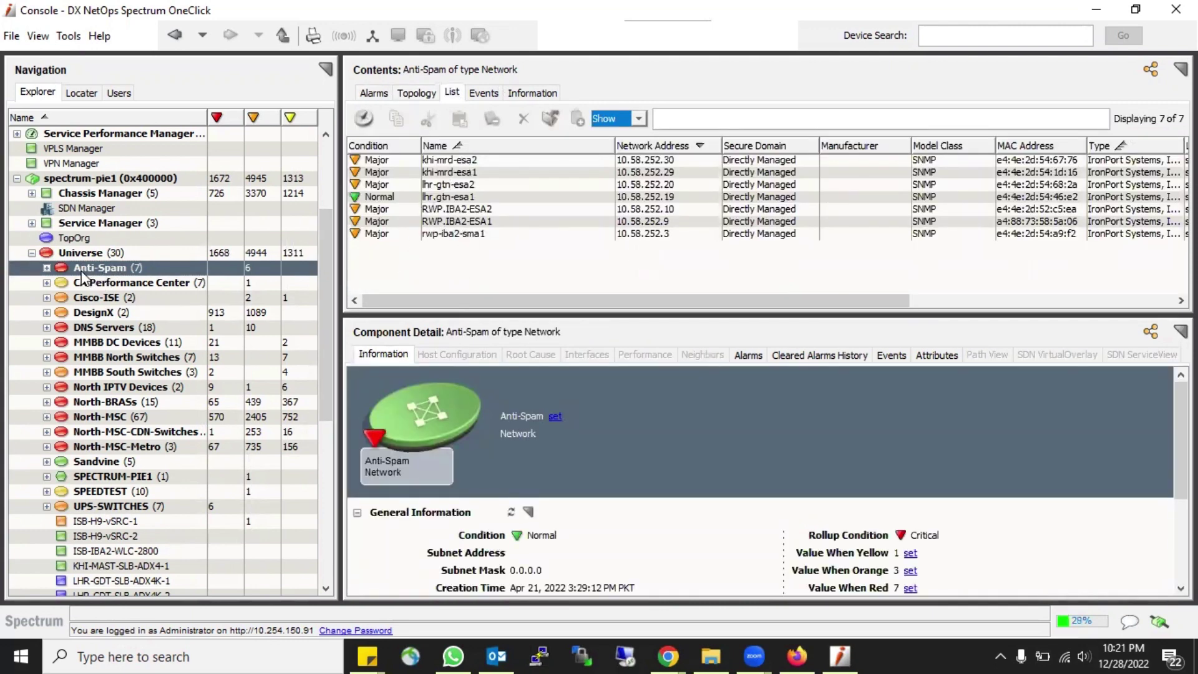
- Examine the list of devices and containers in the Universe and select the North-MSC container in it
{"action": "left_click", "coordinate": [90, 250]}
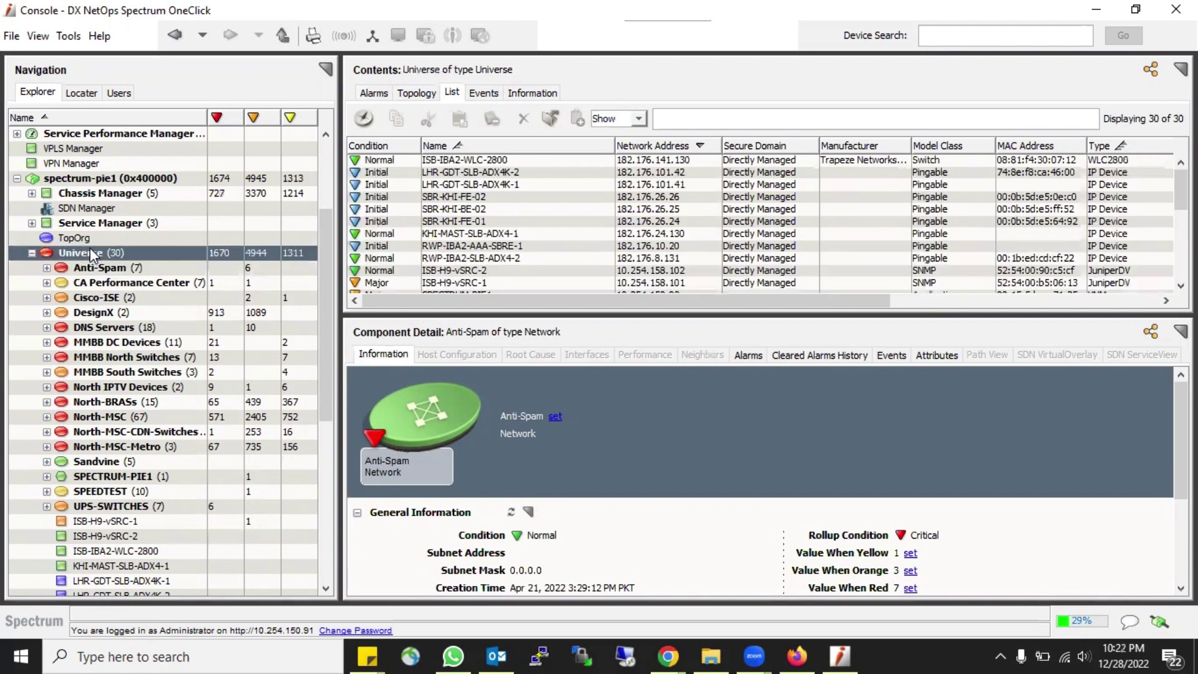
{"action": "scroll", "coordinate": [515, 215], "scroll_direction": "down", "scroll_amount": 6}
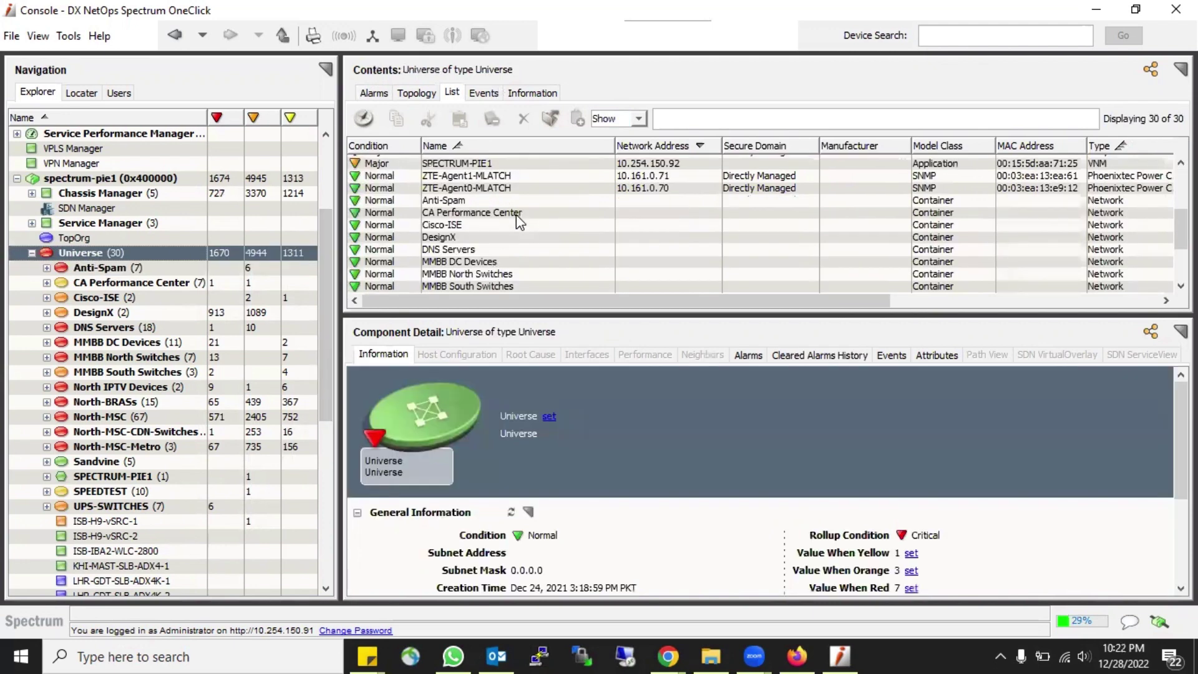
{"action": "scroll", "coordinate": [515, 214], "scroll_direction": "up", "scroll_amount": 7}
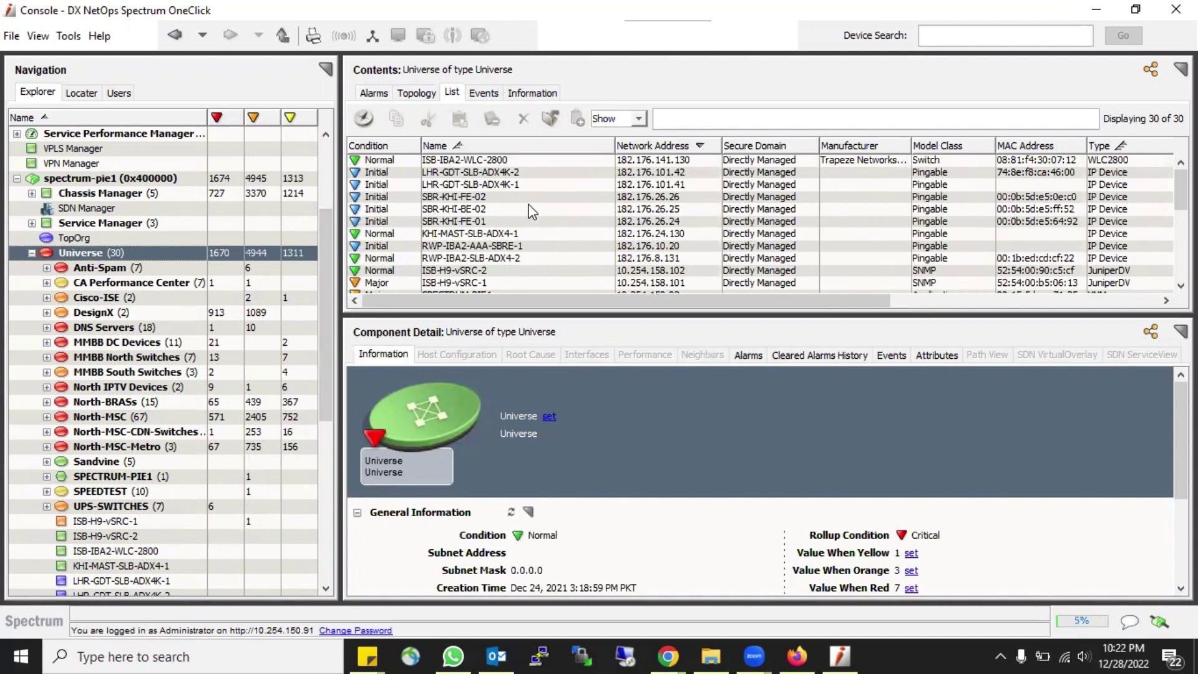
{"action": "scroll", "coordinate": [598, 211], "scroll_direction": "down", "scroll_amount": 7}
{"action": "left_click", "coordinate": [475, 213]}
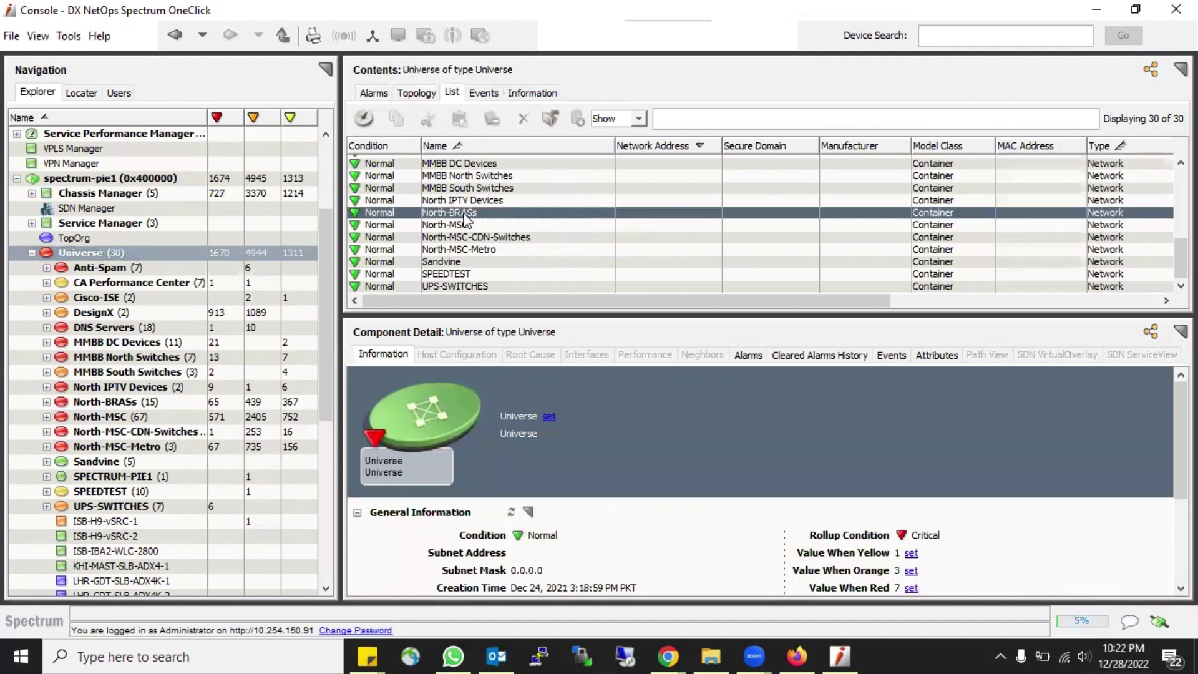
{"action": "left_click", "coordinate": [530, 200]}
{"action": "left_click", "coordinate": [521, 229]}
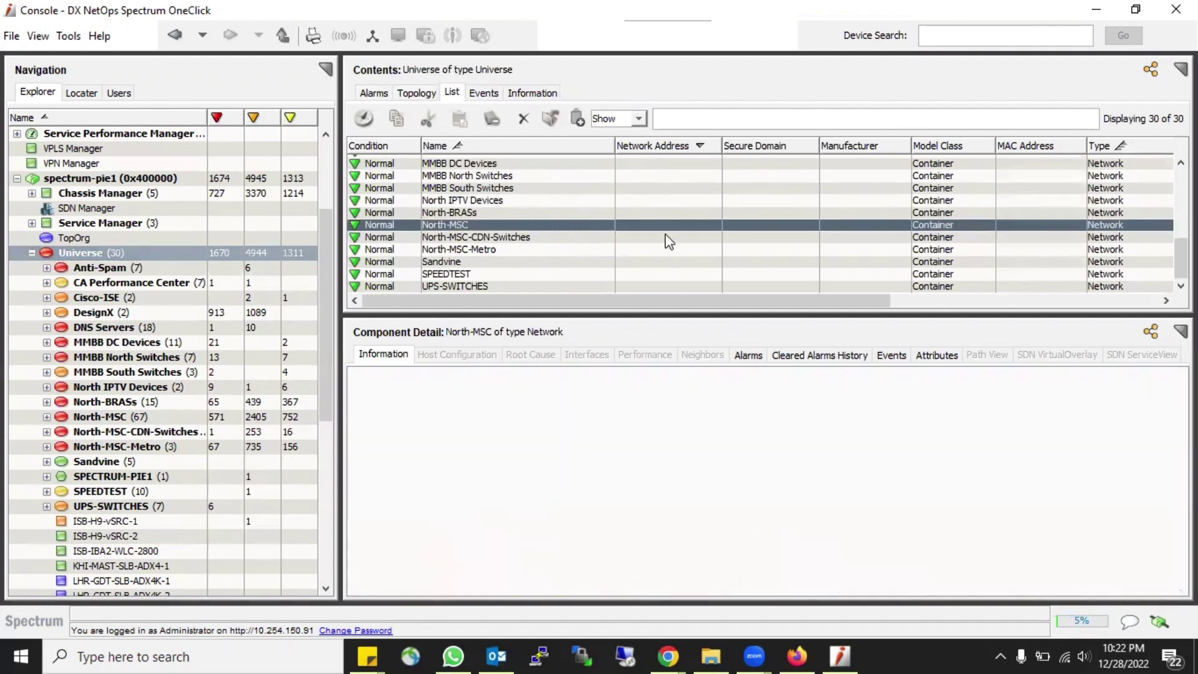
- List the MMBB North Switches and review the general information of the switch ISB-IBA2-CE5855-2
{"action": "left_click", "coordinate": [125, 356]}
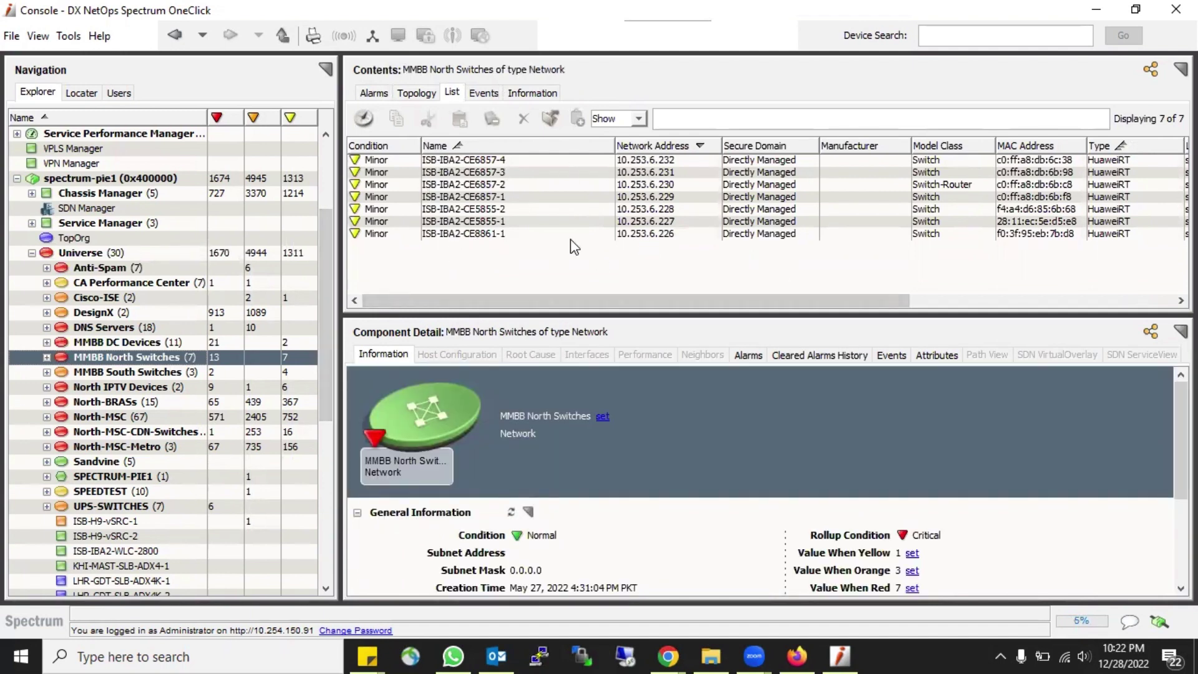
{"action": "left_click", "coordinate": [574, 161]}
{"action": "left_click", "coordinate": [552, 208]}
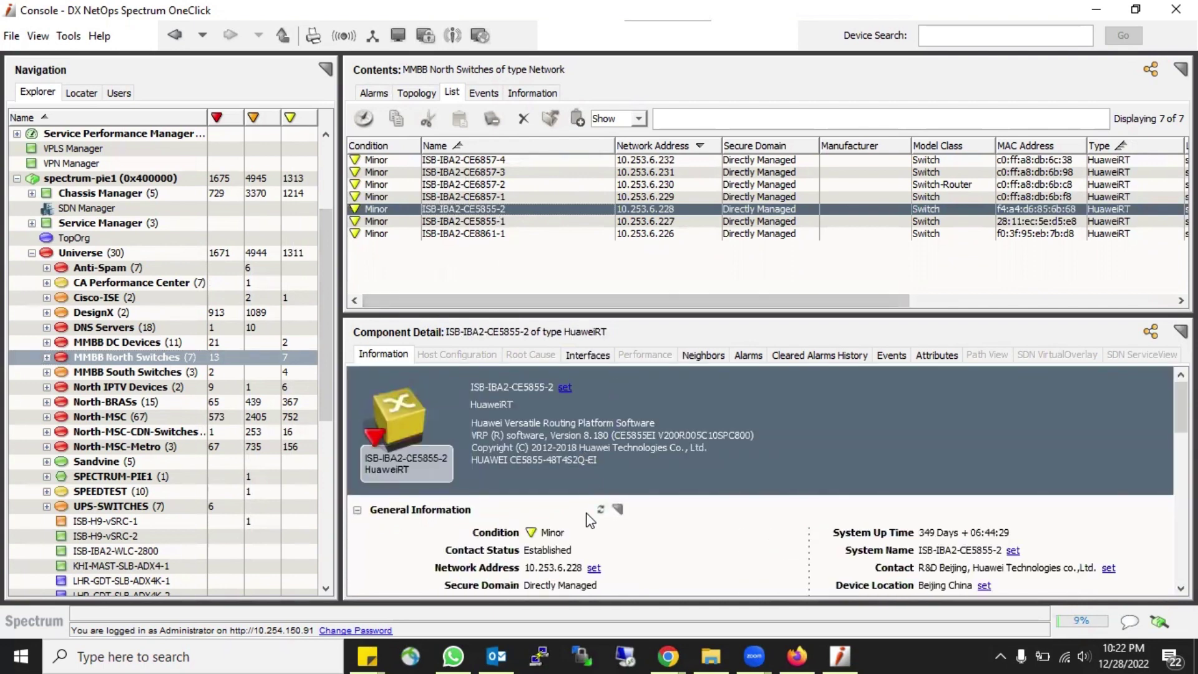
{"action": "scroll", "coordinate": [589, 520], "scroll_direction": "down", "scroll_amount": 3}
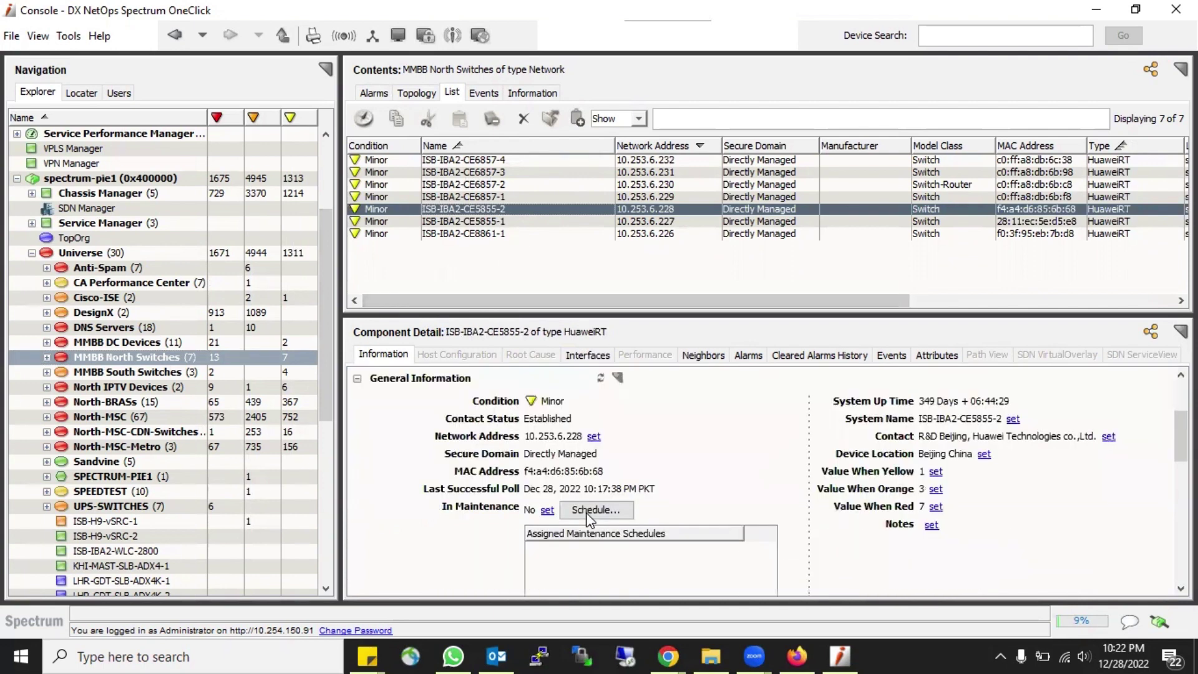
- Collapse the switch's General Information section and examine its DX NetOps Spectrum Modeling Information
{"action": "left_click", "coordinate": [357, 379]}
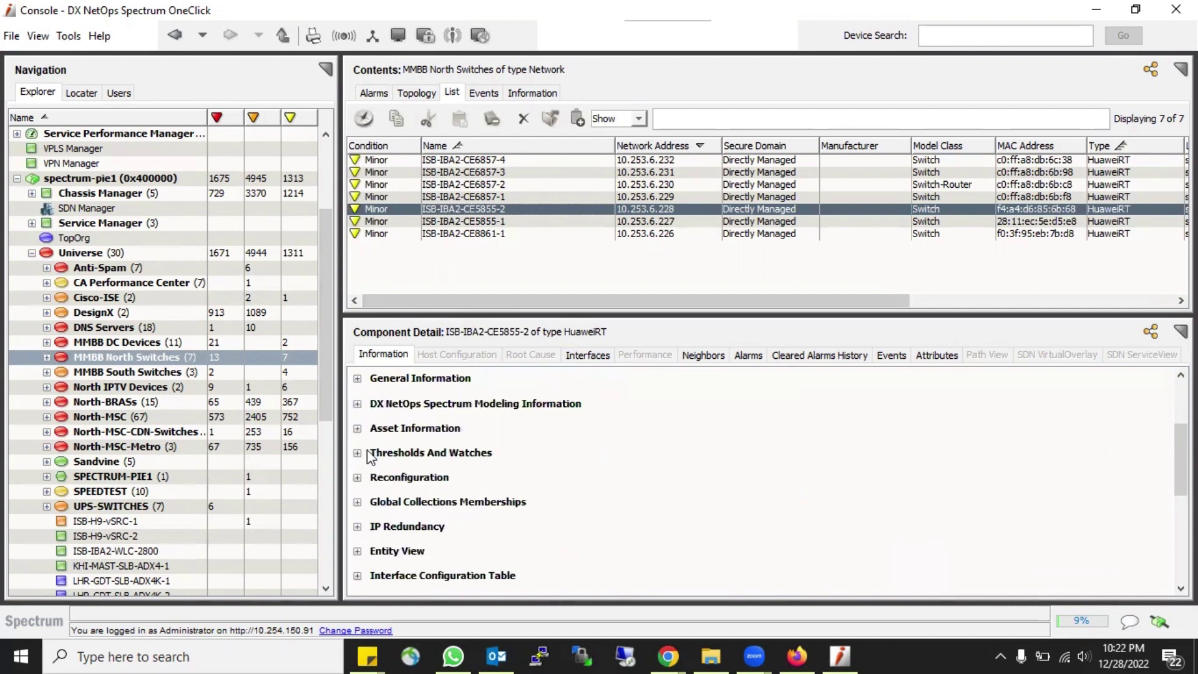
{"action": "left_click", "coordinate": [358, 403]}
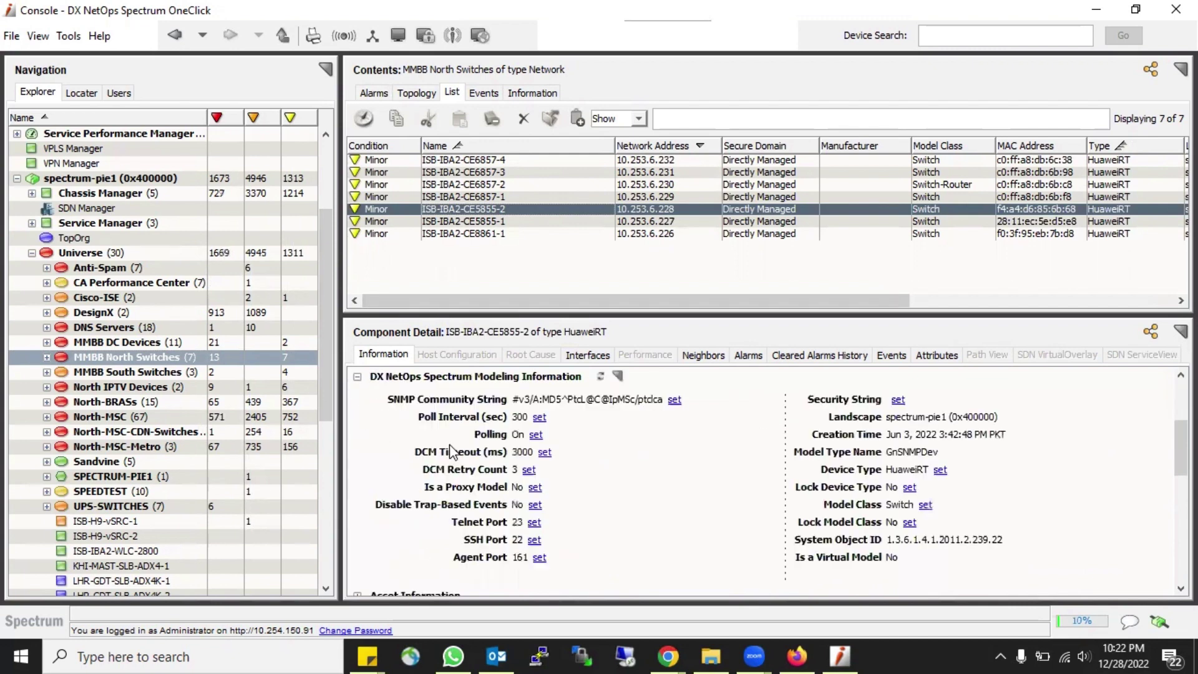
{"action": "scroll", "coordinate": [592, 417], "scroll_direction": "down", "scroll_amount": 3}
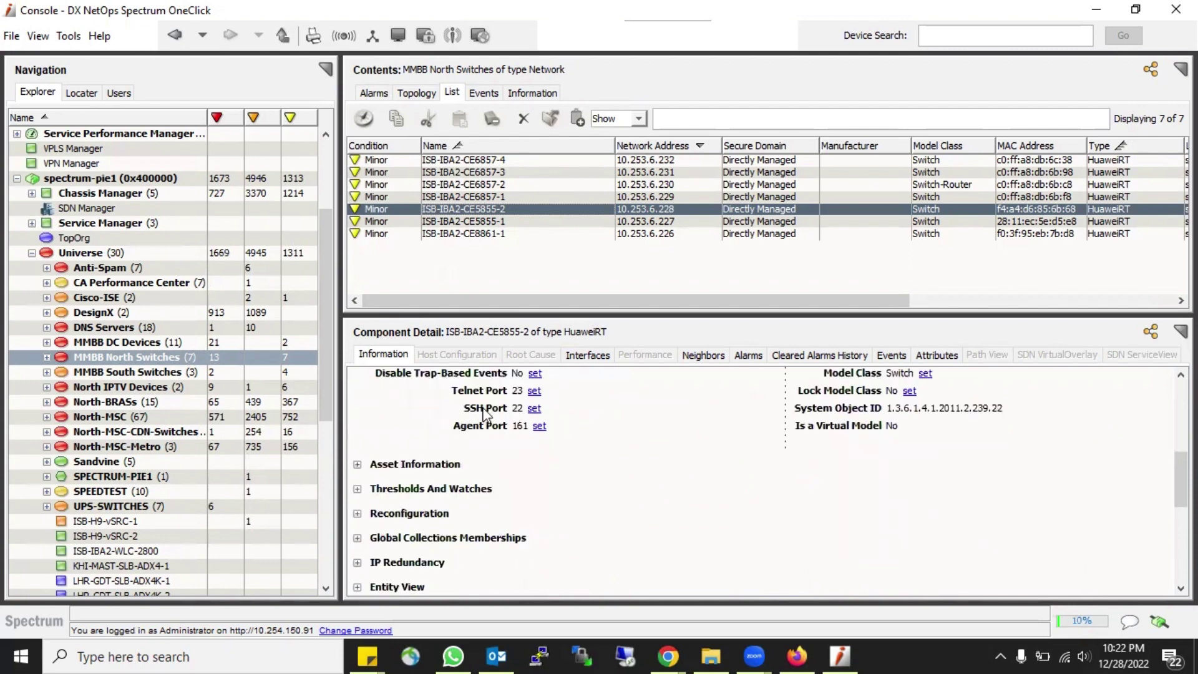
- Expand Thresholds under Thresholds And Watches and review the switch's CPU and memory utilization settings
{"action": "left_click", "coordinate": [358, 489]}
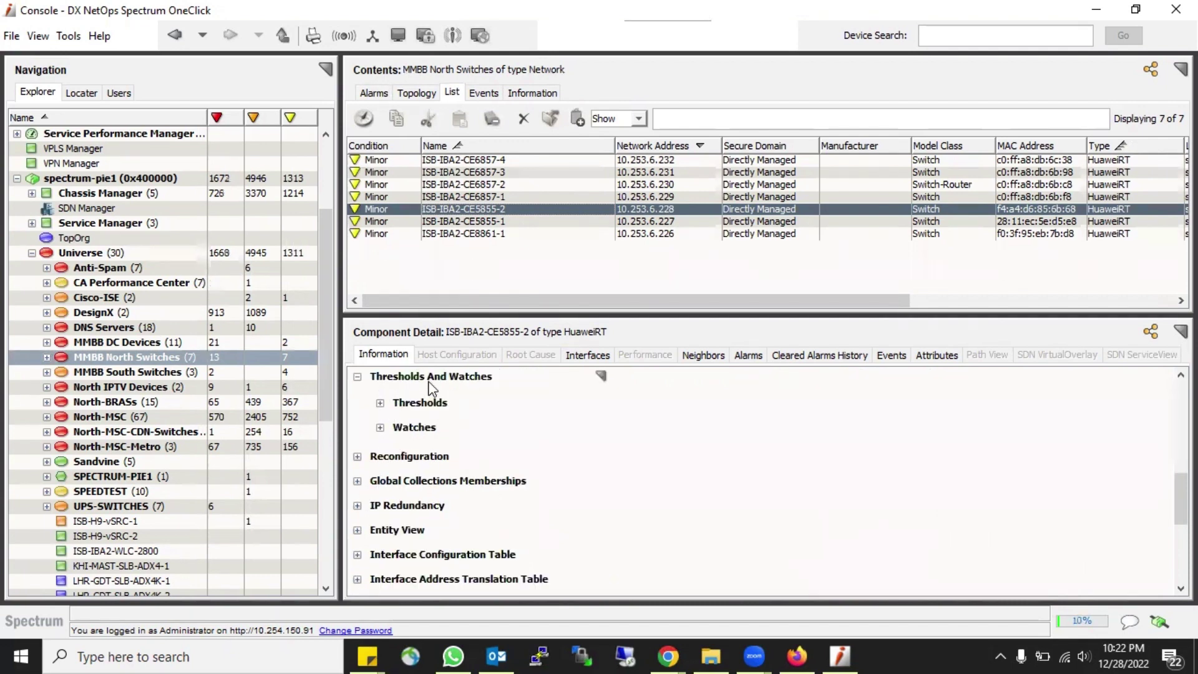
{"action": "left_click", "coordinate": [379, 403]}
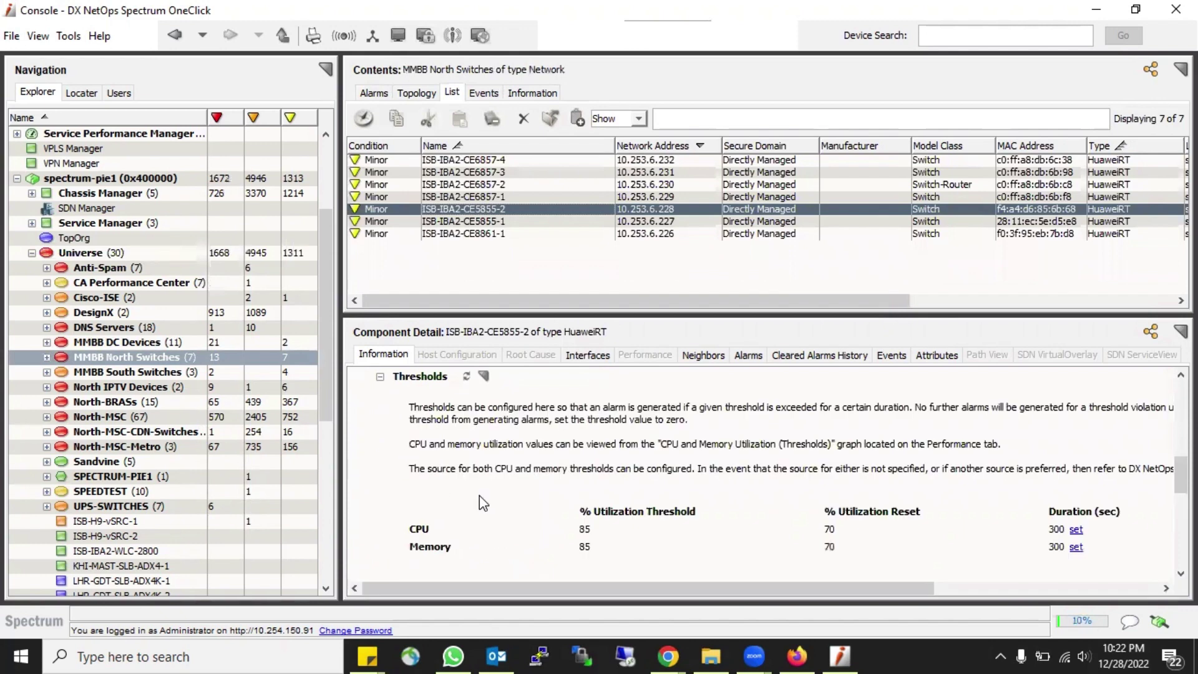
{"action": "scroll", "coordinate": [1181, 477], "scroll_direction": "down", "scroll_amount": 1}
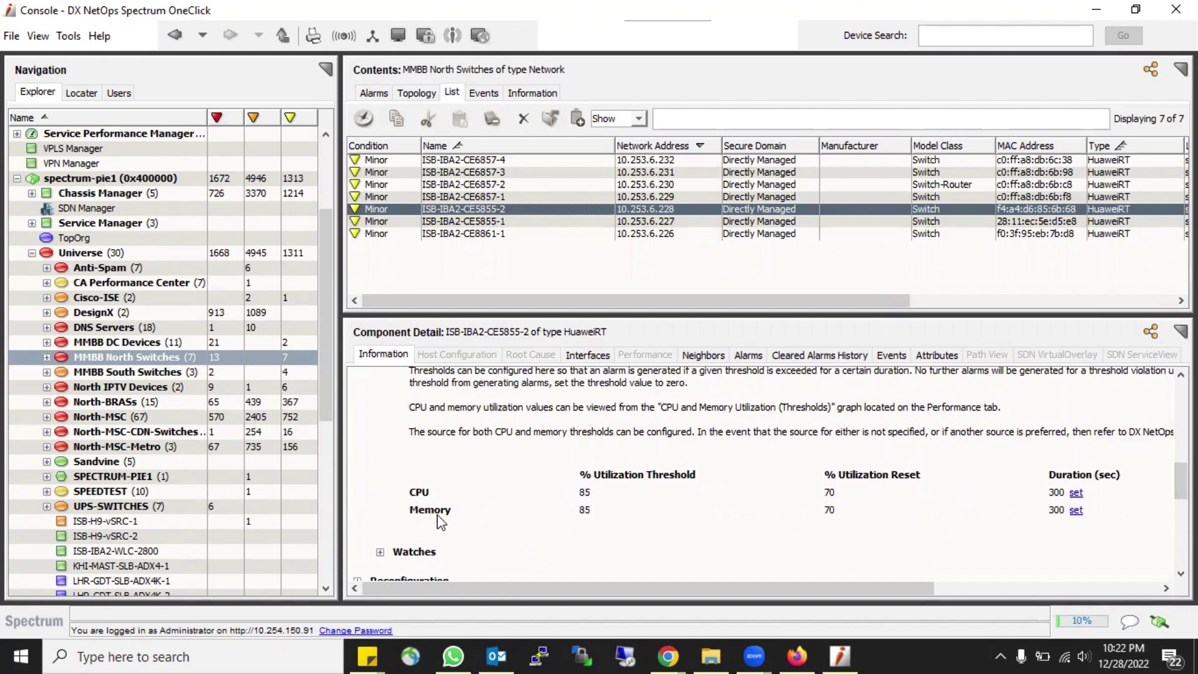
- Open the CPU threshold, reset and duration values for editing, review the available options, and cancel the edit
{"action": "left_click", "coordinate": [1077, 493]}
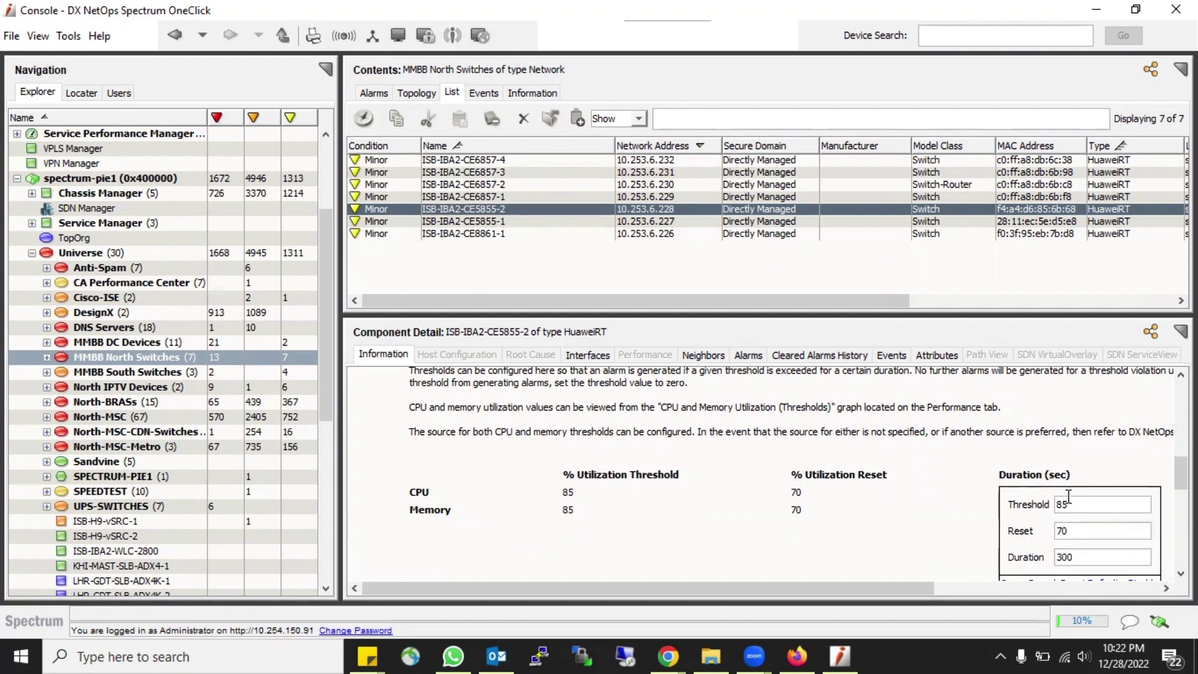
{"action": "scroll", "coordinate": [1181, 478], "scroll_direction": "down", "scroll_amount": 3}
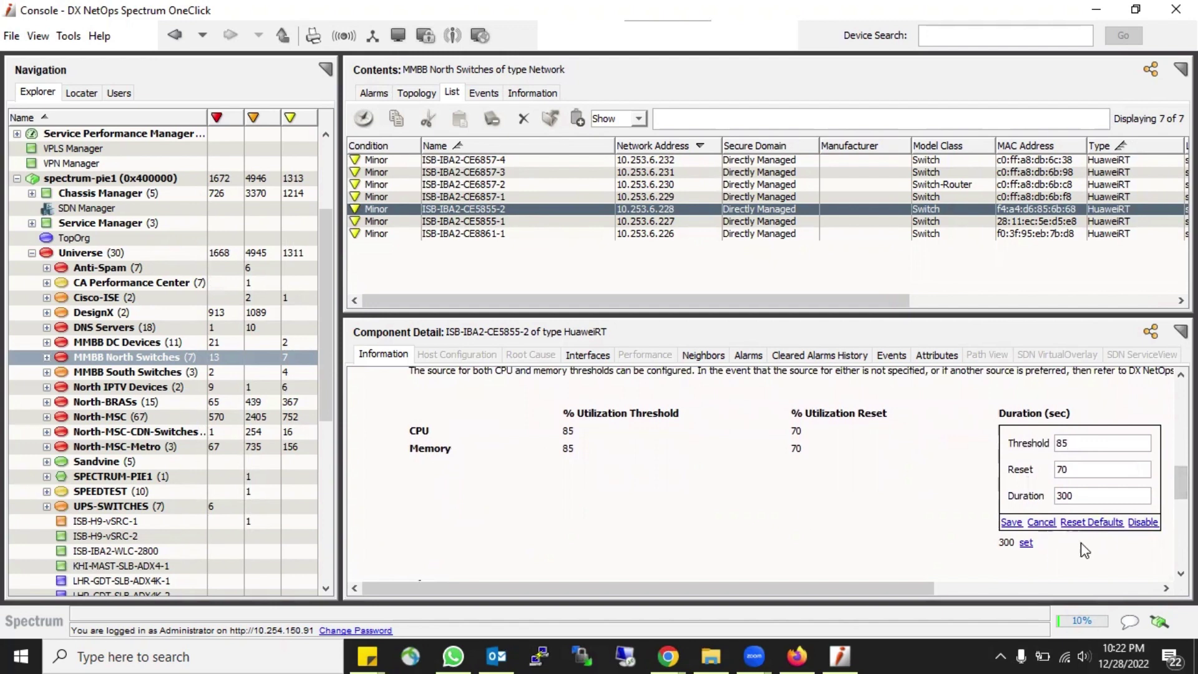
{"action": "left_click", "coordinate": [1048, 525]}
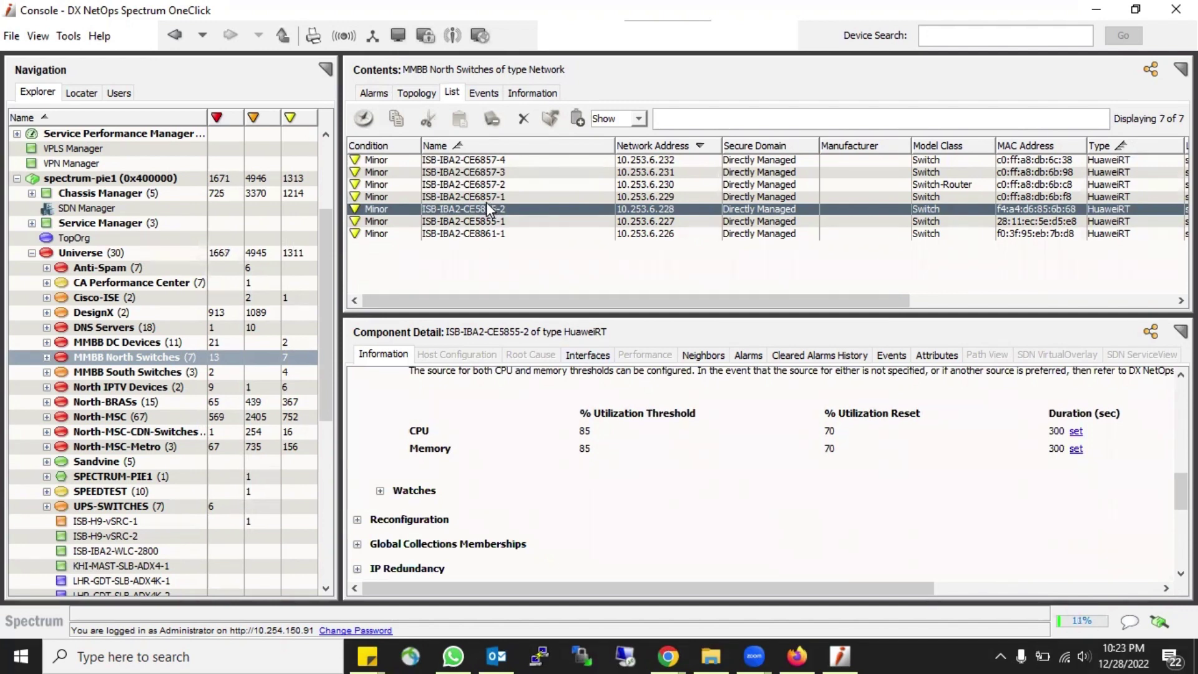
{"action": "right_click", "coordinate": [485, 200]}
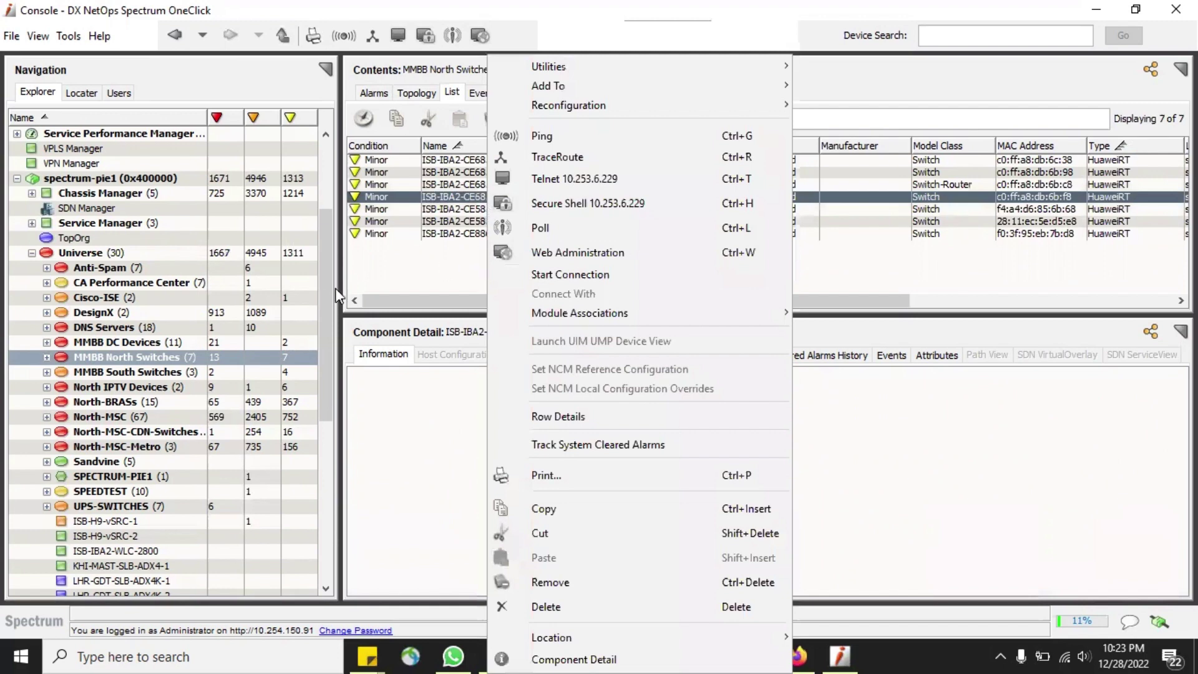
{"action": "left_click", "coordinate": [469, 194]}
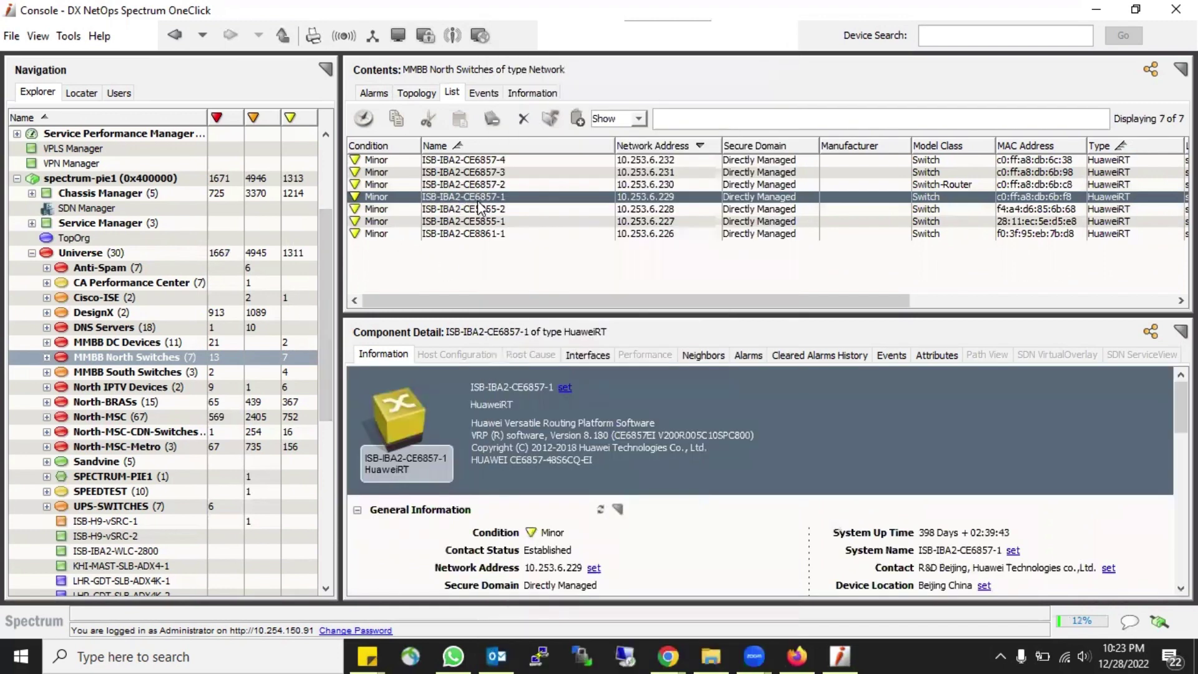
- Open the Component Detail window of the router ISB-IBA1-AGG03-M2F01 in the North-MSC group and maximize it
{"action": "left_click", "coordinate": [122, 417]}
{"action": "left_click", "coordinate": [439, 222]}
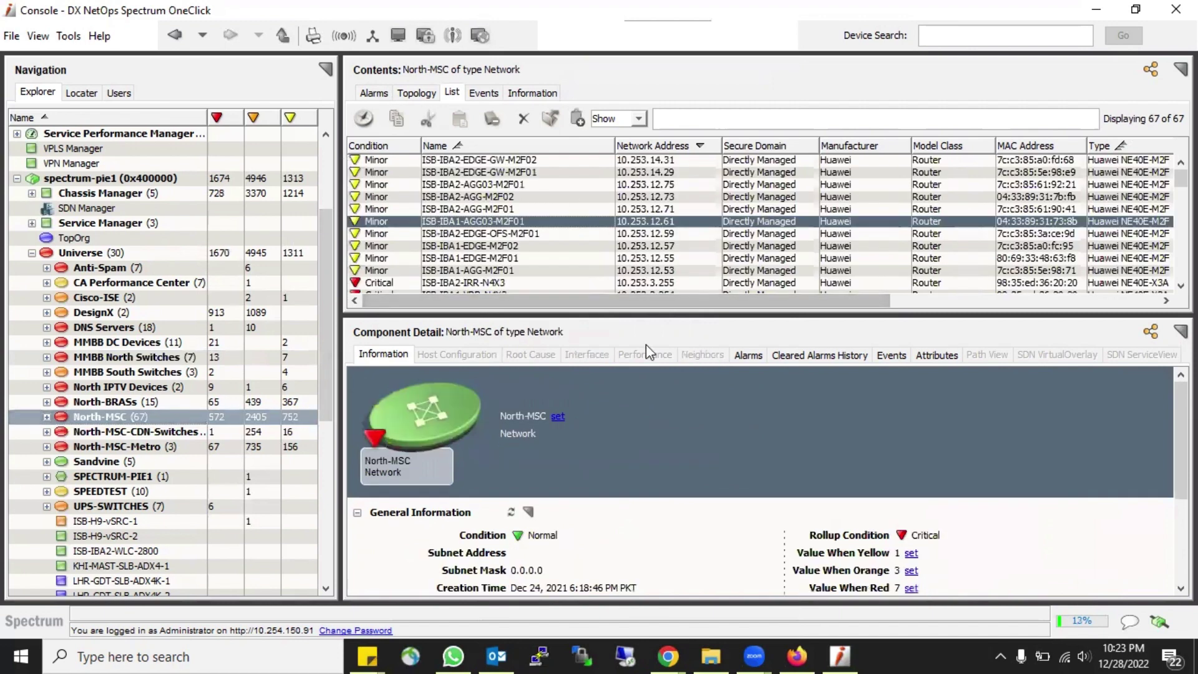
{"action": "right_click", "coordinate": [439, 222]}
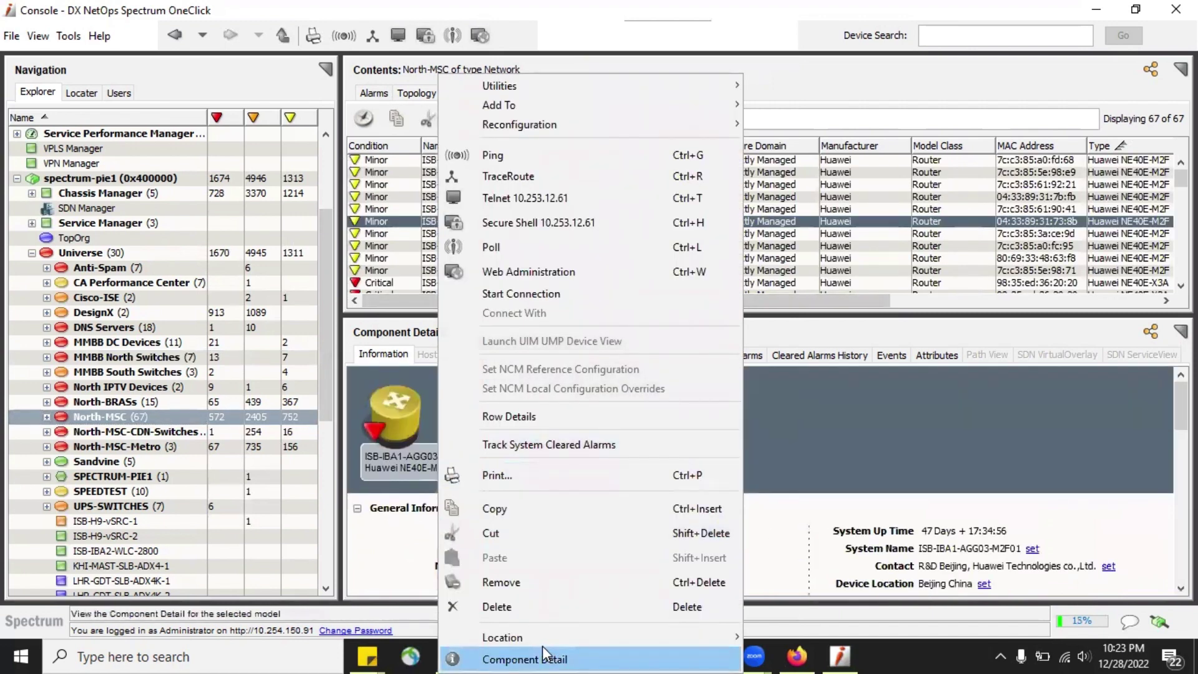
{"action": "left_click", "coordinate": [541, 649]}
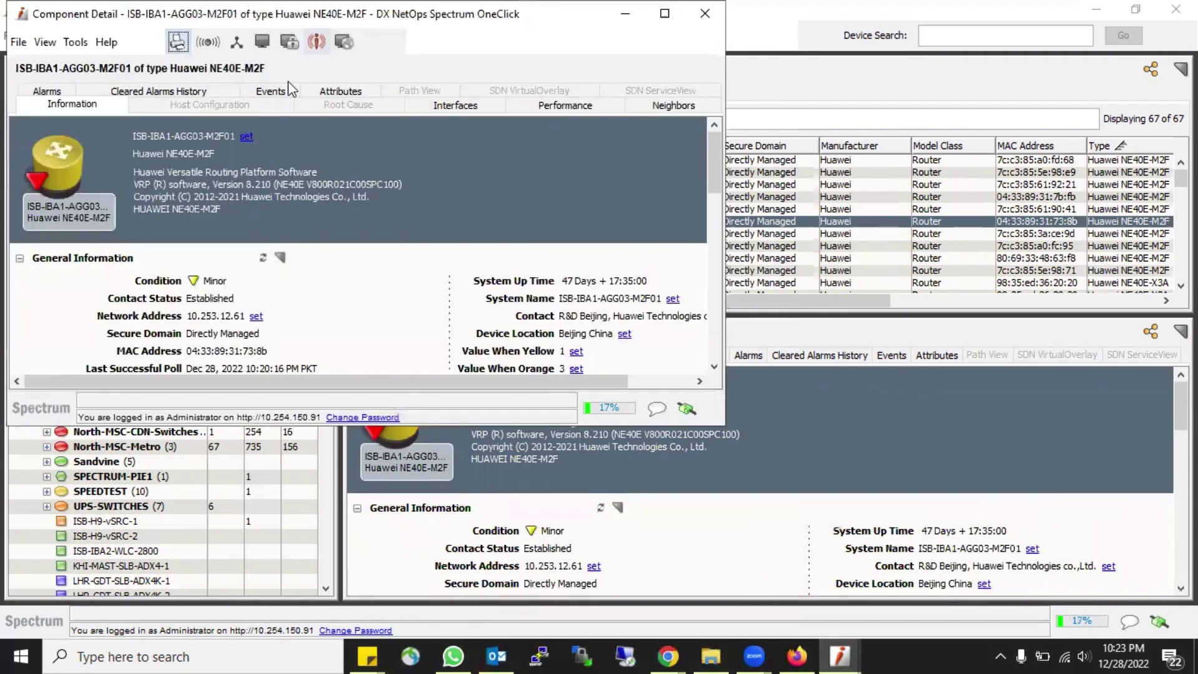
{"action": "key", "text": "super+Up"}
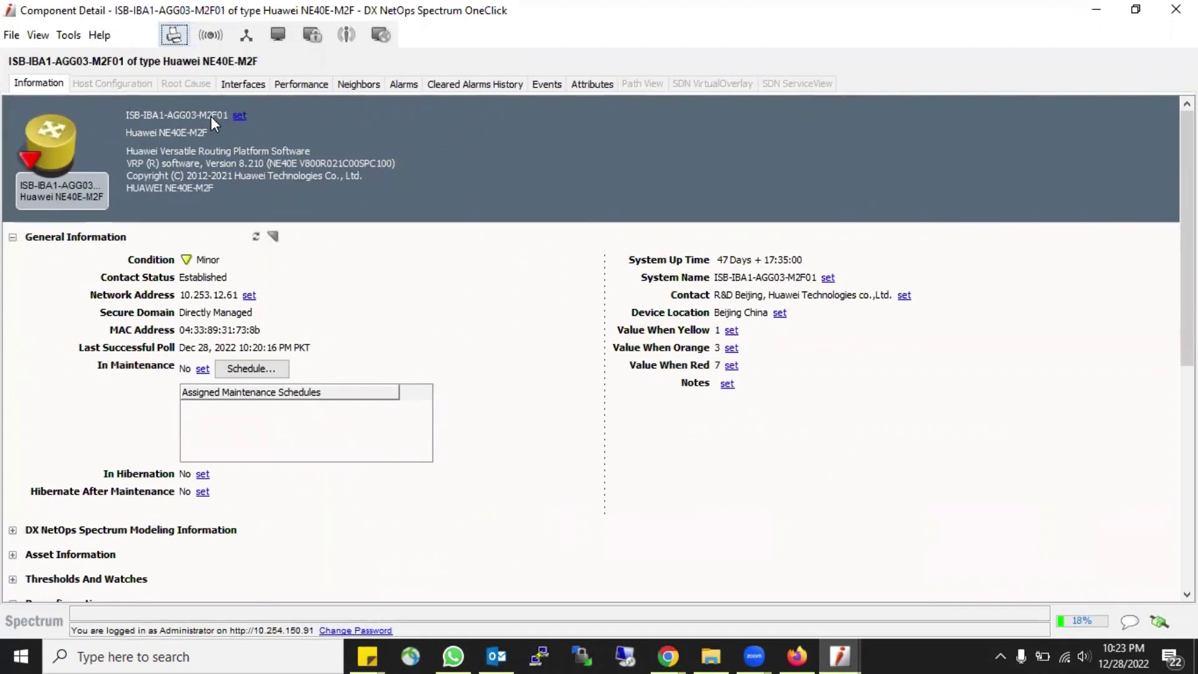
- Show the router's interfaces and expand the entire interface tree
{"action": "left_click", "coordinate": [239, 85]}
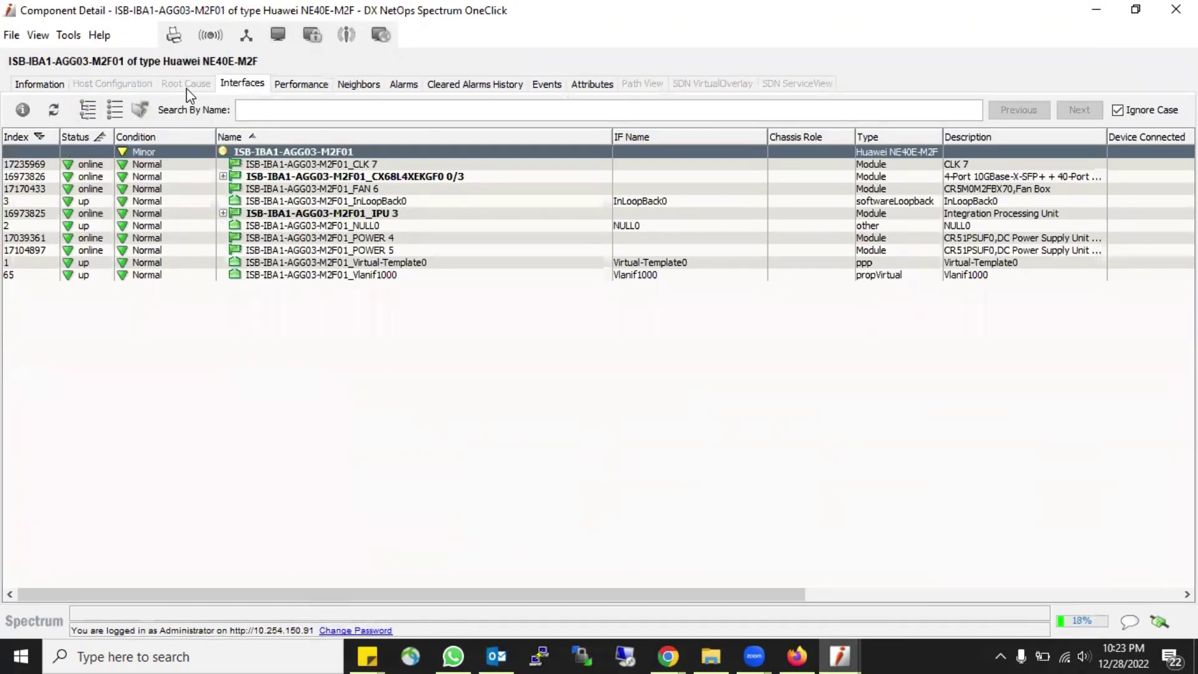
{"action": "left_click", "coordinate": [87, 111]}
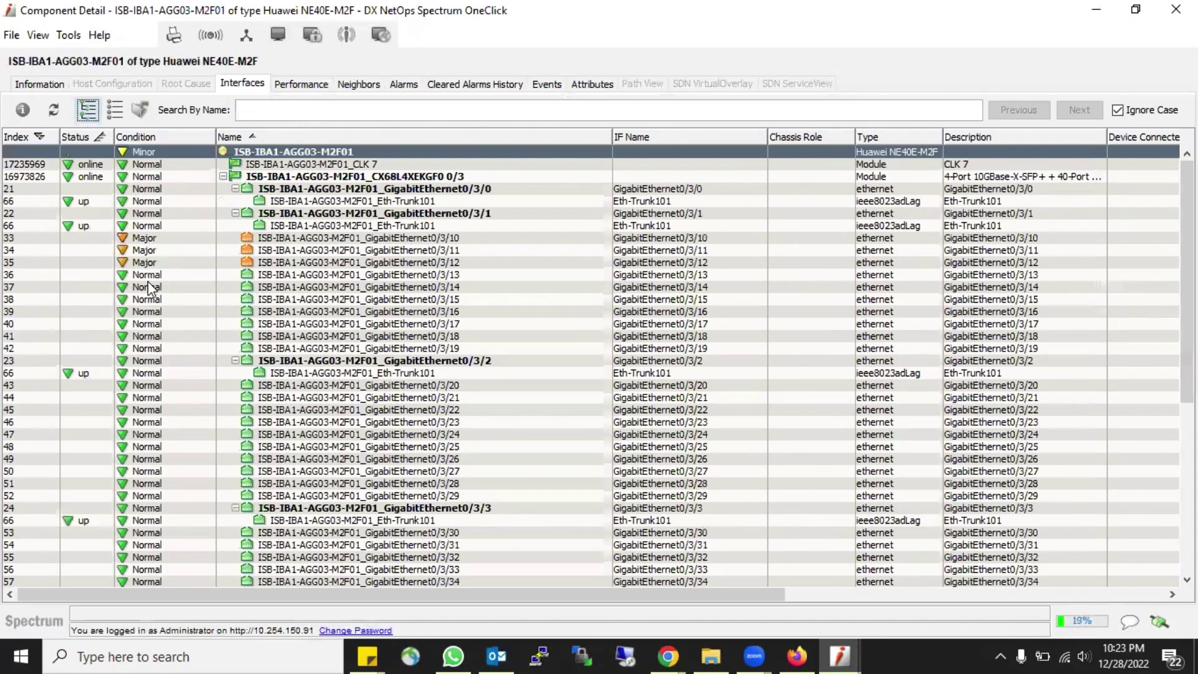
- Open the Component Detail of the router's GigabitEthernet0/3/14 interface in a maximized window and collapse its General Information section
{"action": "left_click", "coordinate": [431, 287]}
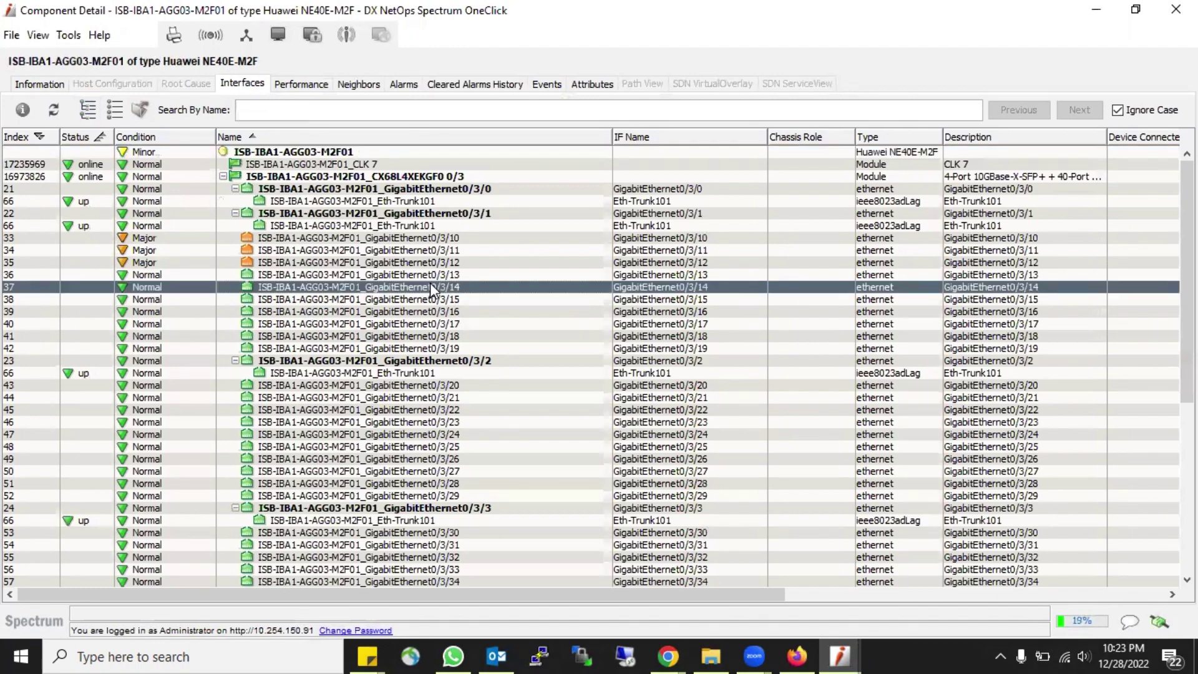
{"action": "right_click", "coordinate": [431, 287]}
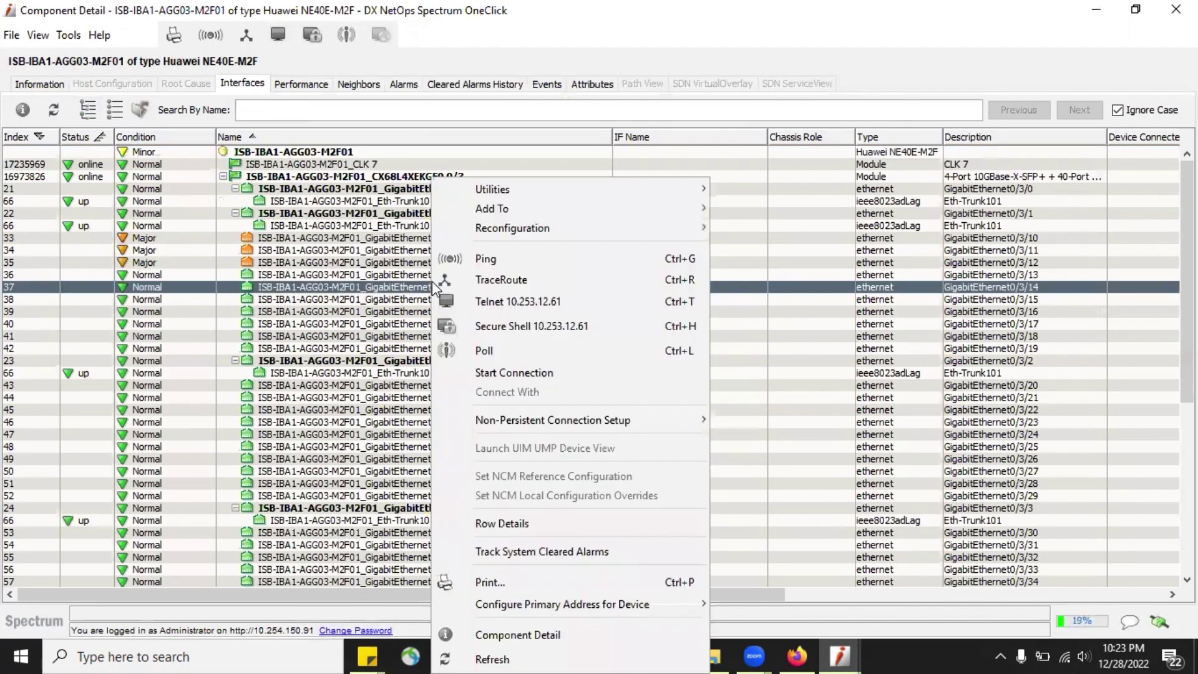
{"action": "left_click", "coordinate": [507, 635]}
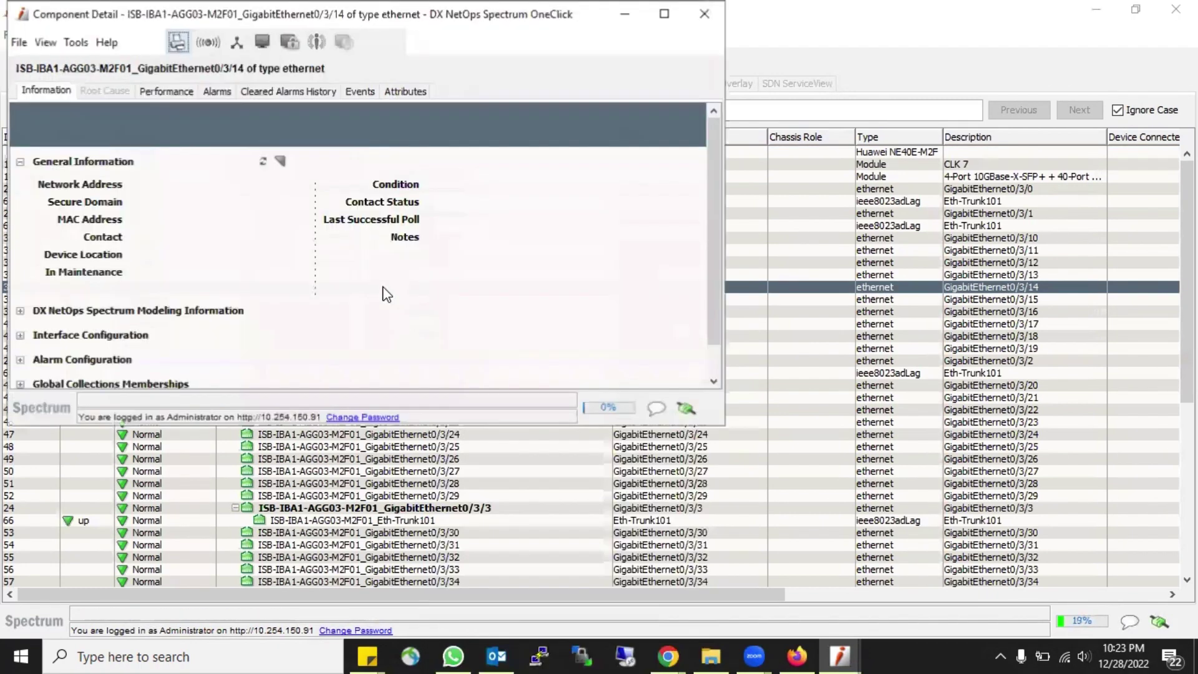
{"action": "key", "text": "super+Up"}
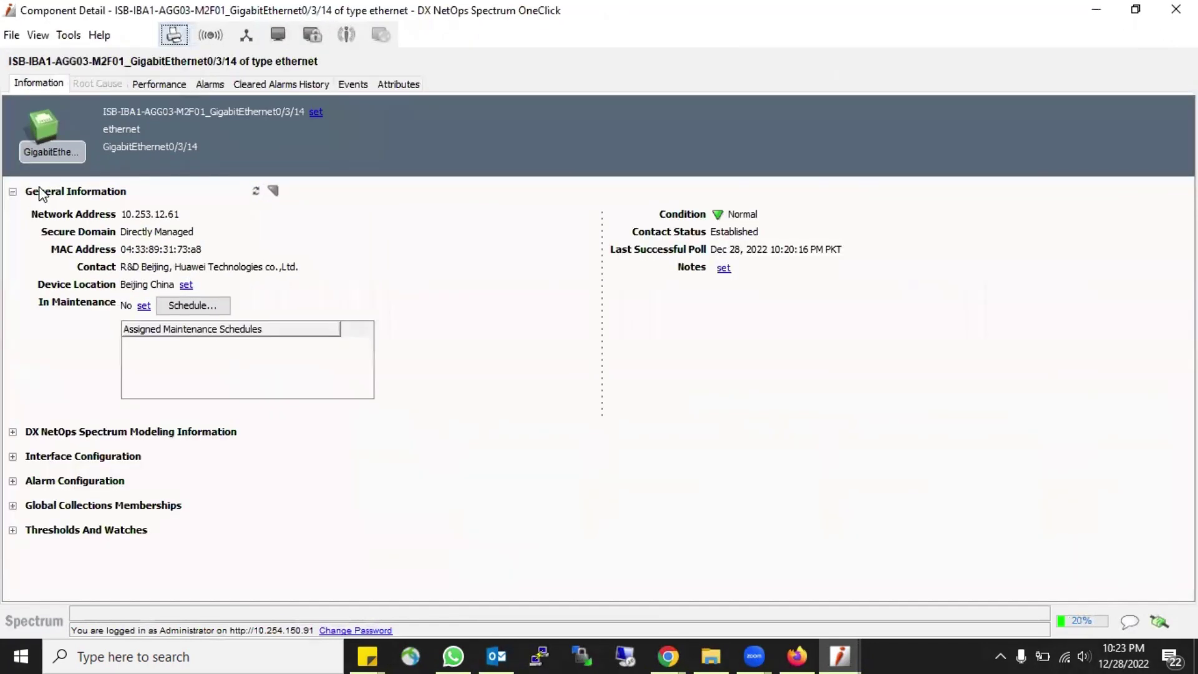
{"action": "left_click", "coordinate": [12, 192]}
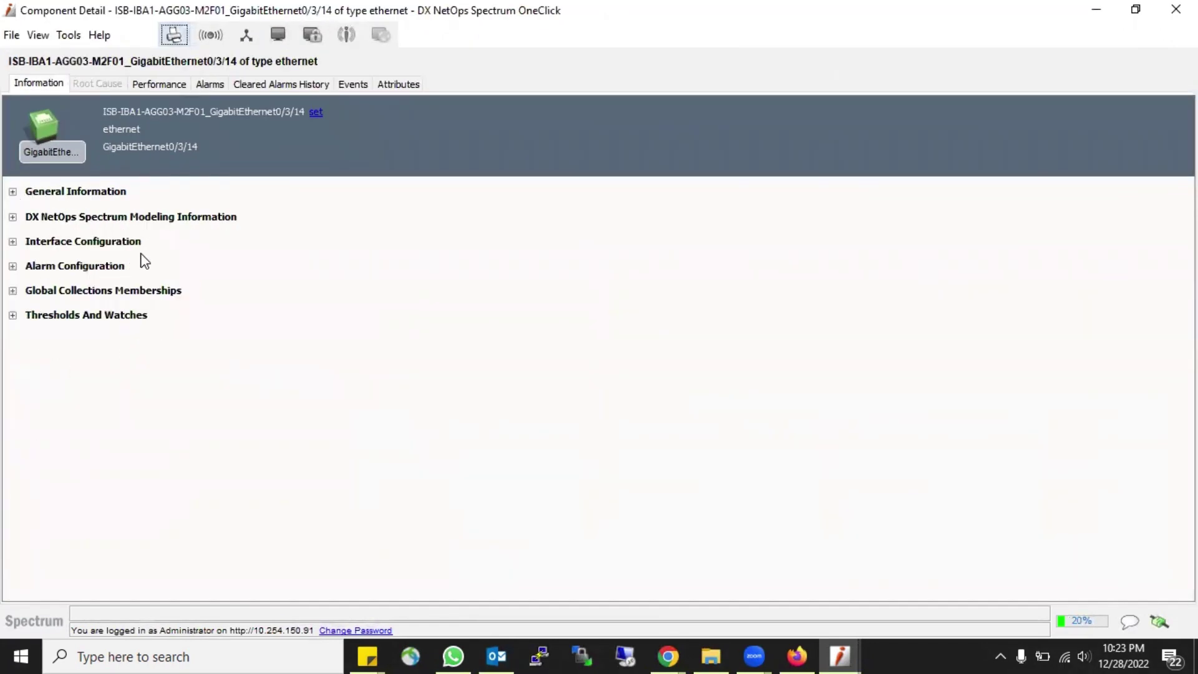
- Review the GigabitEthernet0/3/14 interface's utilization, packet rate, error and discard settings under Thresholds, and close its Component Detail window
{"action": "left_click", "coordinate": [12, 315]}
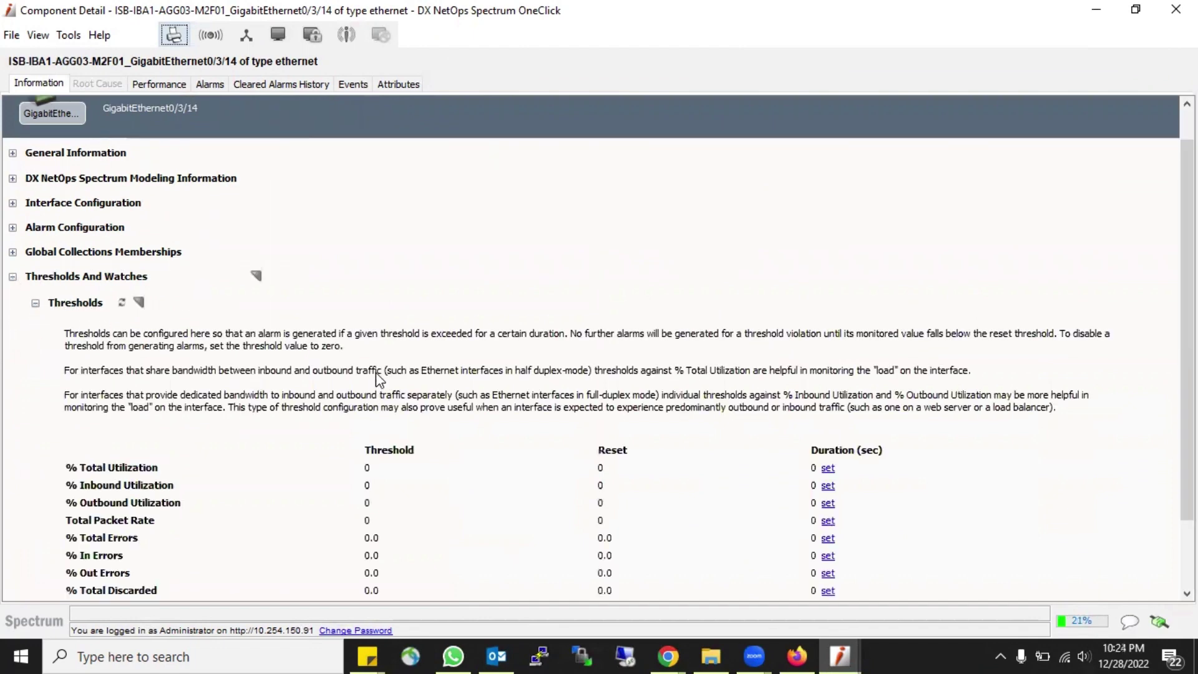
{"action": "scroll", "coordinate": [376, 378], "scroll_direction": "down", "scroll_amount": 2}
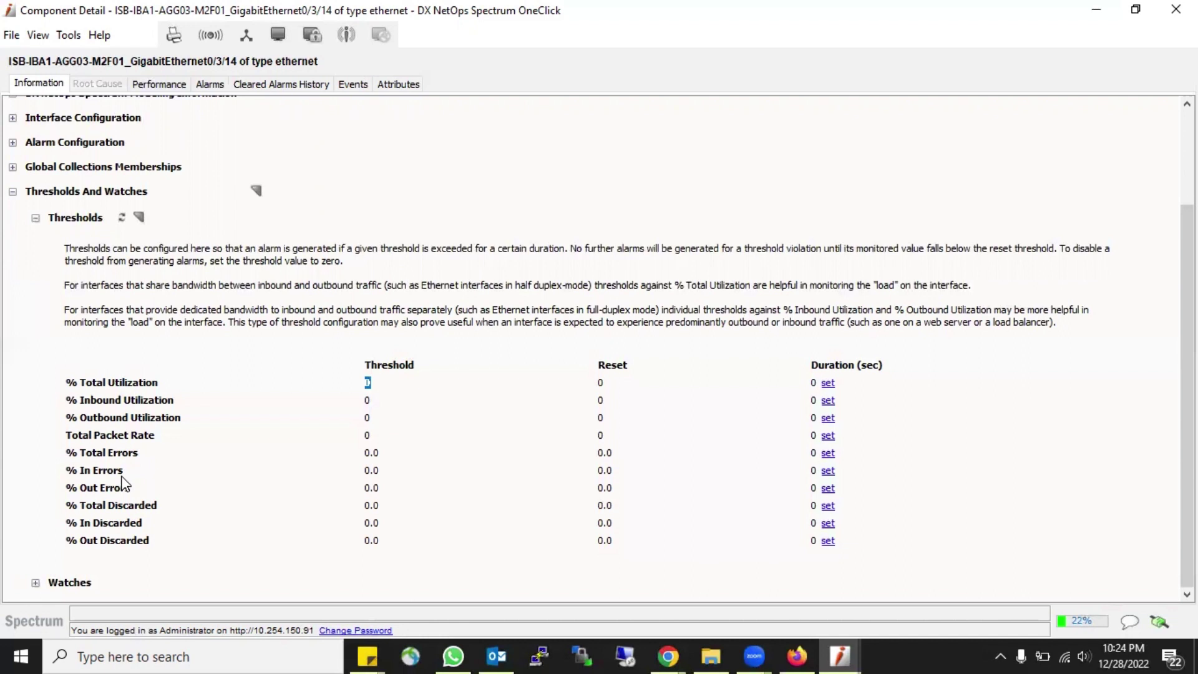
{"action": "left_click", "coordinate": [35, 218]}
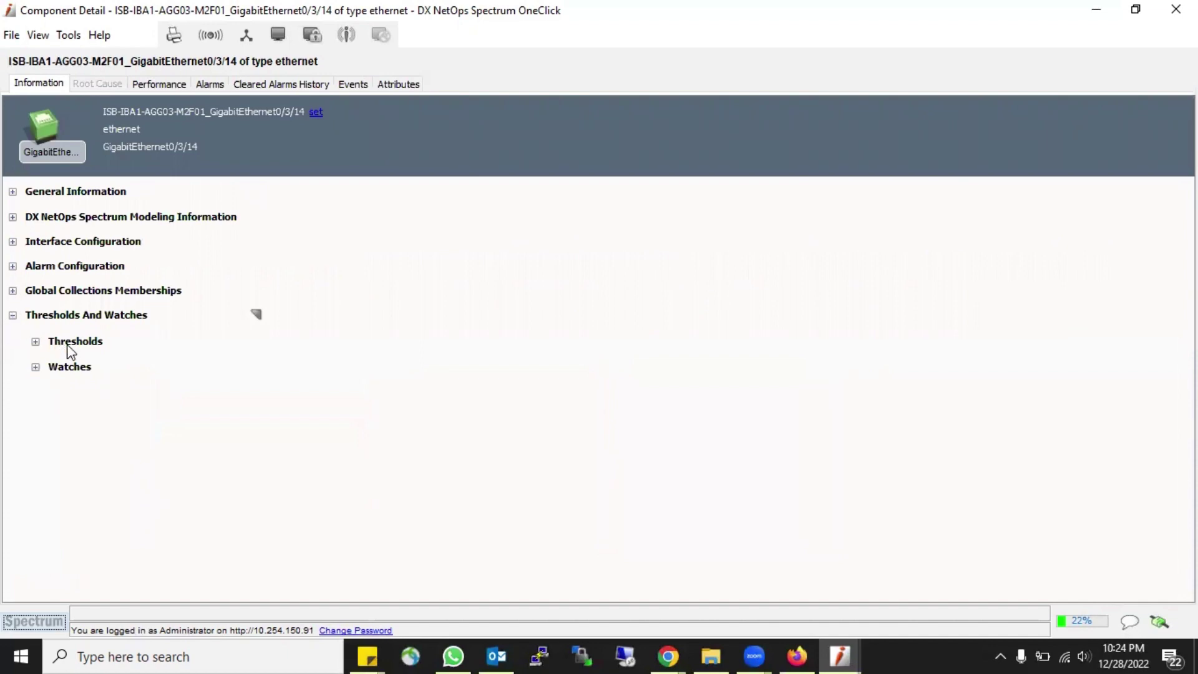
{"action": "left_click", "coordinate": [36, 342]}
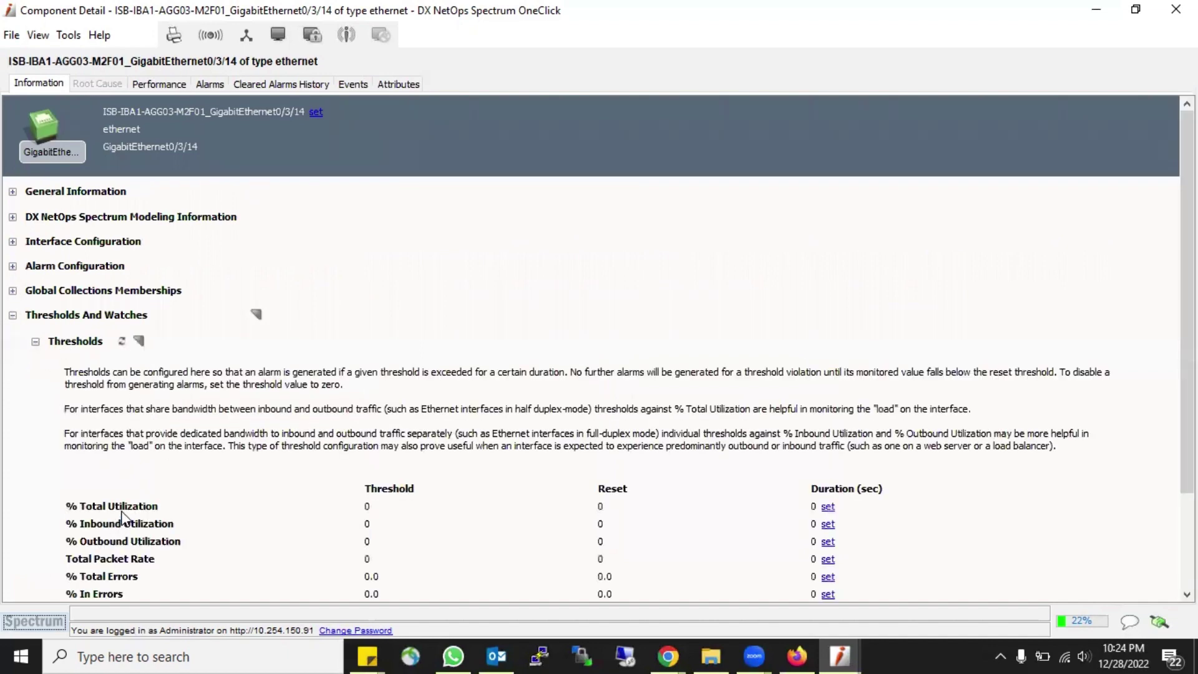
{"action": "scroll", "coordinate": [123, 517], "scroll_direction": "down", "scroll_amount": 3}
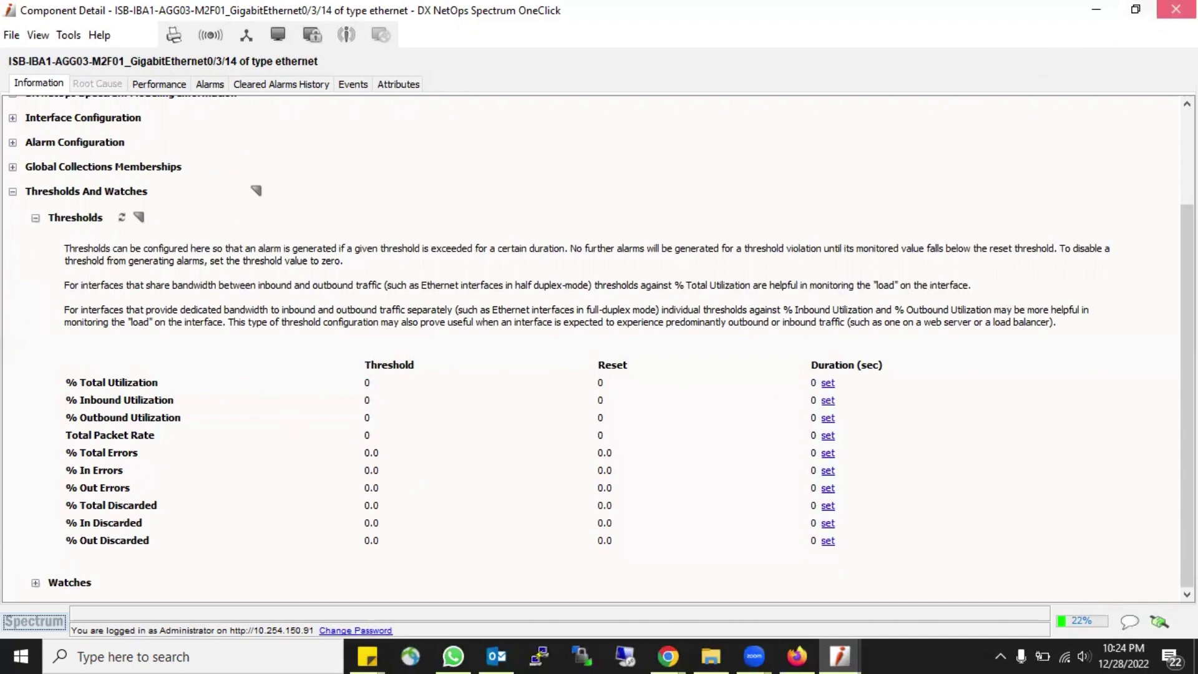
{"action": "left_click", "coordinate": [1175, 9]}
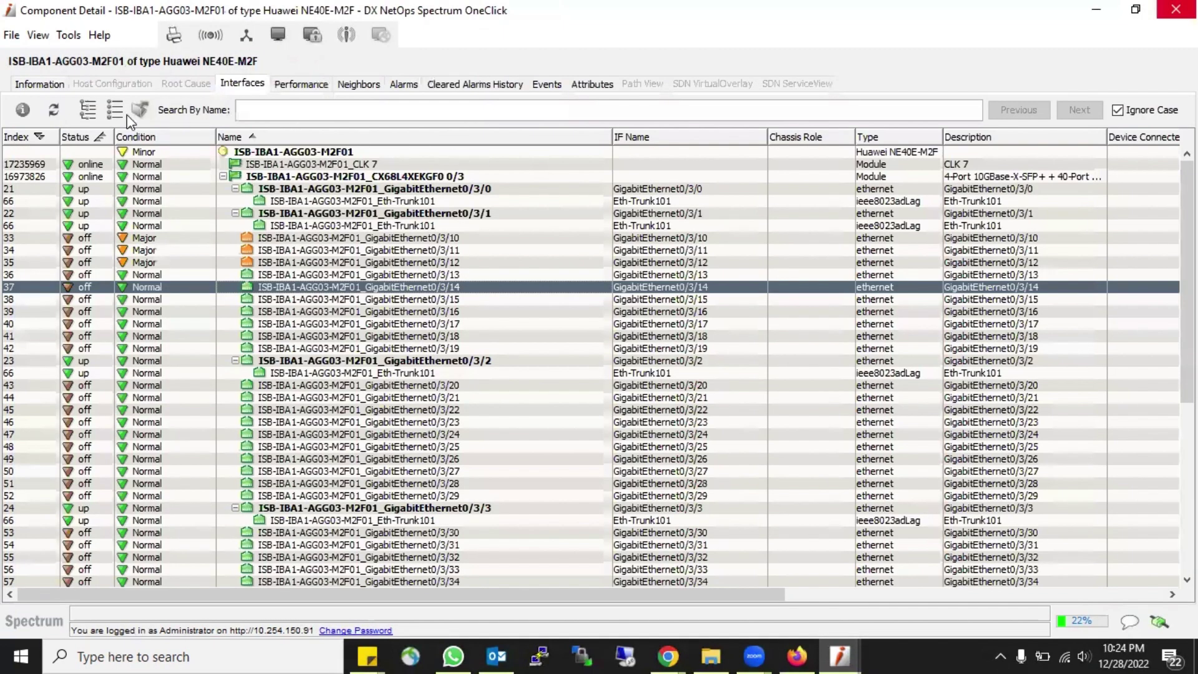
- Show the general information of the router ISB-IBA1-AGG03-M2F01 and check its name and device type
{"action": "left_click", "coordinate": [48, 83]}
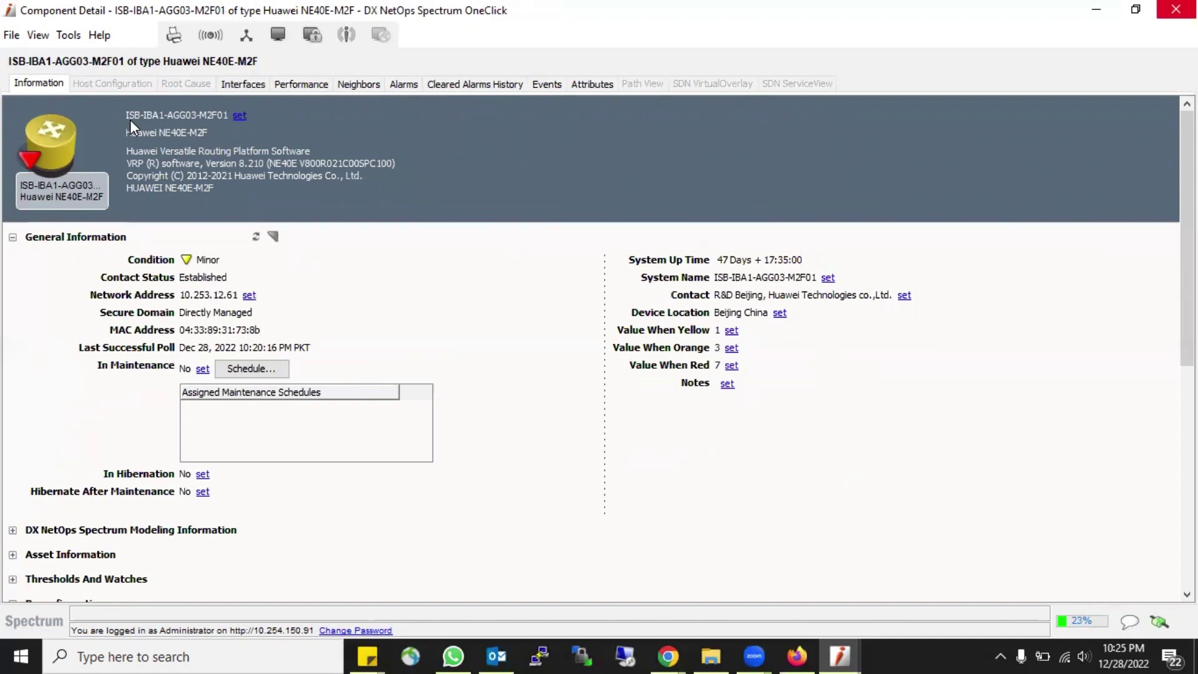
{"action": "left_click_drag", "start_coordinate": [129, 122], "coordinate": [141, 120]}
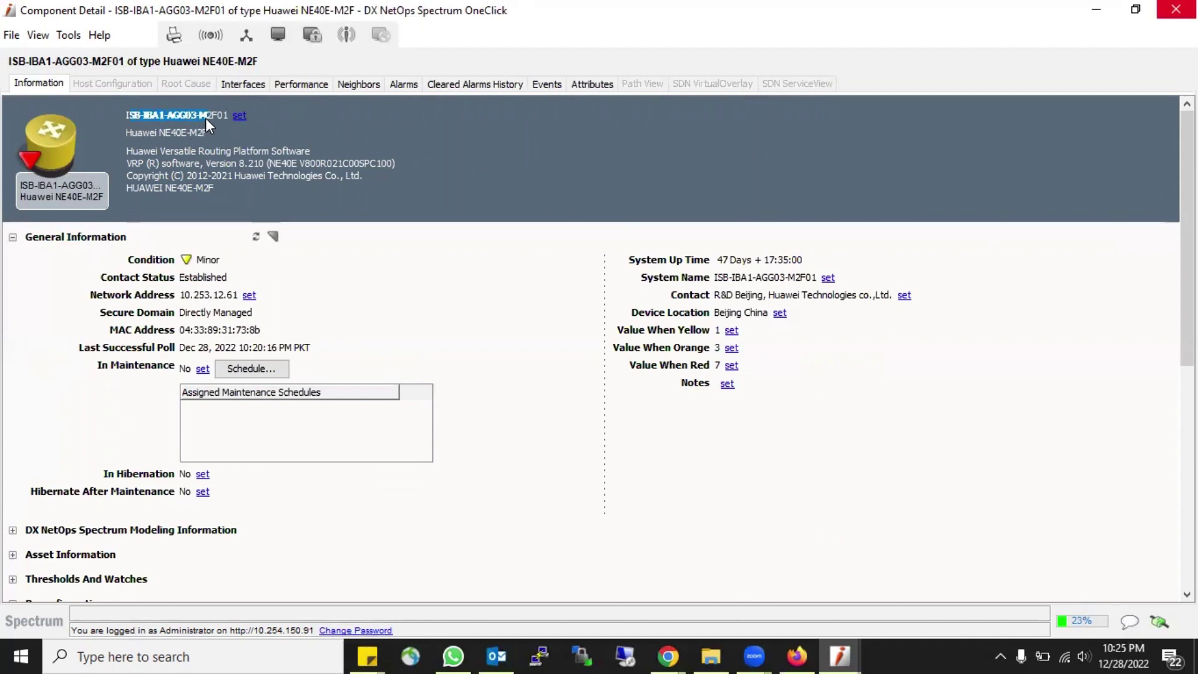
{"action": "left_click_drag", "start_coordinate": [129, 136], "coordinate": [150, 137]}
- Show the router's events and look through the list down to the oldest entry
{"action": "left_click", "coordinate": [533, 86]}
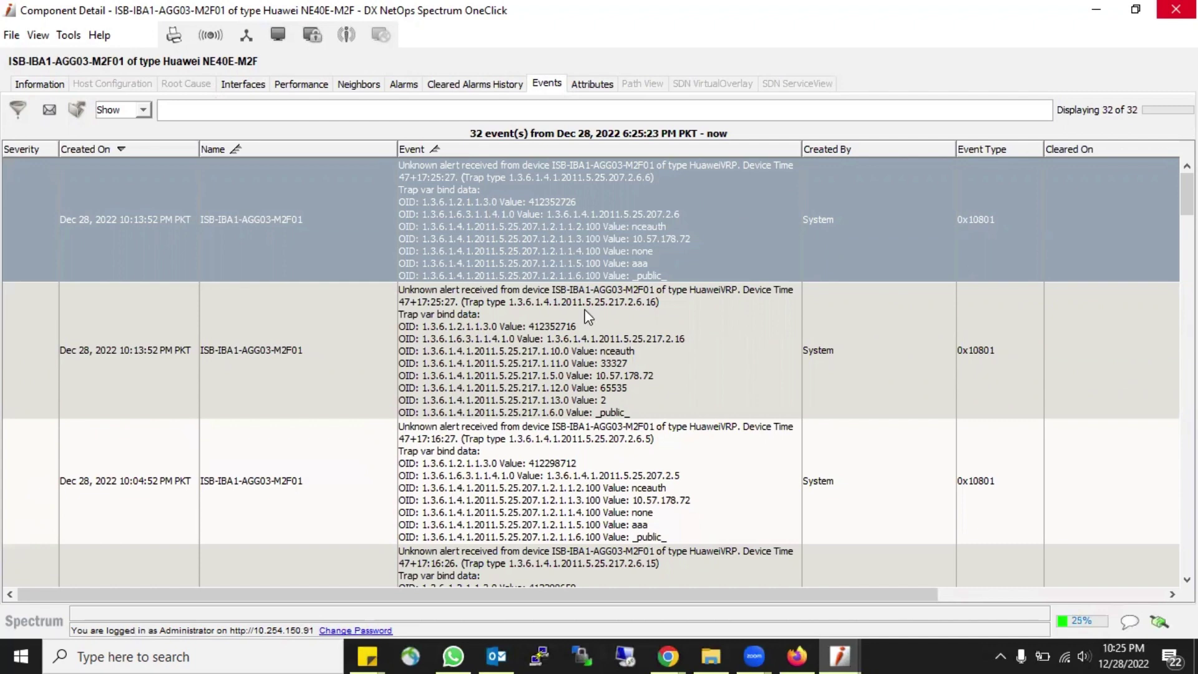
{"action": "left_click", "coordinate": [577, 369]}
{"action": "left_click", "coordinate": [612, 472]}
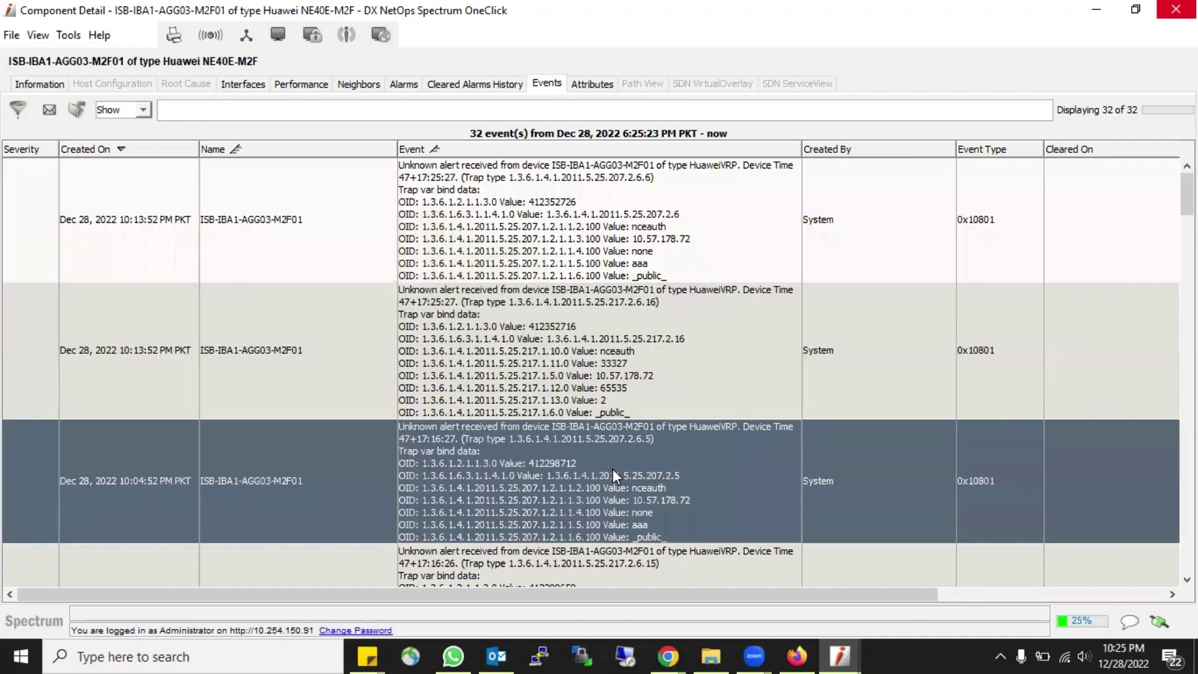
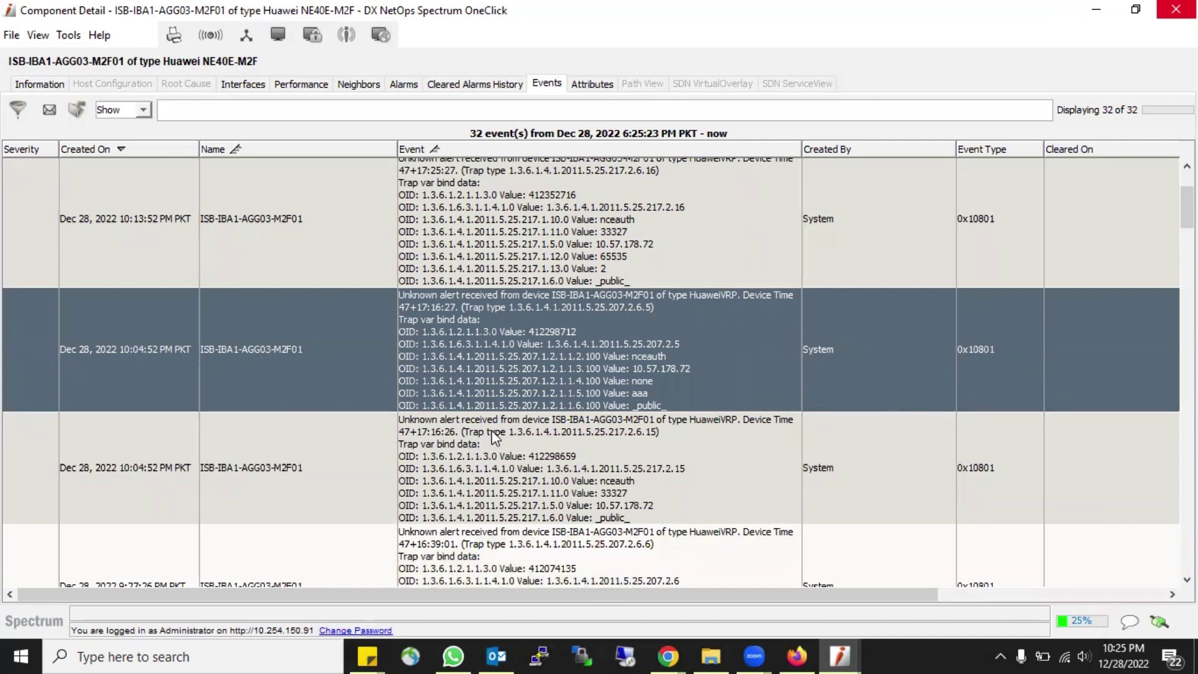
{"action": "scroll", "coordinate": [492, 430], "scroll_direction": "down", "scroll_amount": 3}
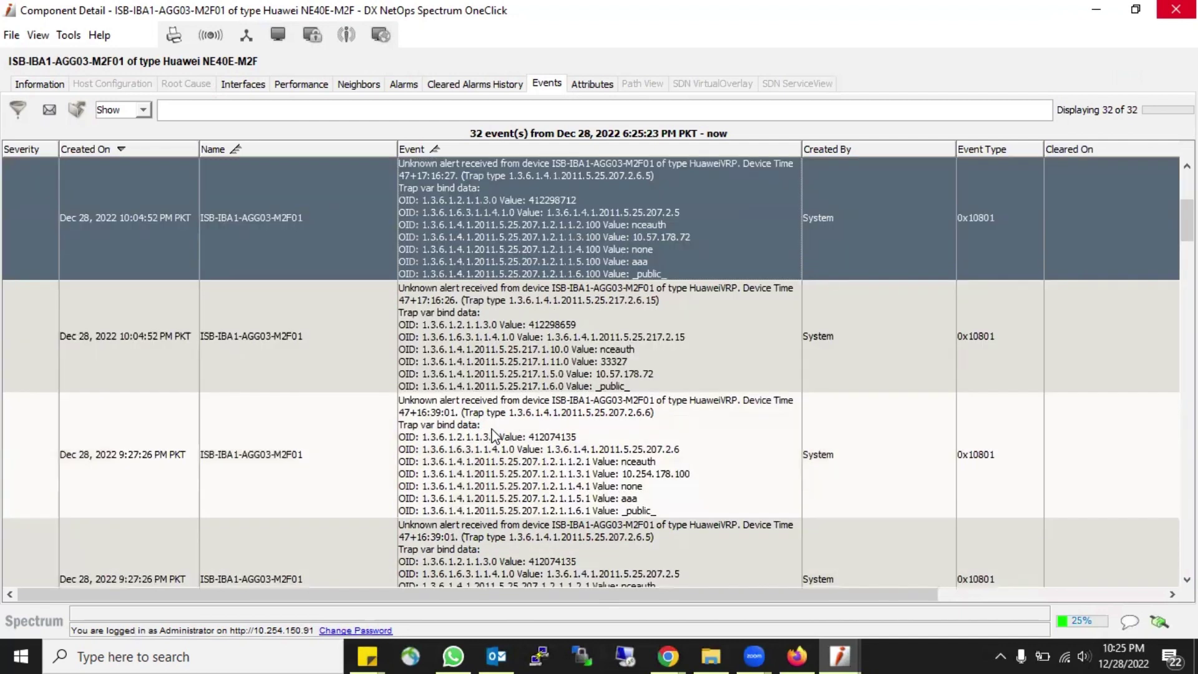
{"action": "scroll", "coordinate": [493, 434], "scroll_direction": "down", "scroll_amount": 10}
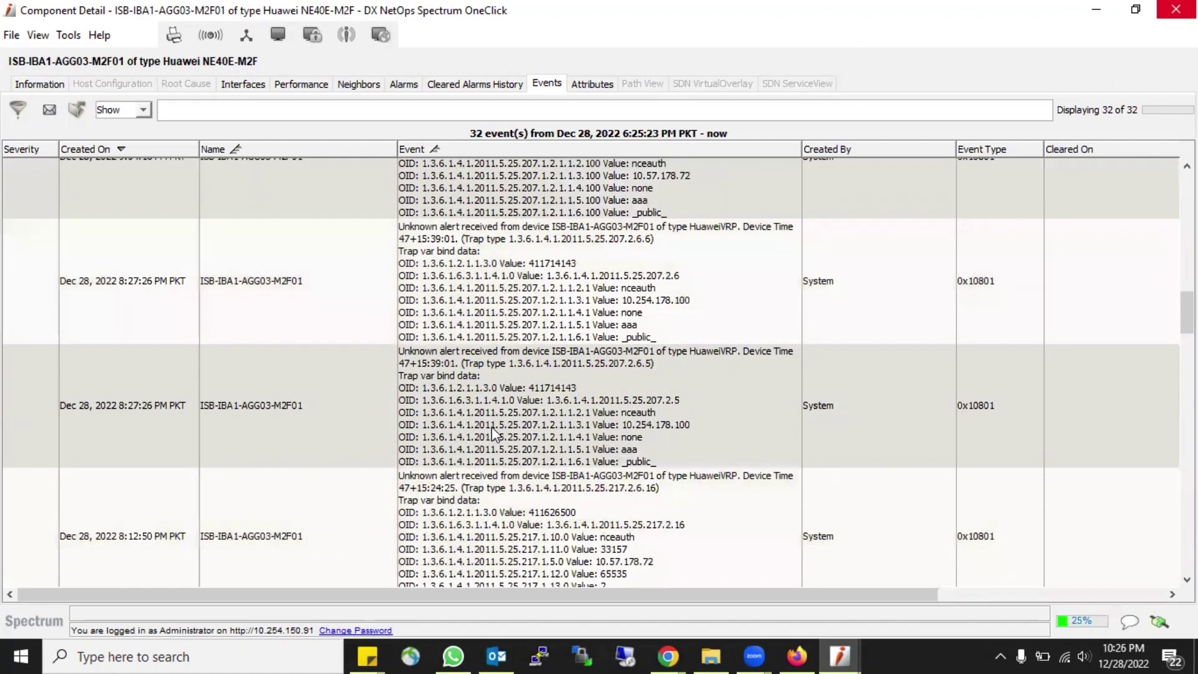
{"action": "scroll", "coordinate": [493, 433], "scroll_direction": "down", "scroll_amount": 15}
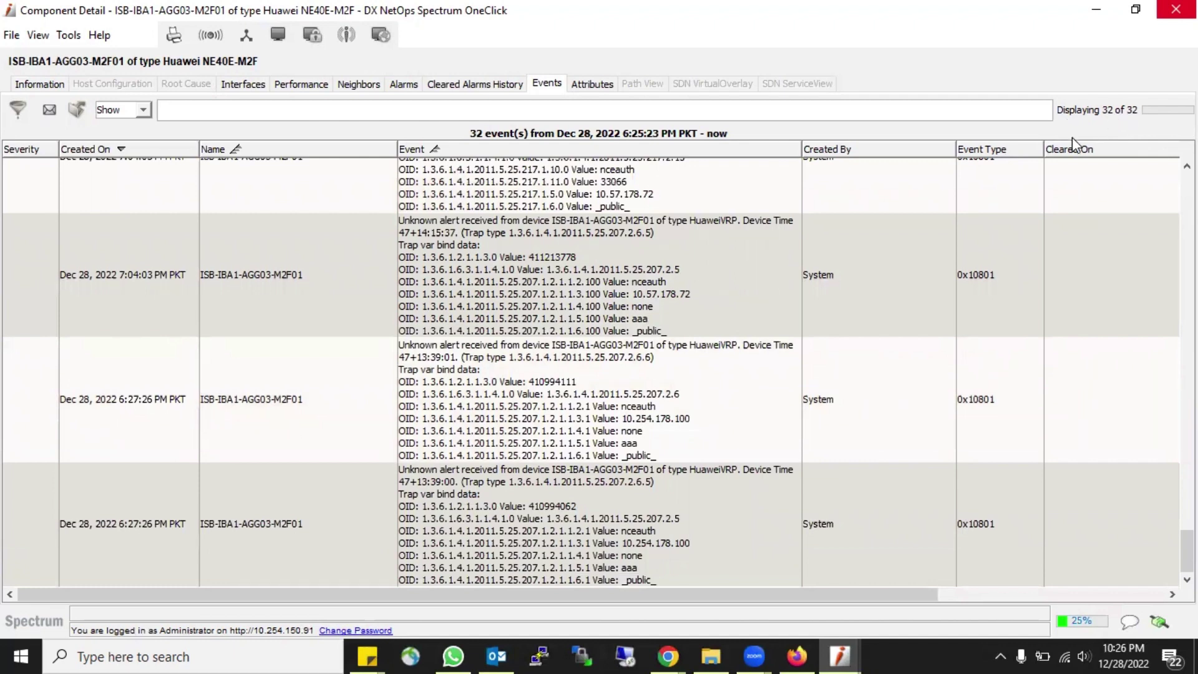
{"action": "left_click", "coordinate": [430, 504]}
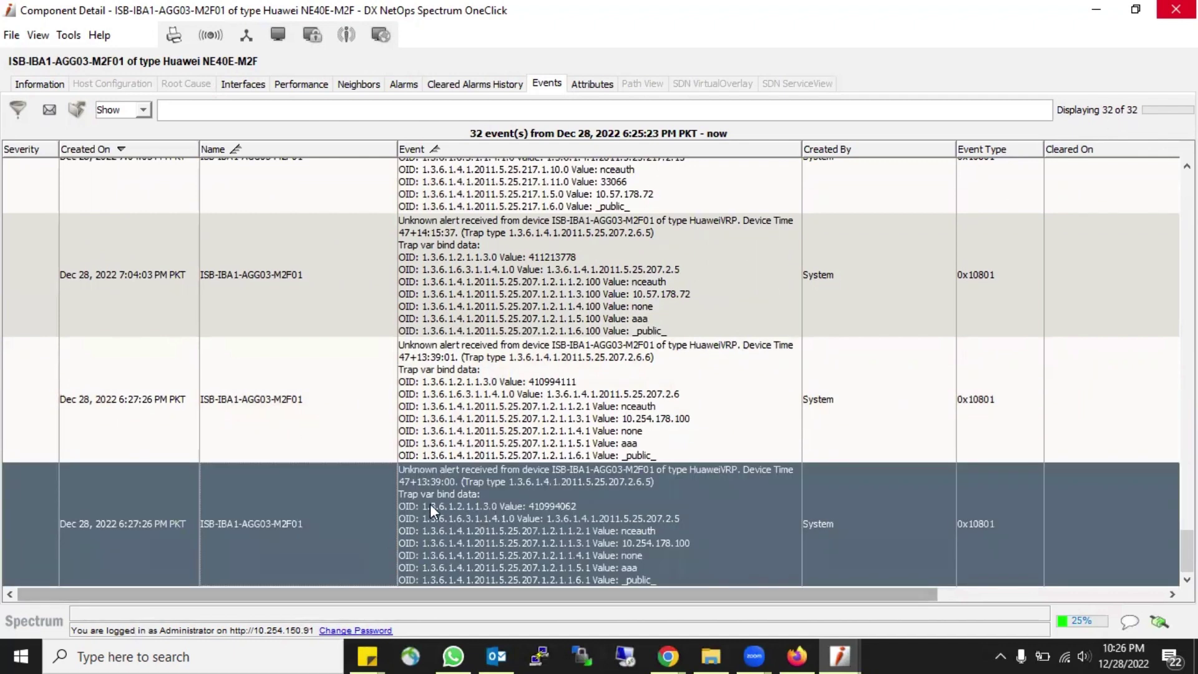
- Filter the router's events to a time range starting Sun 12/25/2022 at 12:00 AM, with no end date
{"action": "left_click", "coordinate": [16, 111]}
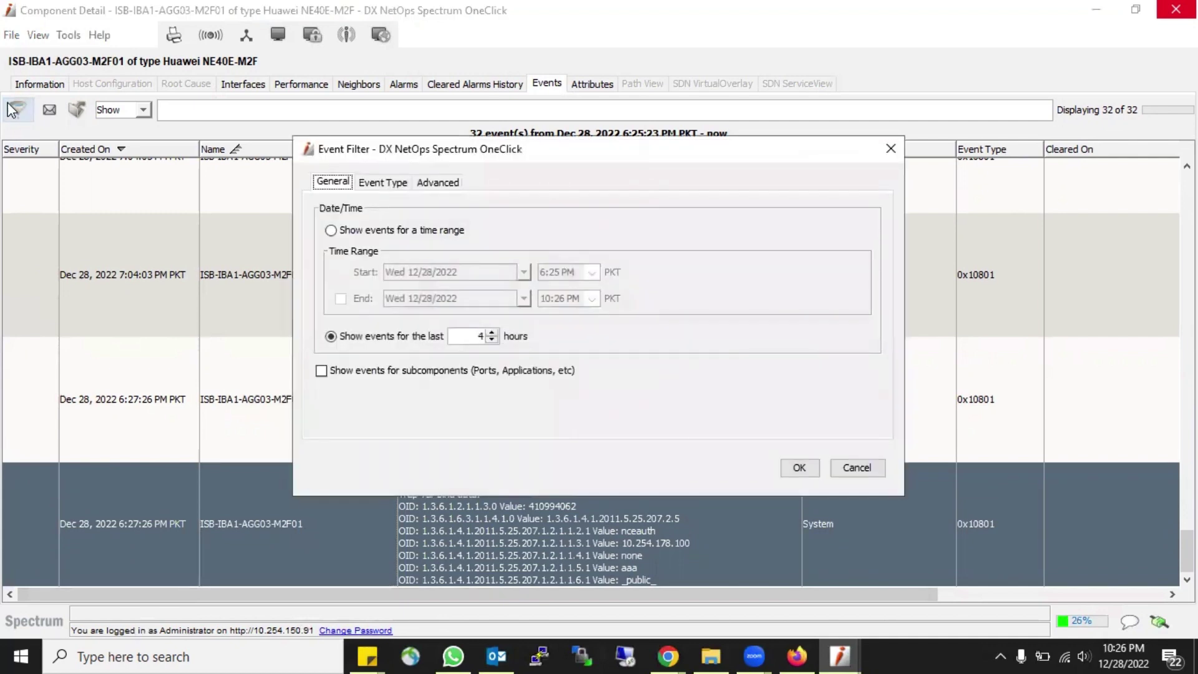
{"action": "left_click", "coordinate": [429, 232]}
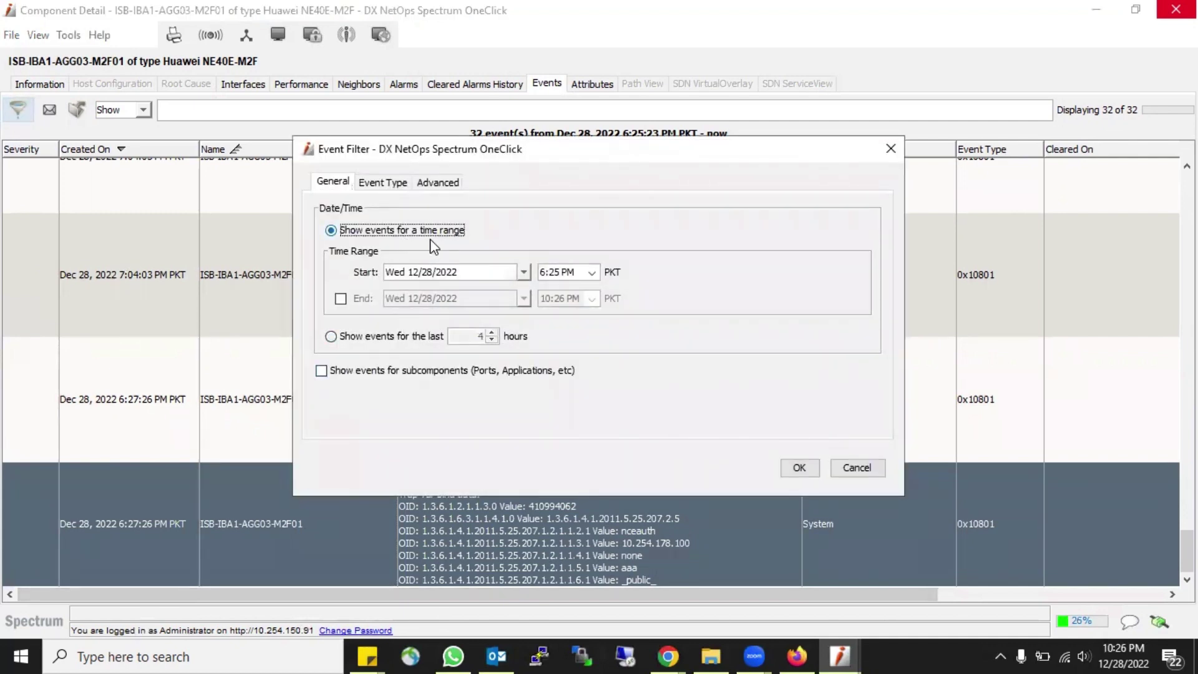
{"action": "left_click", "coordinate": [524, 272]}
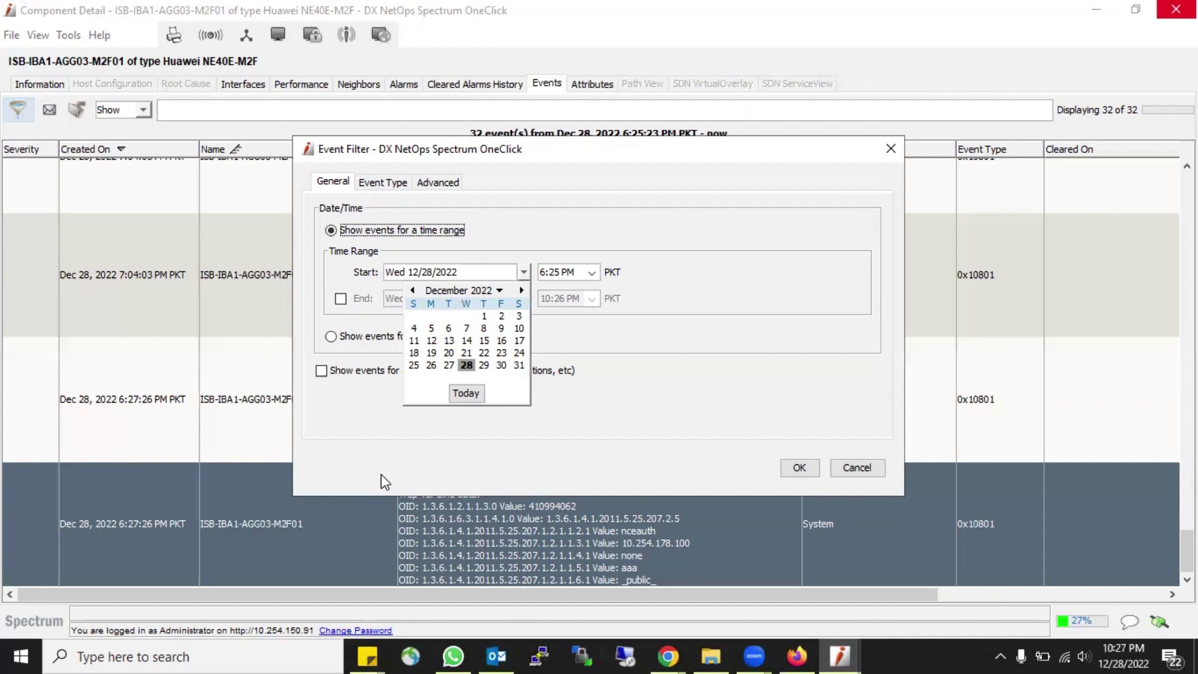
{"action": "left_click", "coordinate": [430, 366]}
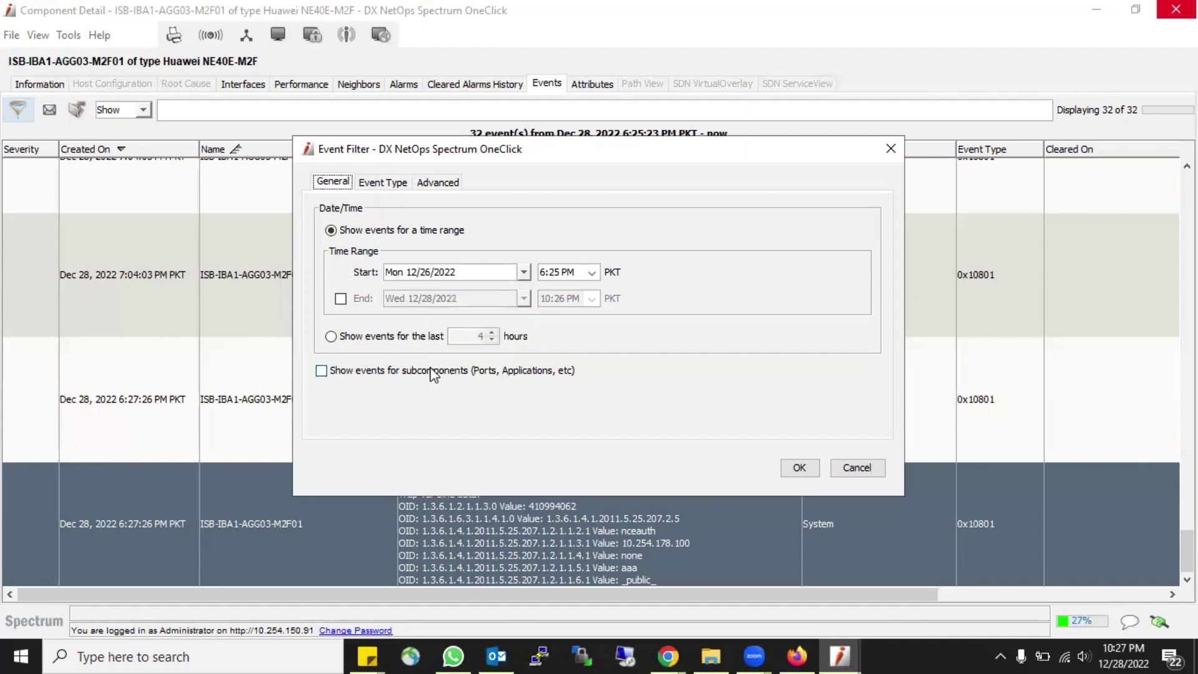
{"action": "left_click", "coordinate": [524, 273]}
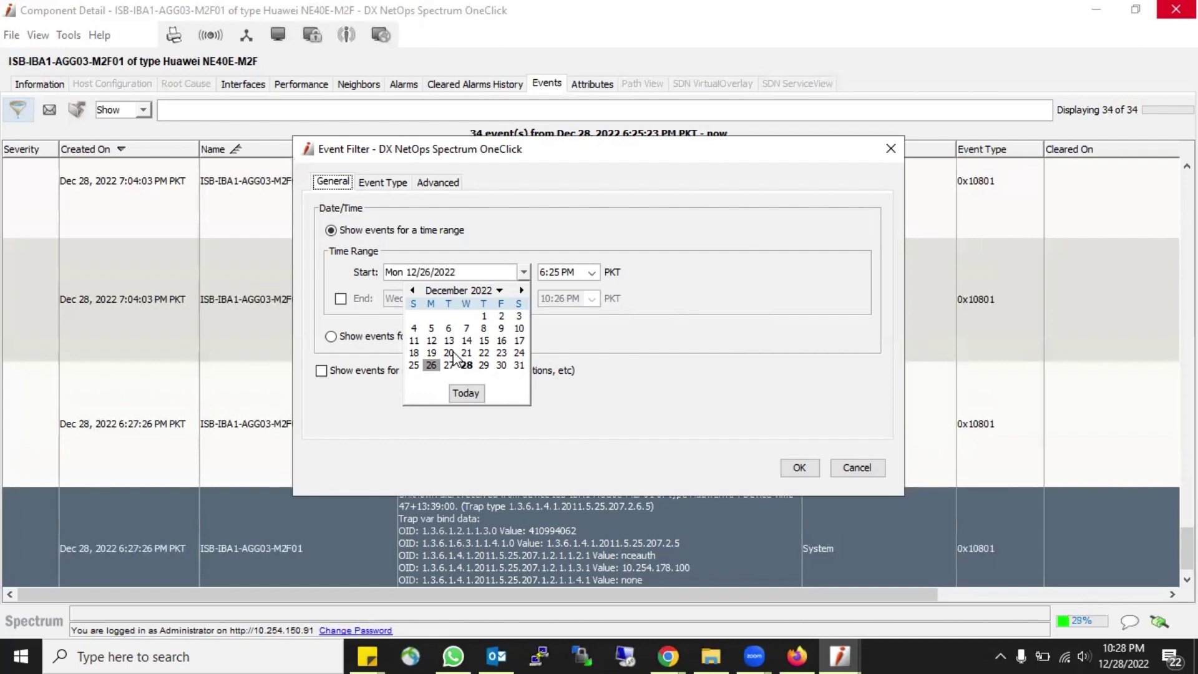
{"action": "left_click", "coordinate": [413, 366]}
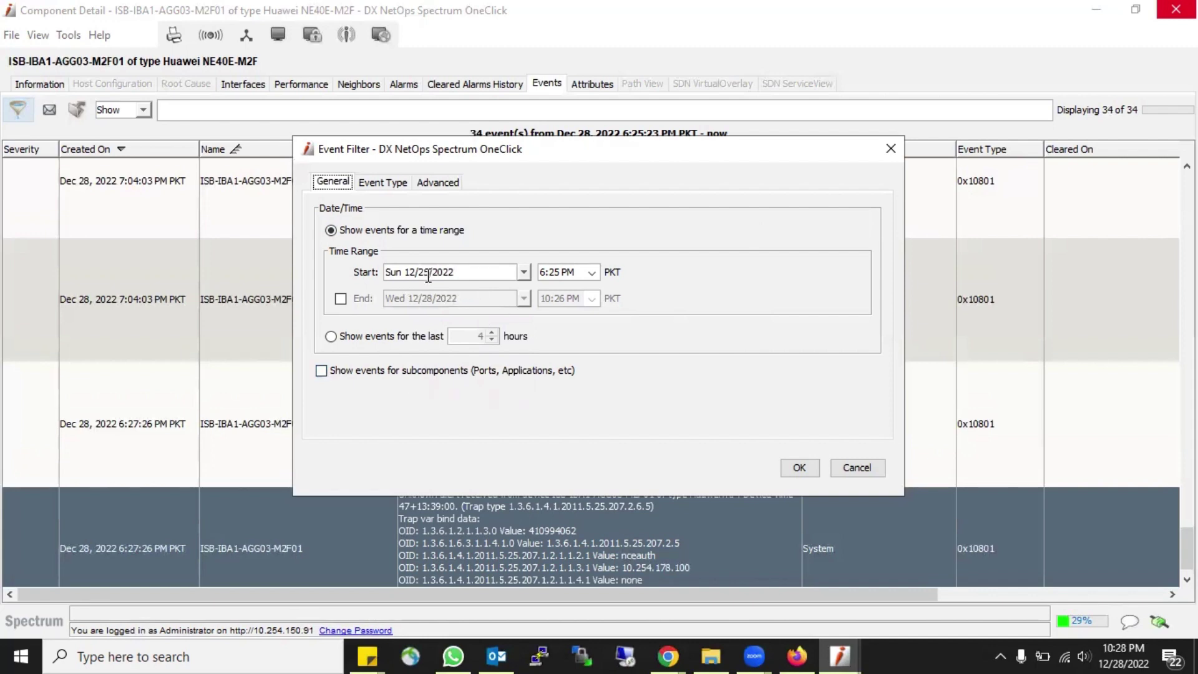
{"action": "left_click", "coordinate": [592, 272]}
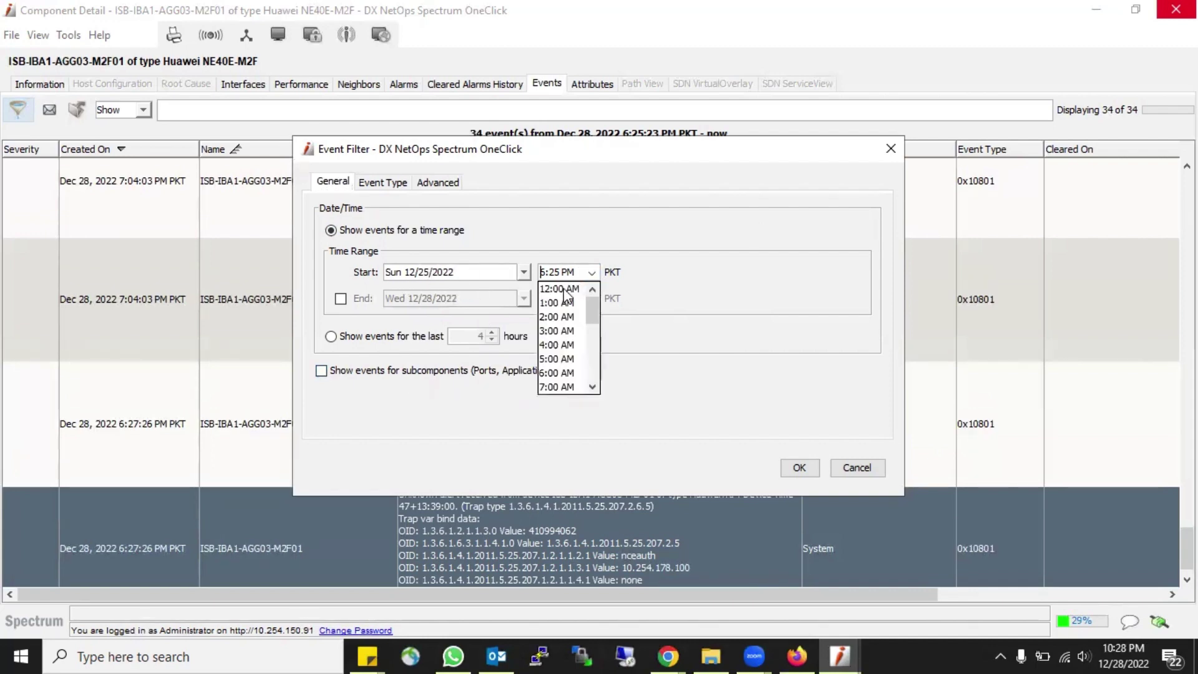
{"action": "left_click", "coordinate": [555, 284]}
{"action": "left_click", "coordinate": [799, 467]}
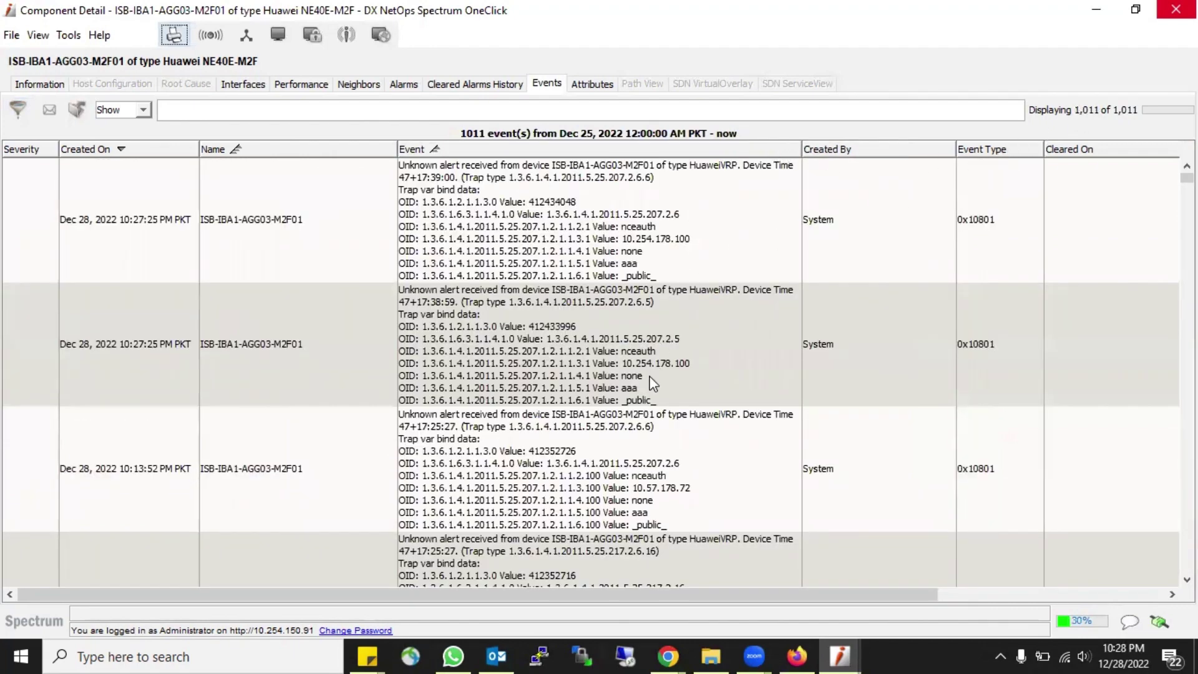
- Examine the filtered events back to Dec 25, 2022 and select the hwCfgManEventlog system configuration change event
{"action": "scroll", "coordinate": [652, 382], "scroll_direction": "down", "scroll_amount": 15}
{"action": "scroll", "coordinate": [652, 381], "scroll_direction": "down", "scroll_amount": 20}
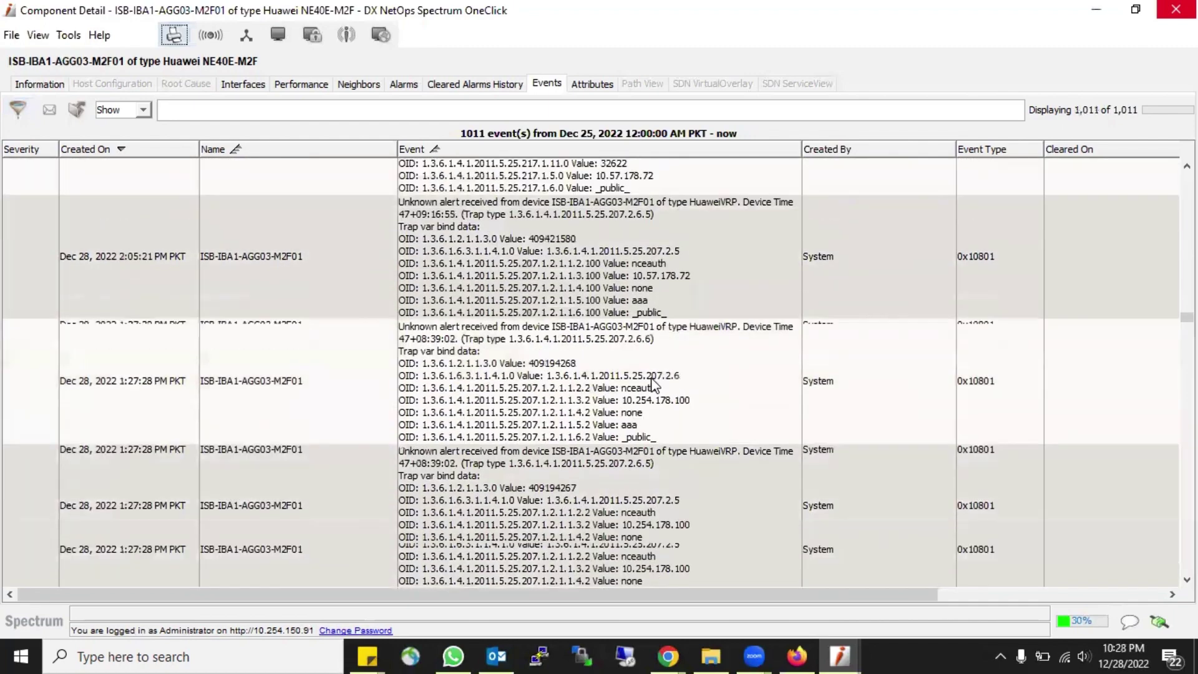
{"action": "scroll", "coordinate": [652, 387], "scroll_direction": "down", "scroll_amount": 20}
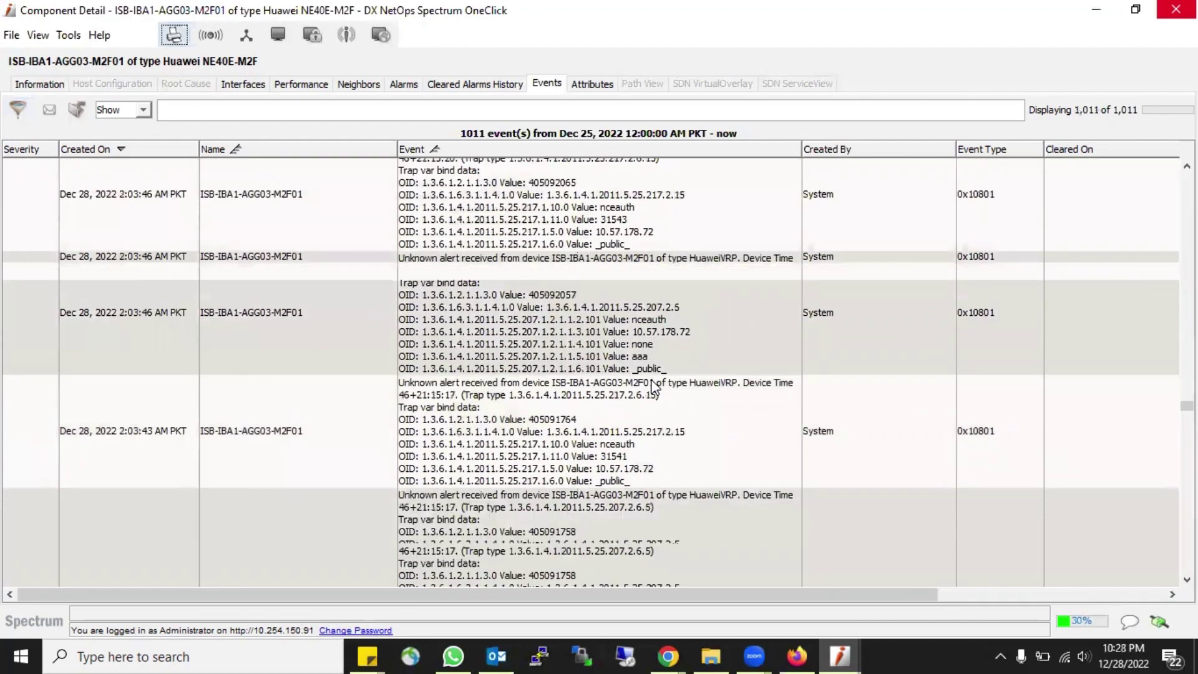
{"action": "left_click", "coordinate": [652, 387]}
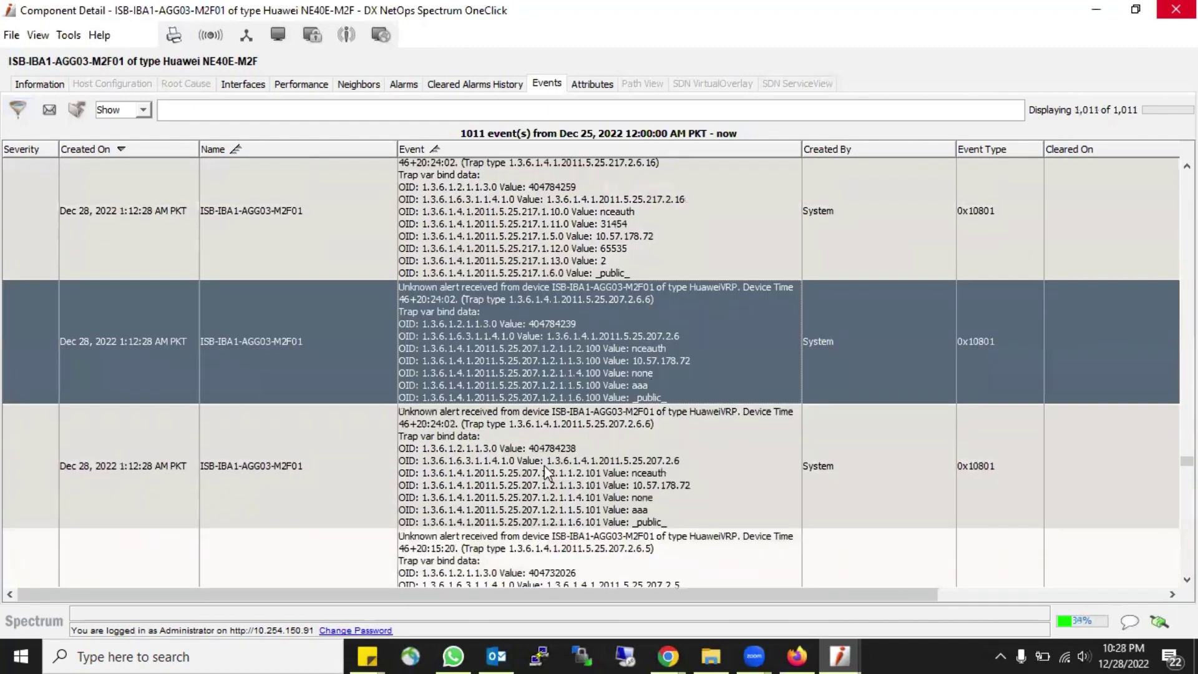
{"action": "scroll", "coordinate": [541, 466], "scroll_direction": "up", "scroll_amount": 10}
{"action": "scroll", "coordinate": [540, 465], "scroll_direction": "up", "scroll_amount": 15}
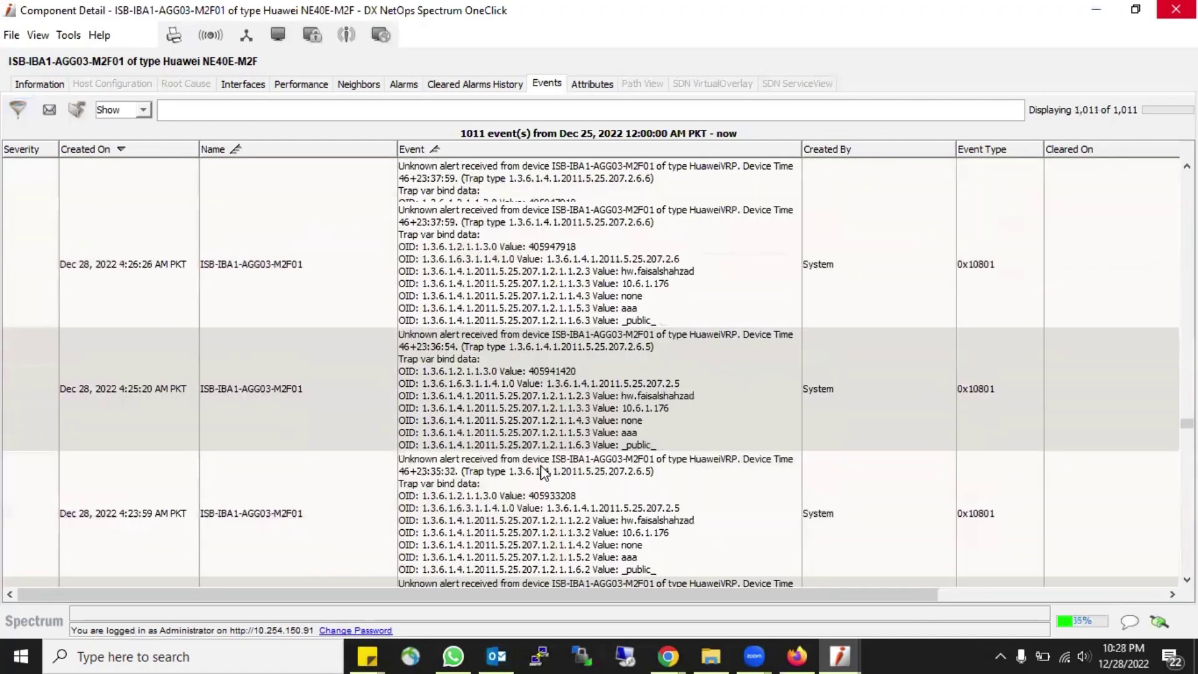
{"action": "scroll", "coordinate": [540, 466], "scroll_direction": "up", "scroll_amount": 15}
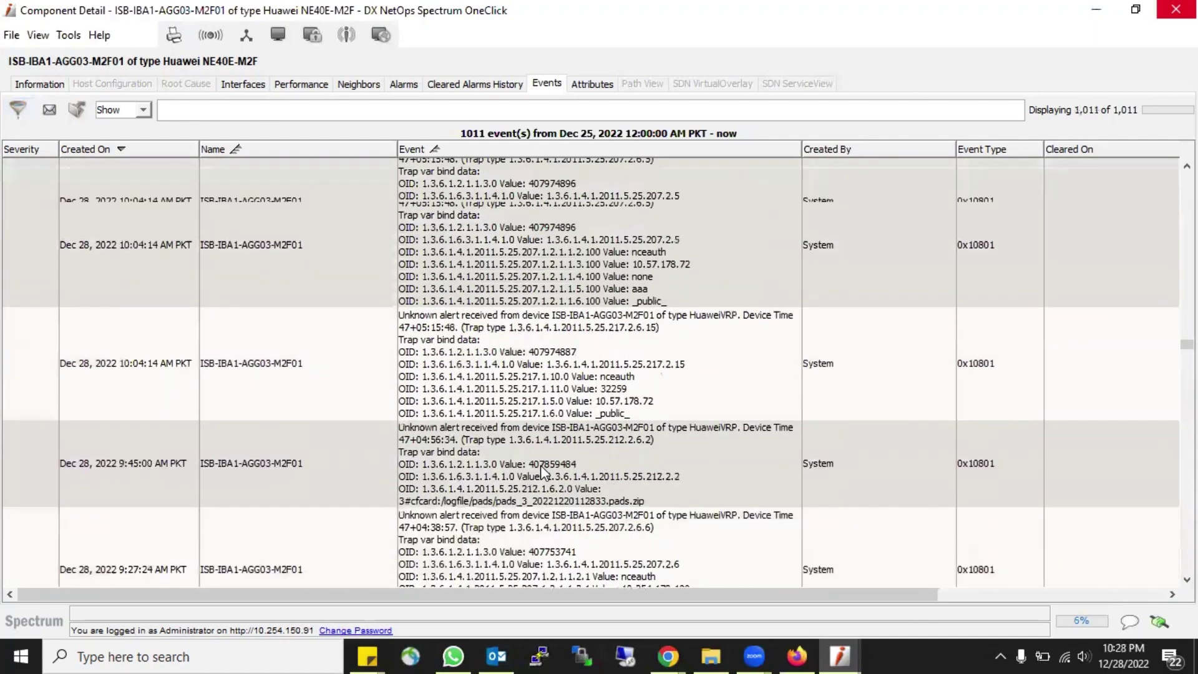
{"action": "scroll", "coordinate": [540, 465], "scroll_direction": "down", "scroll_amount": 3}
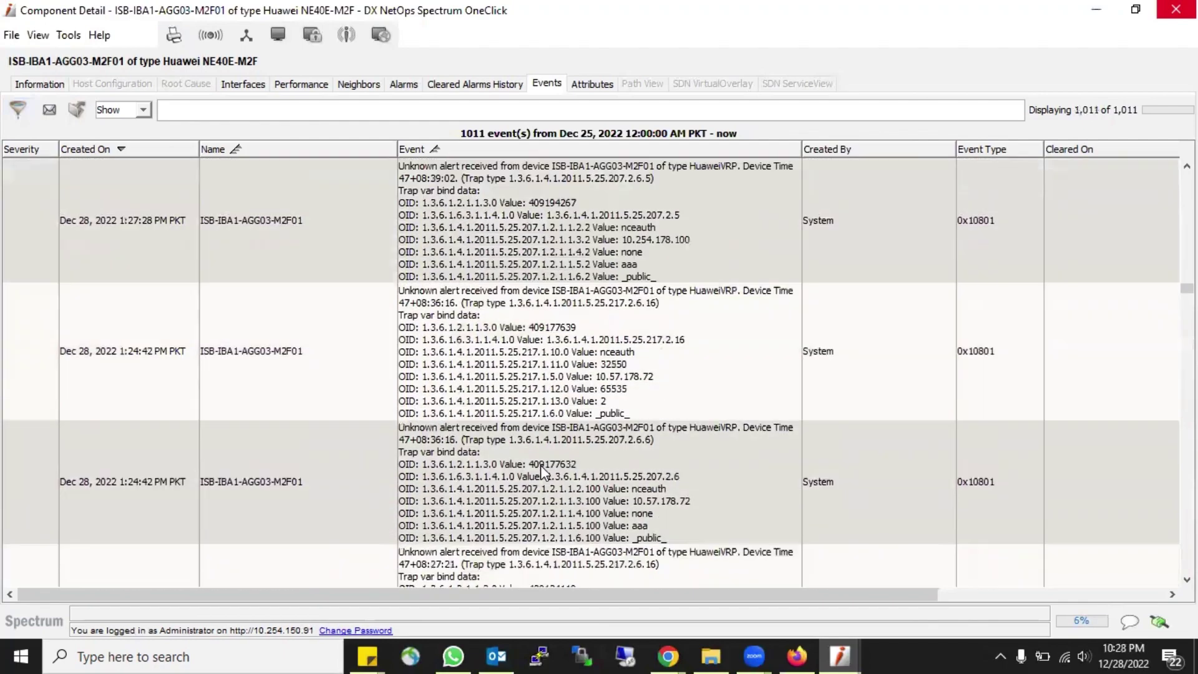
{"action": "scroll", "coordinate": [781, 409], "scroll_direction": "down", "scroll_amount": 3}
{"action": "scroll", "coordinate": [782, 415], "scroll_direction": "down", "scroll_amount": 20}
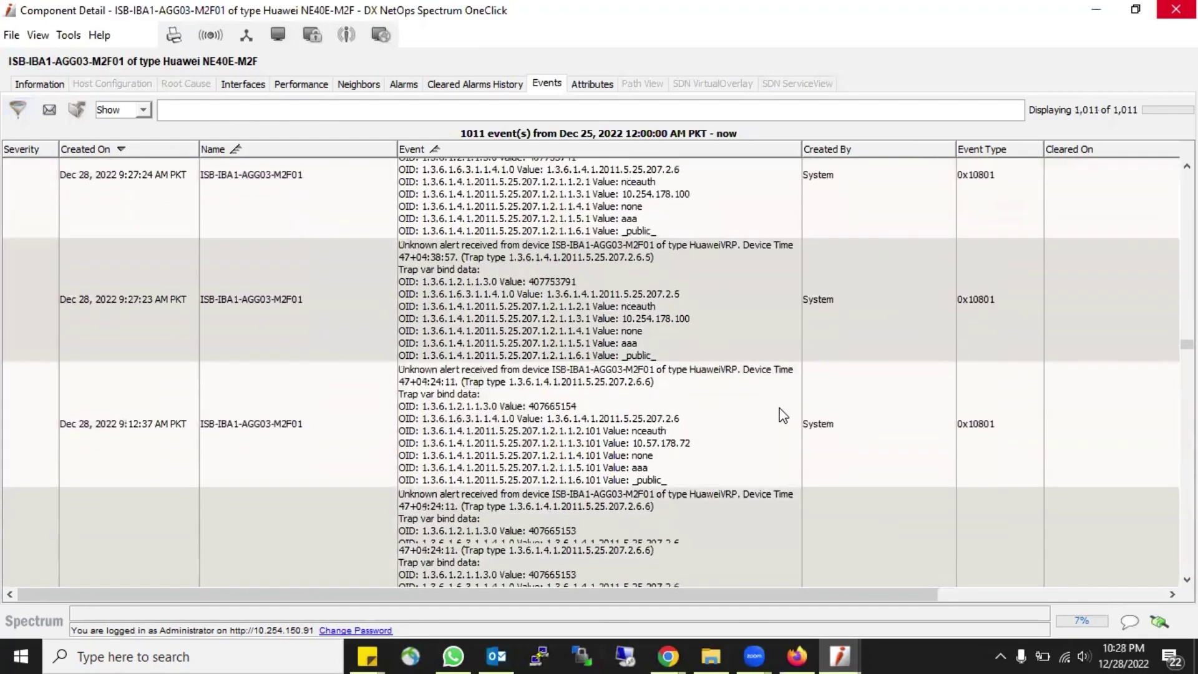
{"action": "scroll", "coordinate": [776, 409], "scroll_direction": "down", "scroll_amount": 20}
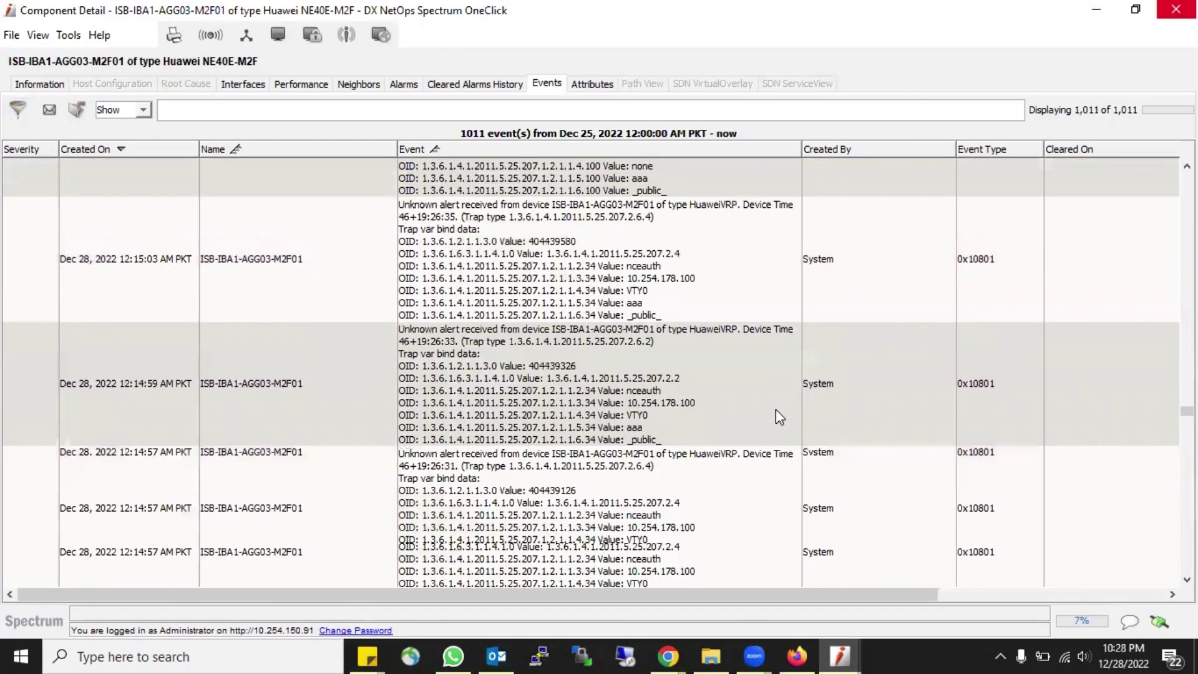
{"action": "scroll", "coordinate": [781, 416], "scroll_direction": "down", "scroll_amount": 20}
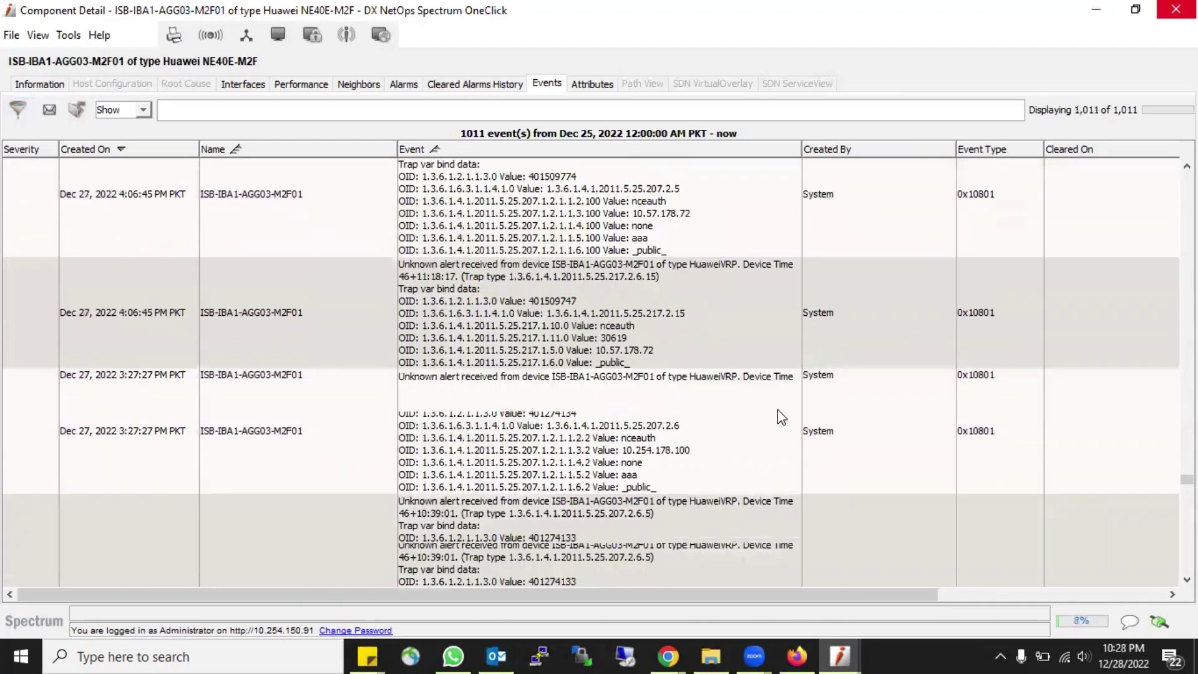
{"action": "scroll", "coordinate": [781, 415], "scroll_direction": "down", "scroll_amount": 20}
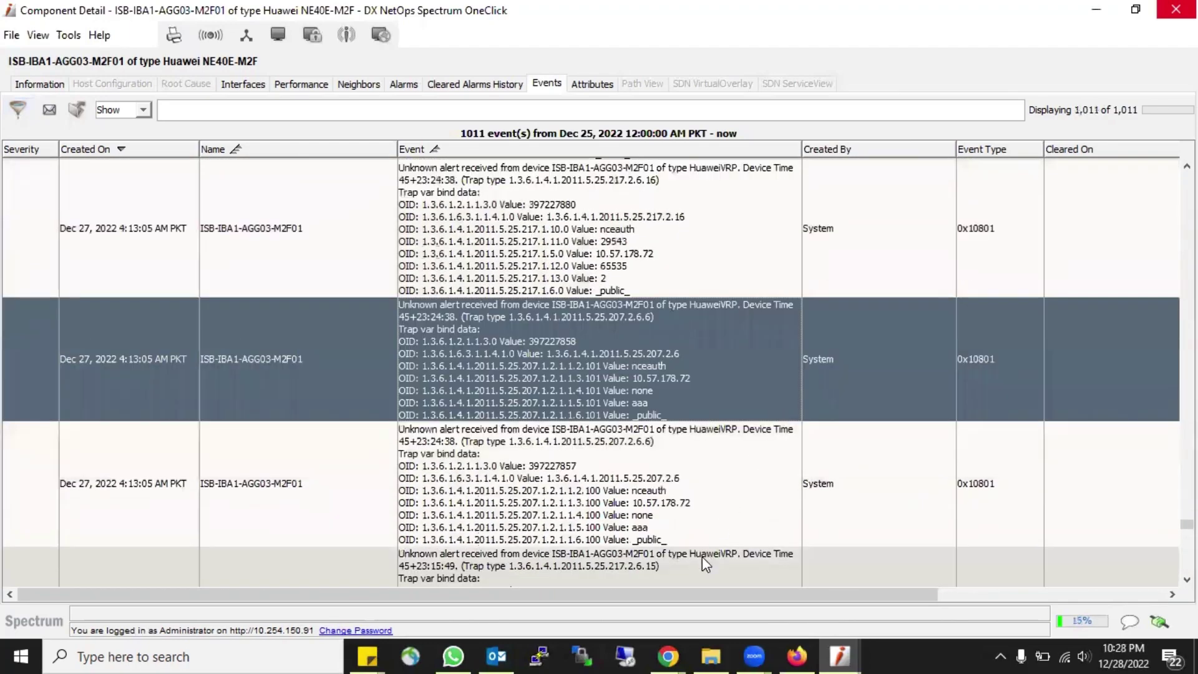
{"action": "left_click", "coordinate": [702, 557]}
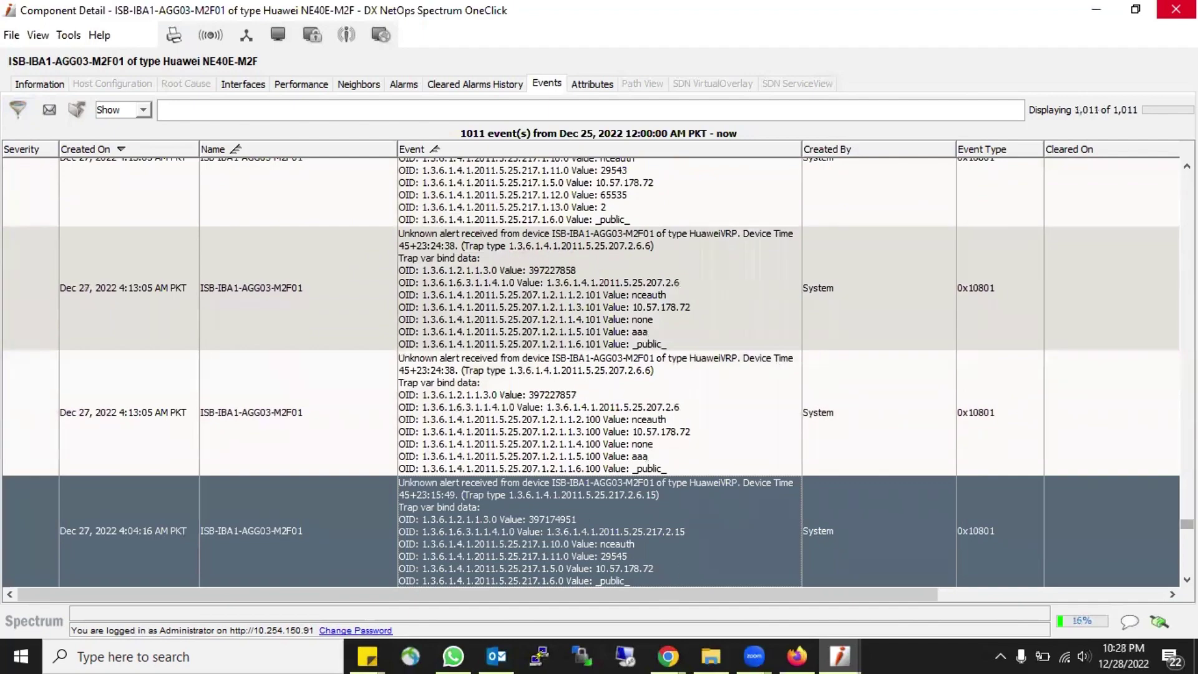
{"action": "left_click_drag", "start_coordinate": [1187, 524], "coordinate": [1187, 567]}
{"action": "left_click", "coordinate": [577, 411]}
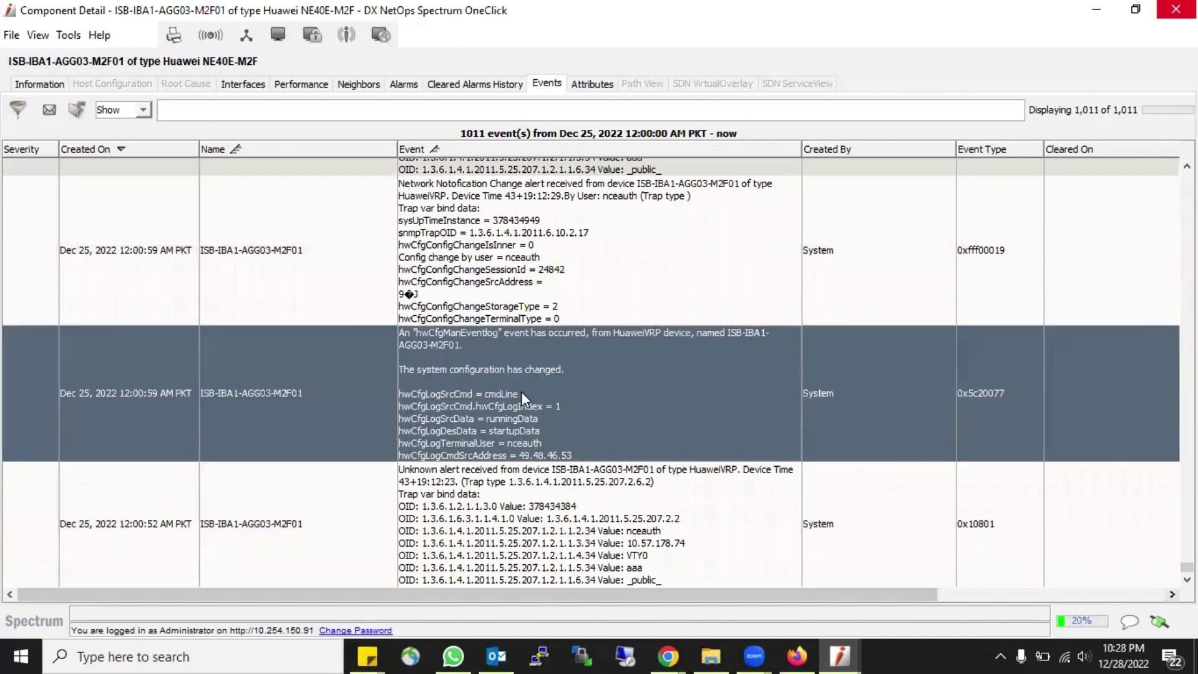
- Compare the Network Notification Change, hwCfgManEventlog and unknown alert events at the end of the router's filtered event list
{"action": "left_click", "coordinate": [507, 213]}
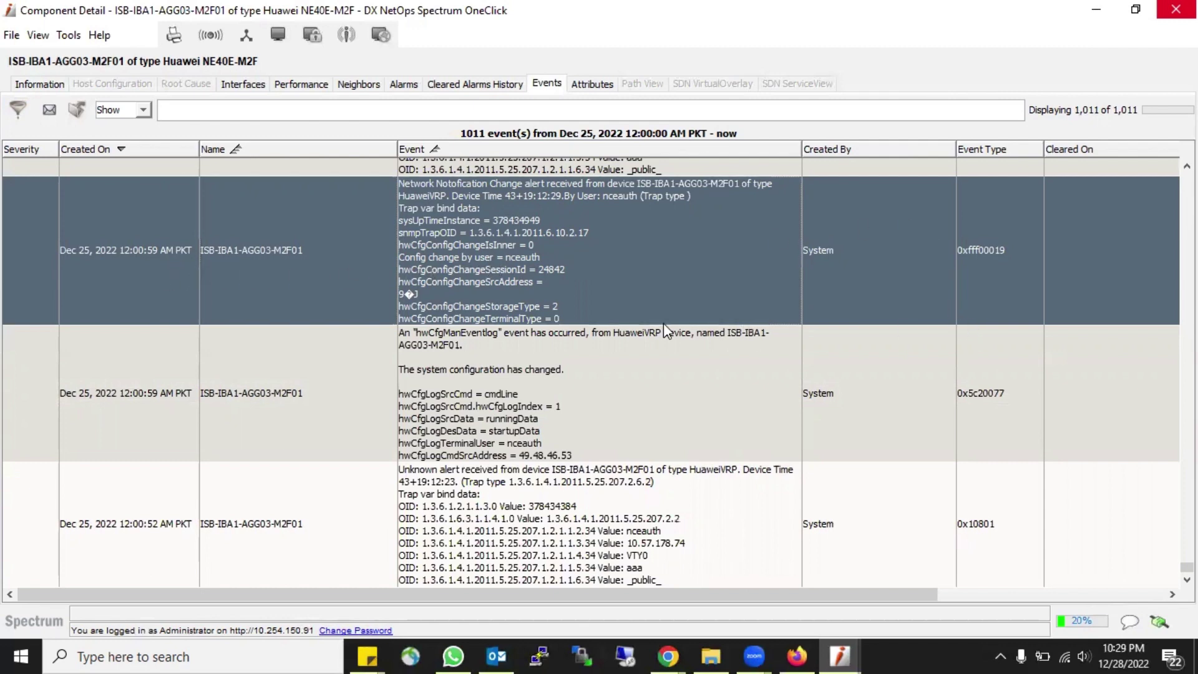
{"action": "left_click", "coordinate": [453, 369]}
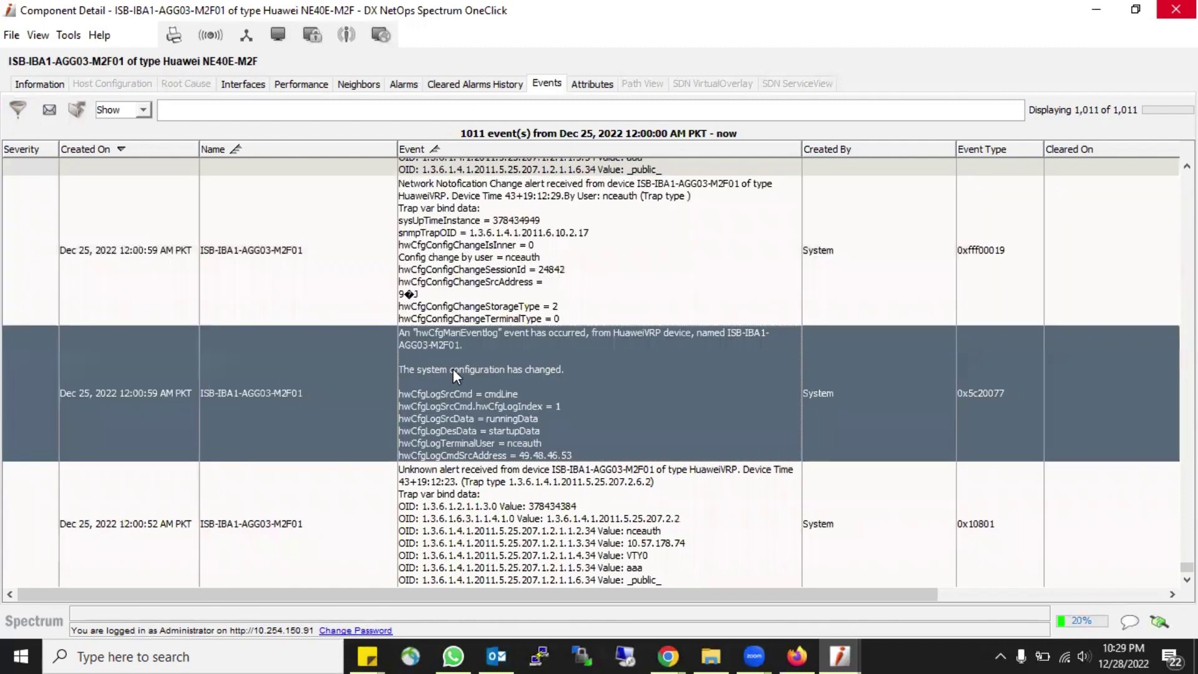
{"action": "left_click", "coordinate": [535, 285]}
{"action": "left_click", "coordinate": [525, 371]}
{"action": "left_click", "coordinate": [518, 290]}
{"action": "left_click", "coordinate": [515, 391]}
{"action": "left_click", "coordinate": [511, 538]}
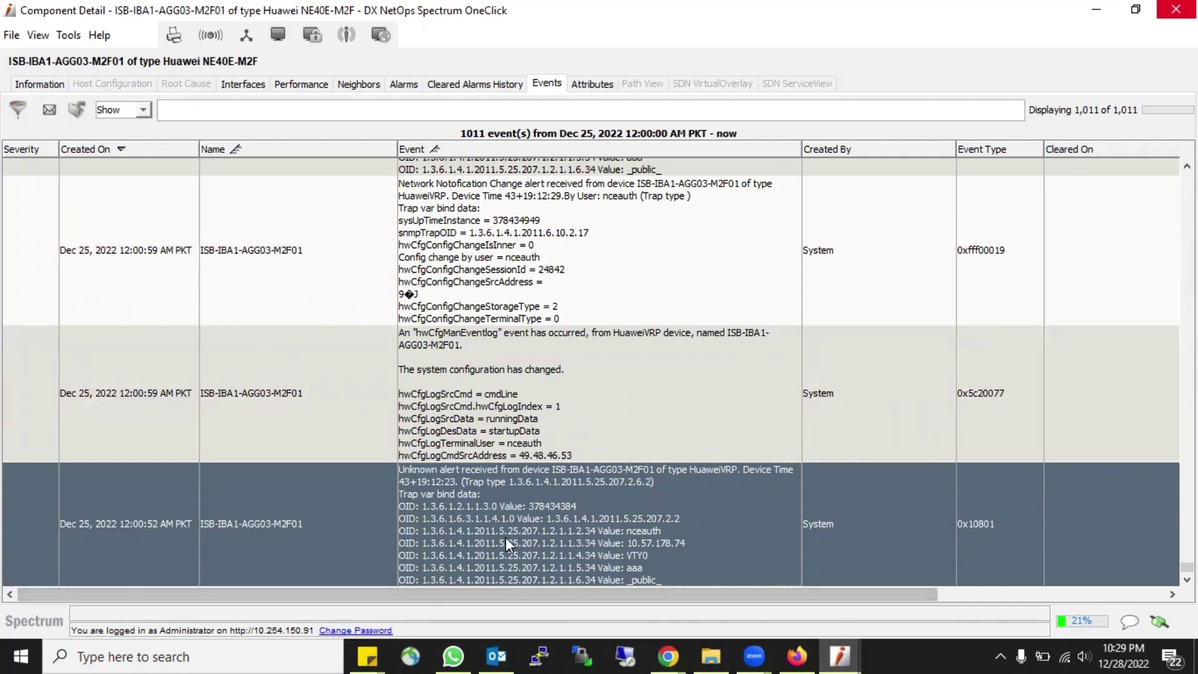
{"action": "left_click", "coordinate": [483, 349]}
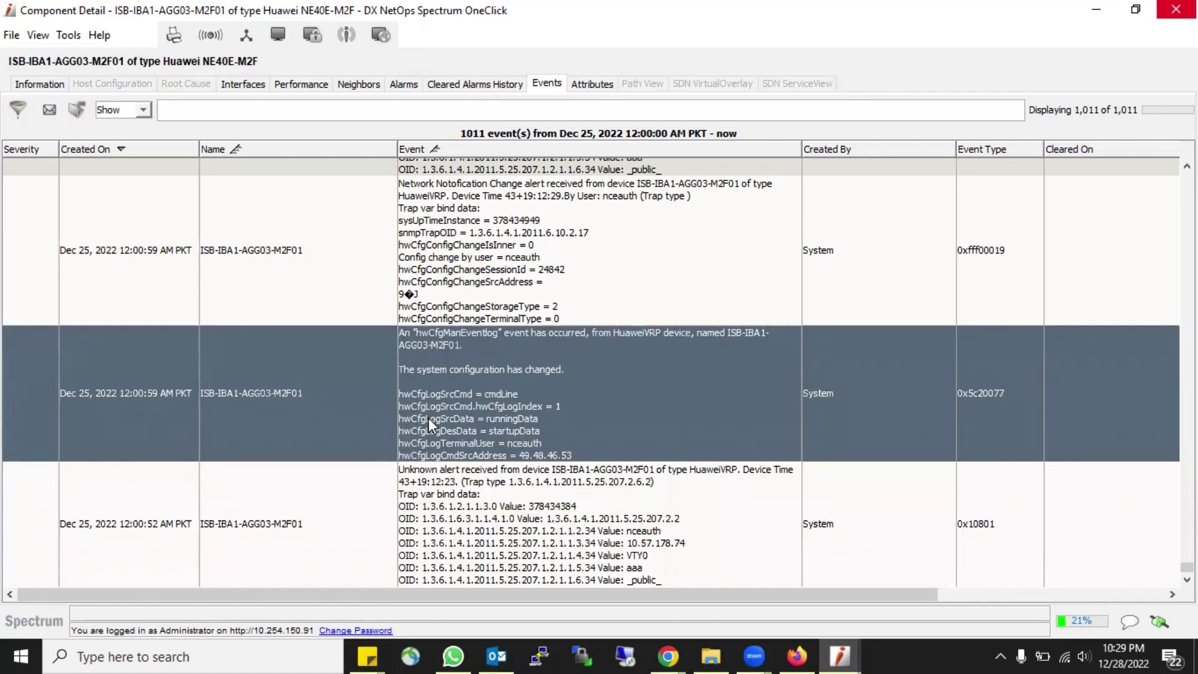
{"action": "left_click", "coordinate": [477, 279]}
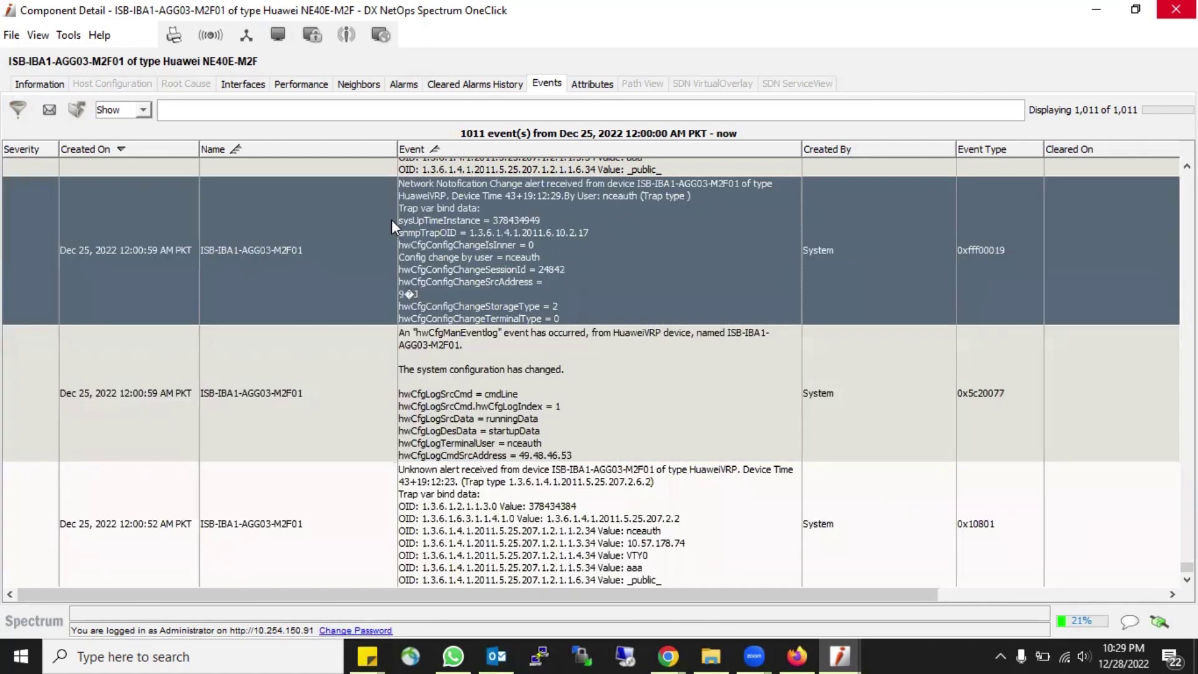
- Return to the router's information view, close its separate detail window, and collapse General Information in the main console
{"action": "left_click", "coordinate": [56, 86]}
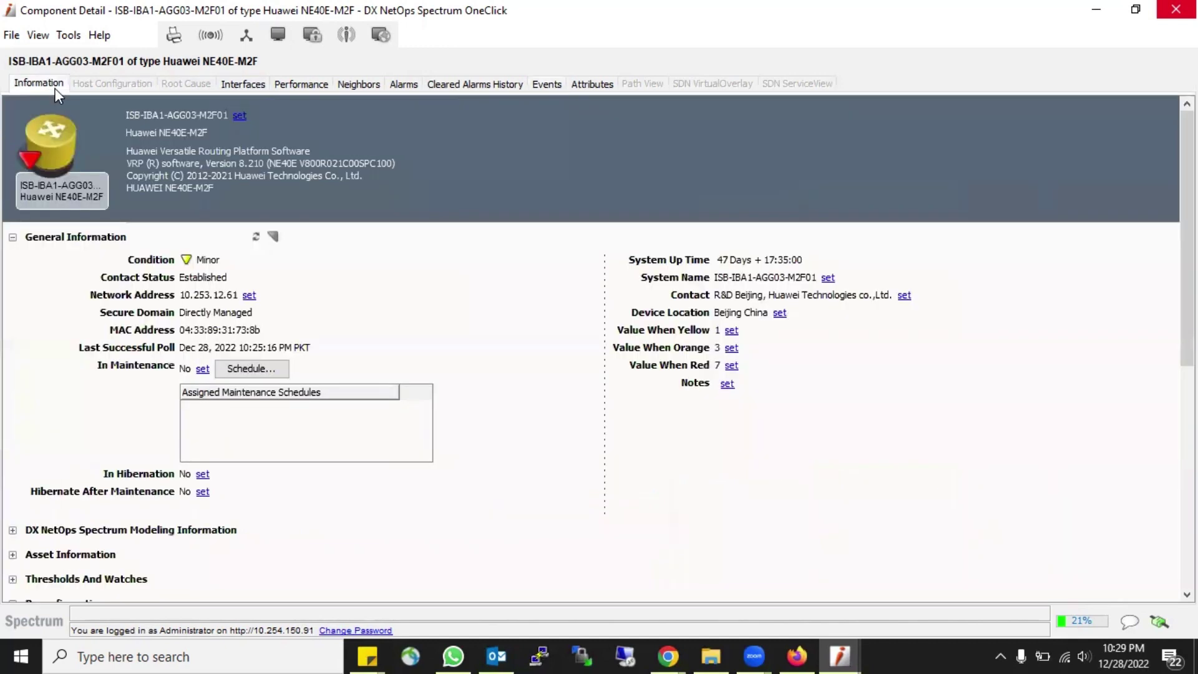
{"action": "left_click", "coordinate": [13, 237]}
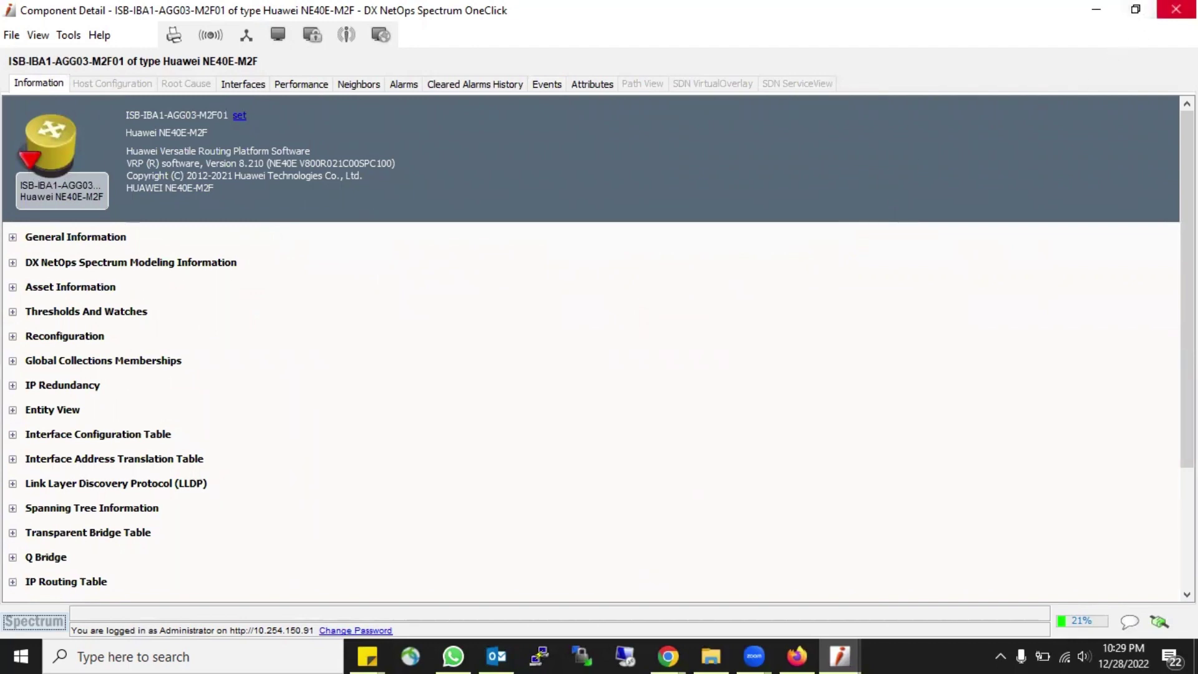
{"action": "left_click", "coordinate": [1175, 9]}
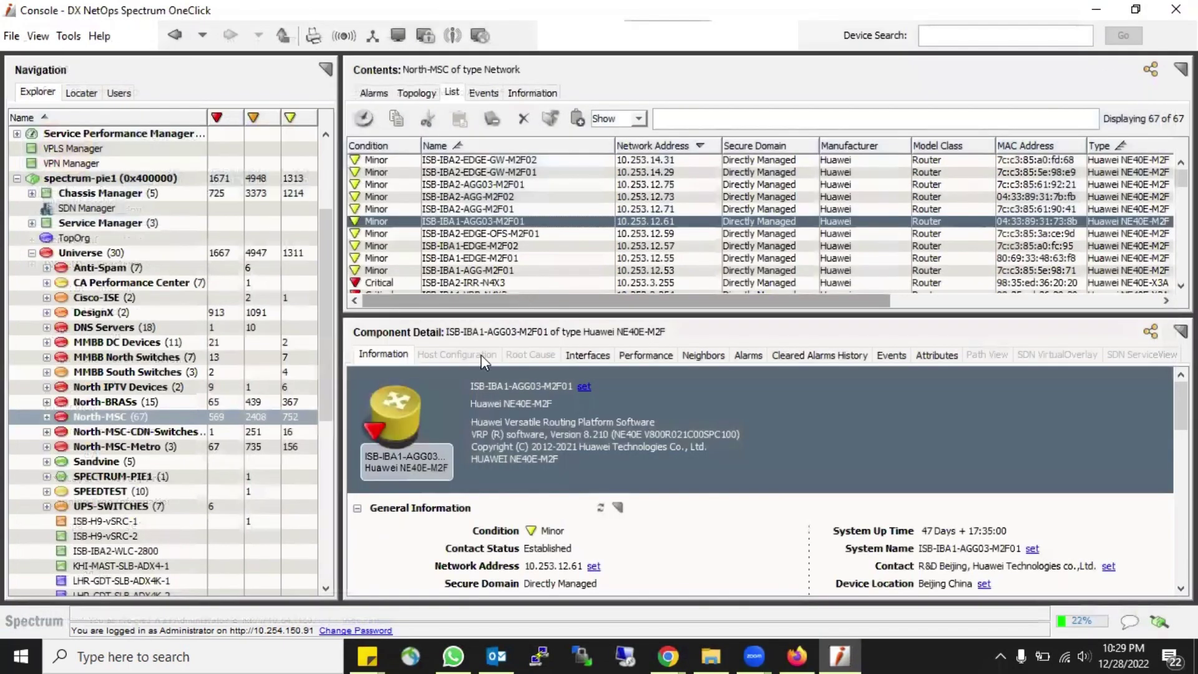
{"action": "left_click", "coordinate": [358, 509]}
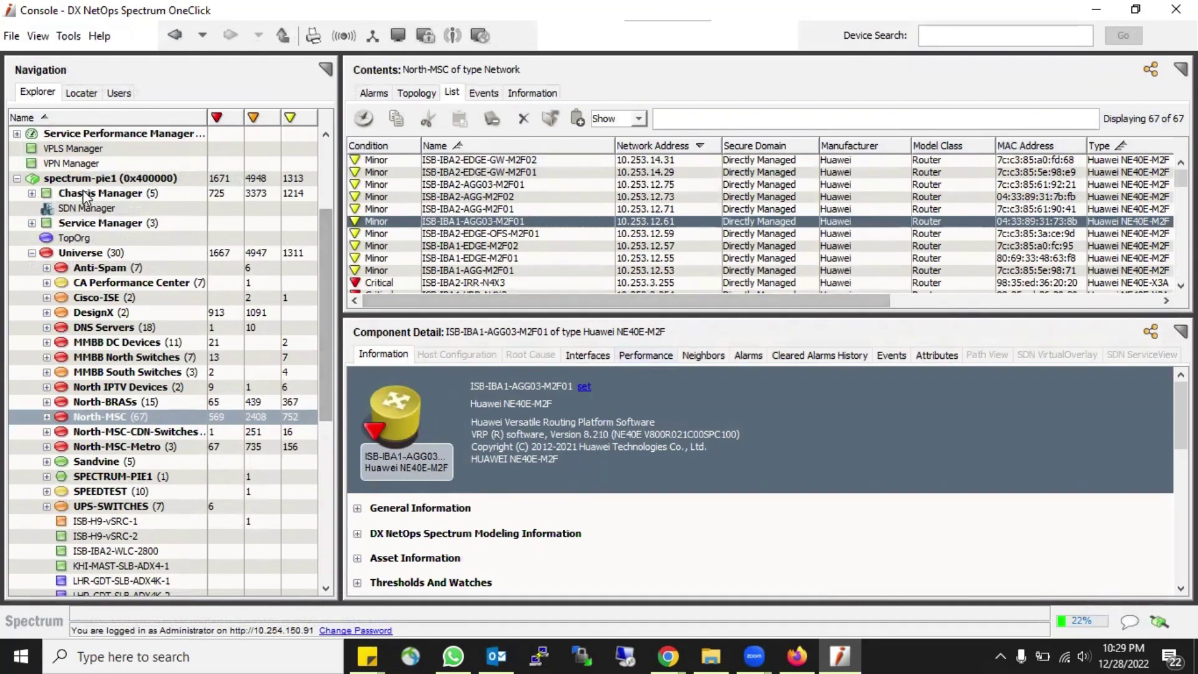
- Show the alarms for all of My Spectrum and display the TX power alarm details for MDN-CNTR-NPE-N4X16-1_GigabitEthernet8/0/12
{"action": "scroll", "coordinate": [88, 193], "scroll_direction": "up", "scroll_amount": 4}
{"action": "left_click", "coordinate": [141, 134]}
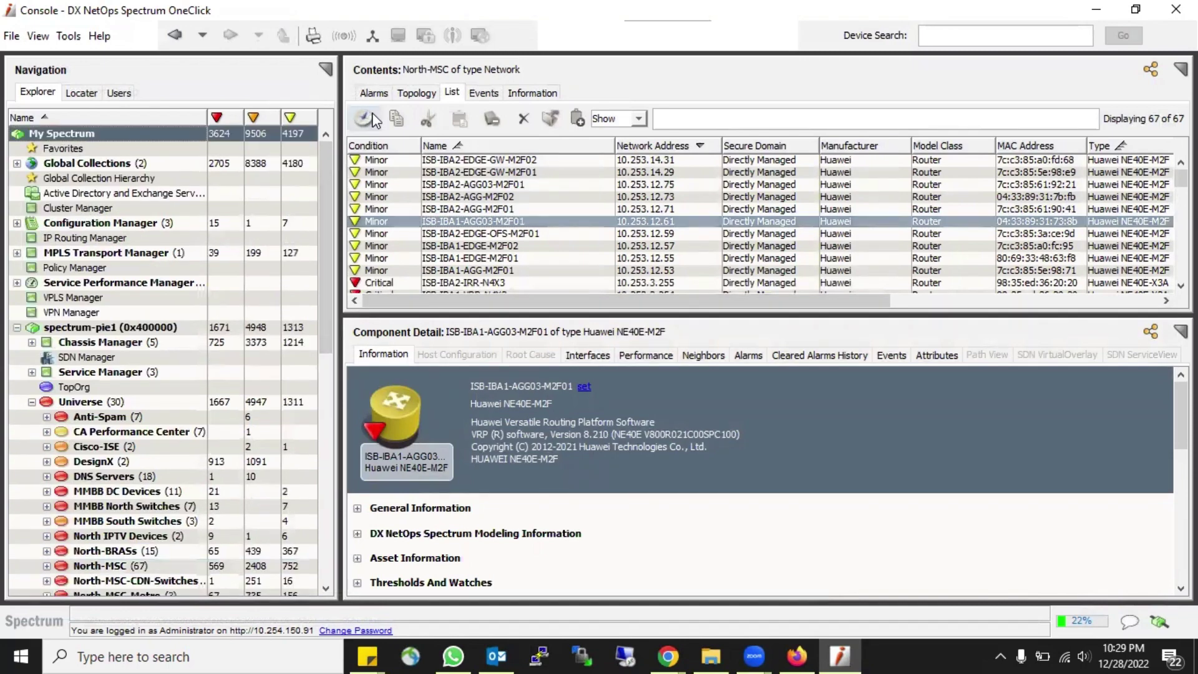
{"action": "left_click", "coordinate": [650, 204]}
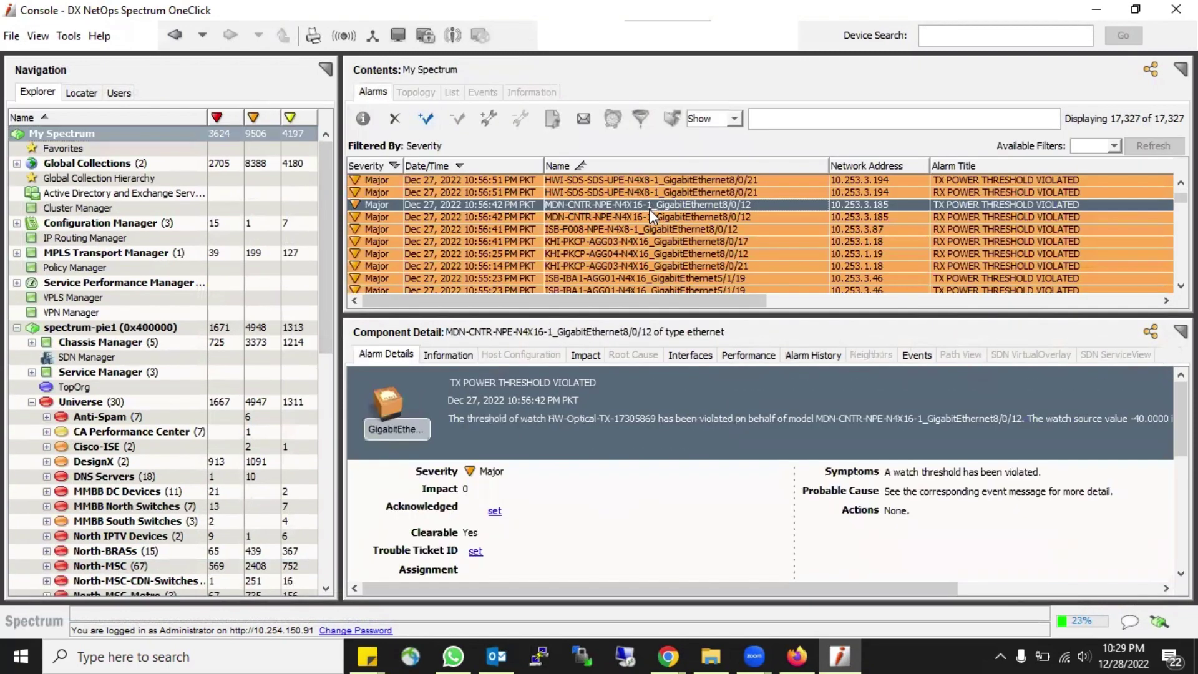
- Check the RX and TX POWER THRESHOLD VIOLATED alarms of HWI-SDS-SDS-UPE-N4X8-1_GigabitEthernet8/0/21 and highlight the HW-Optical-TX watch name
{"action": "left_click", "coordinate": [942, 197]}
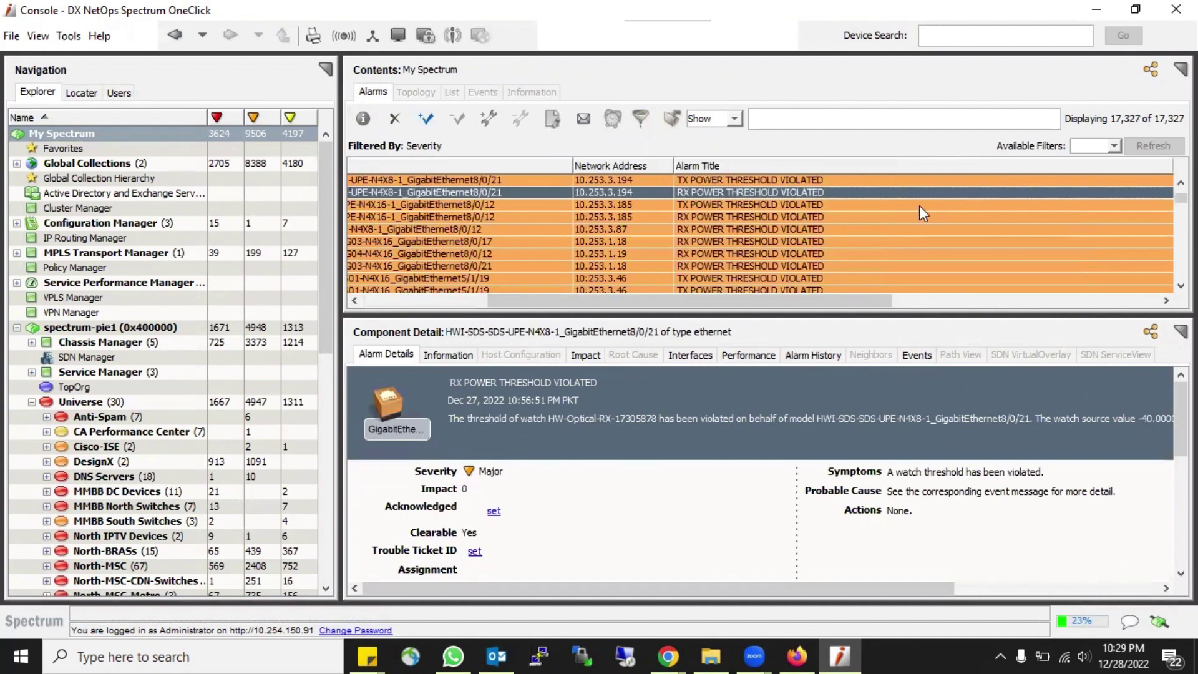
{"action": "left_click", "coordinate": [698, 180]}
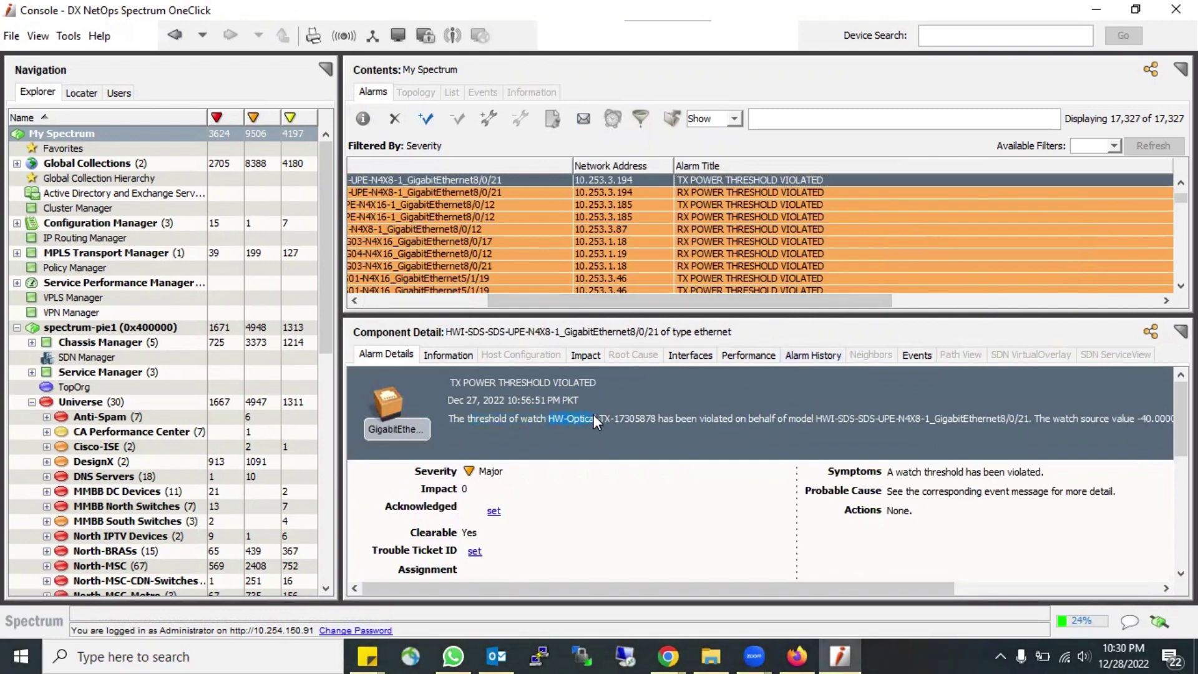
{"action": "left_click_drag", "start_coordinate": [594, 416], "coordinate": [623, 417]}
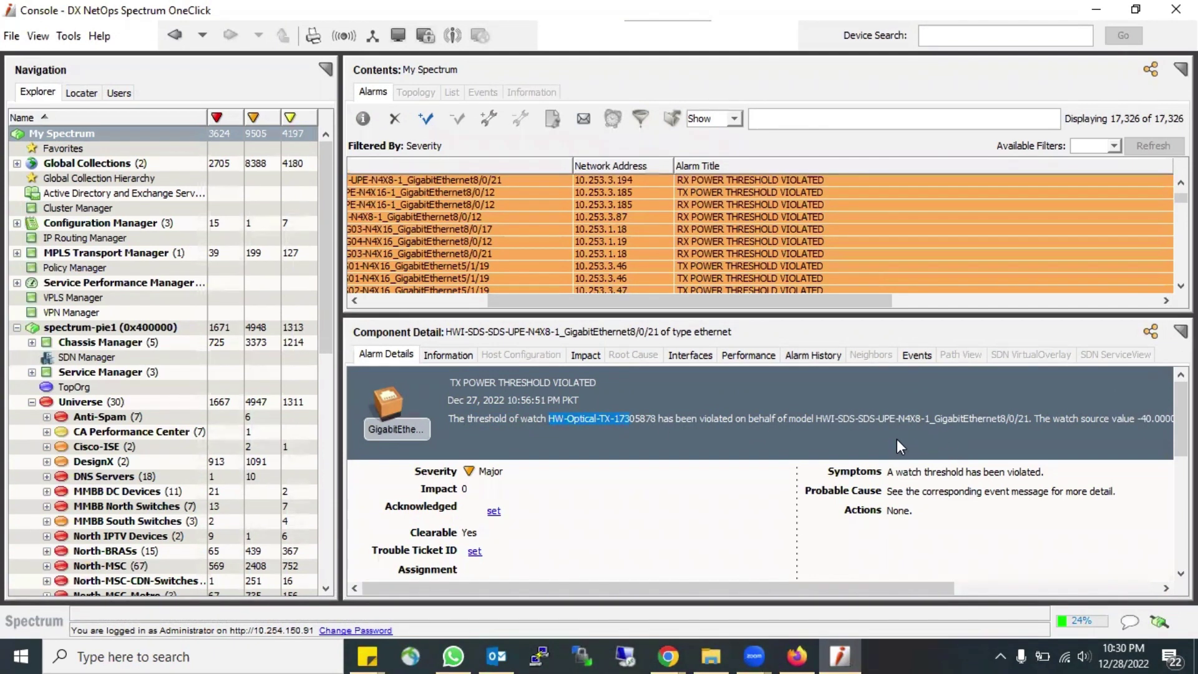
- Display the RX power threshold alarm details for KHI-PKCP-AGG03-N4X16_GigabitEthernet8/0/17 and ISB-F008-NPE-N4X8-1_GigabitEthernet8/0/12
{"action": "left_click", "coordinate": [429, 302]}
{"action": "left_click", "coordinate": [635, 228]}
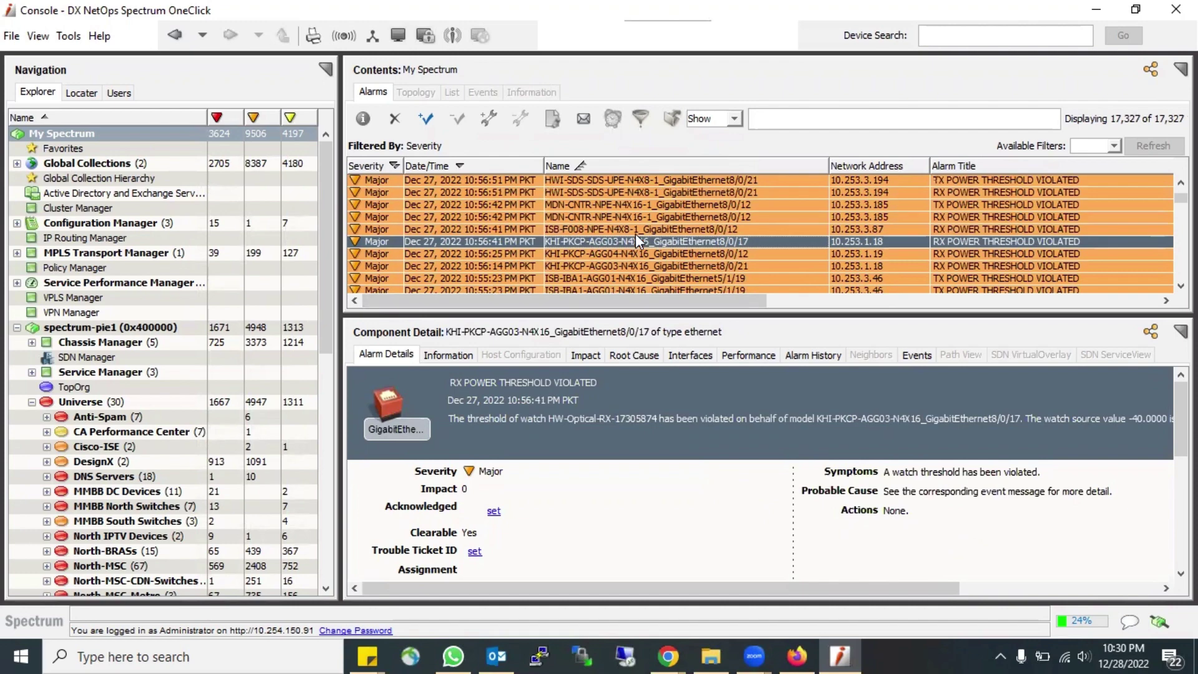
{"action": "left_click", "coordinate": [608, 228]}
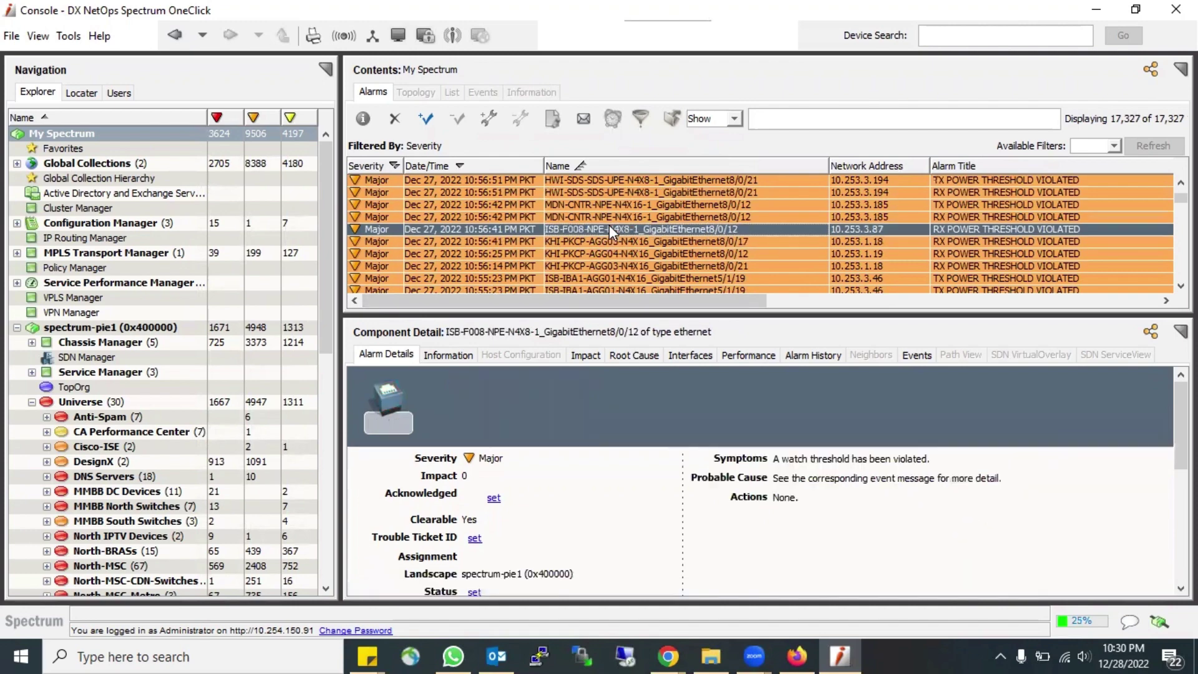